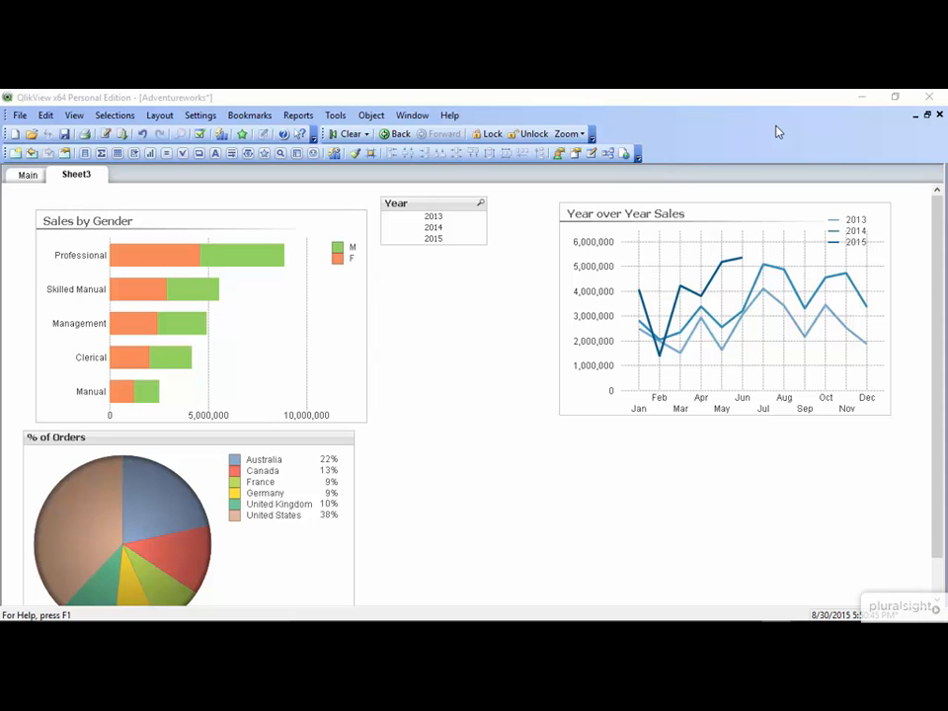
# - Add a new sheet to the document and set its title to Tables
pyautogui.click(161, 115)
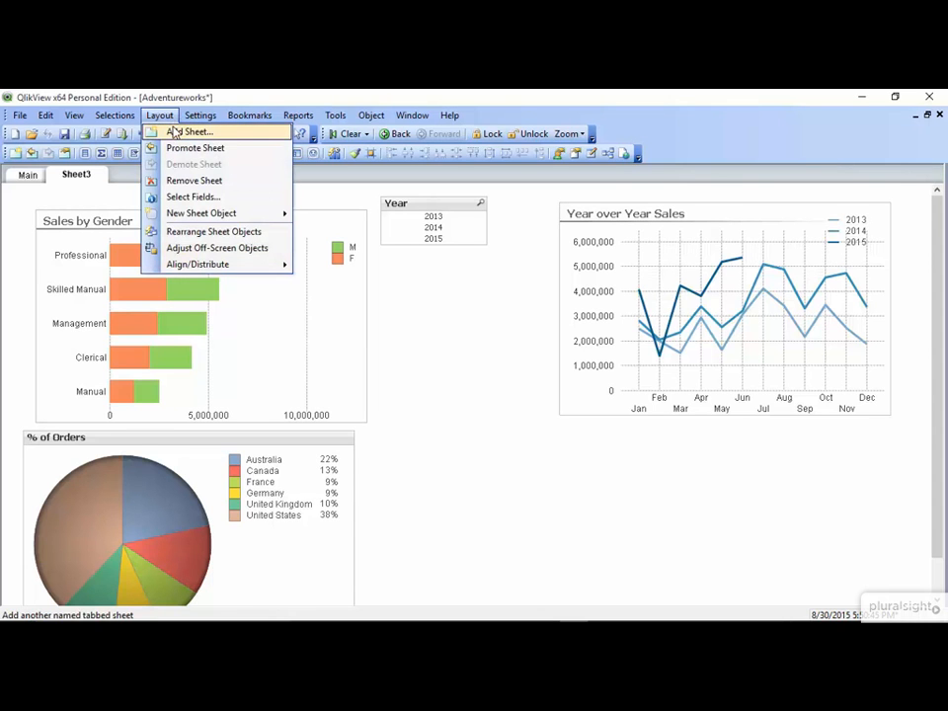
pyautogui.click(174, 131)
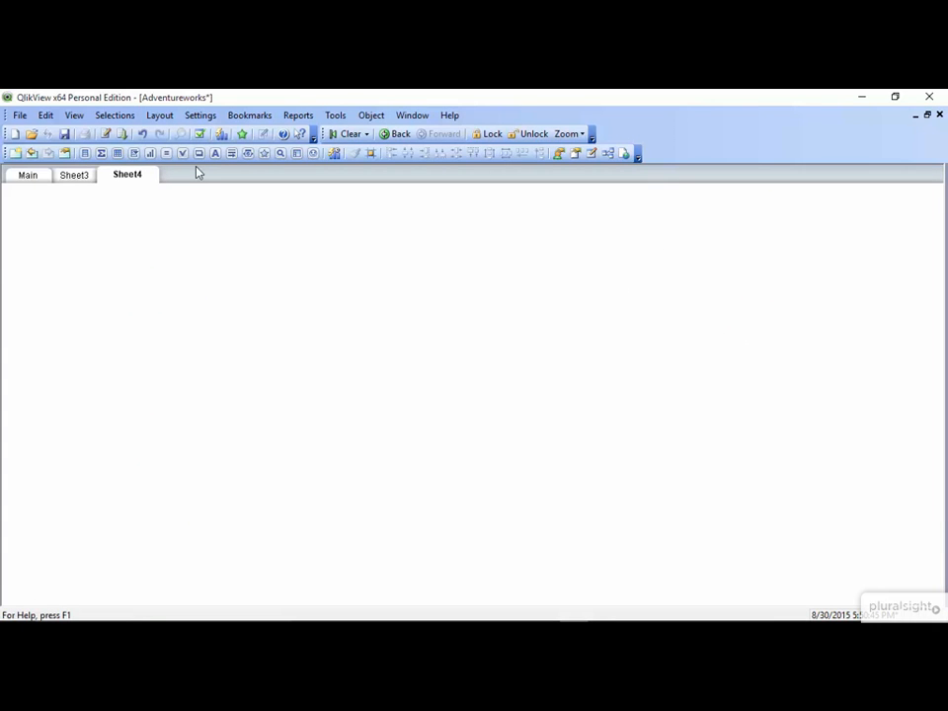
pyautogui.rightClick(320, 245)
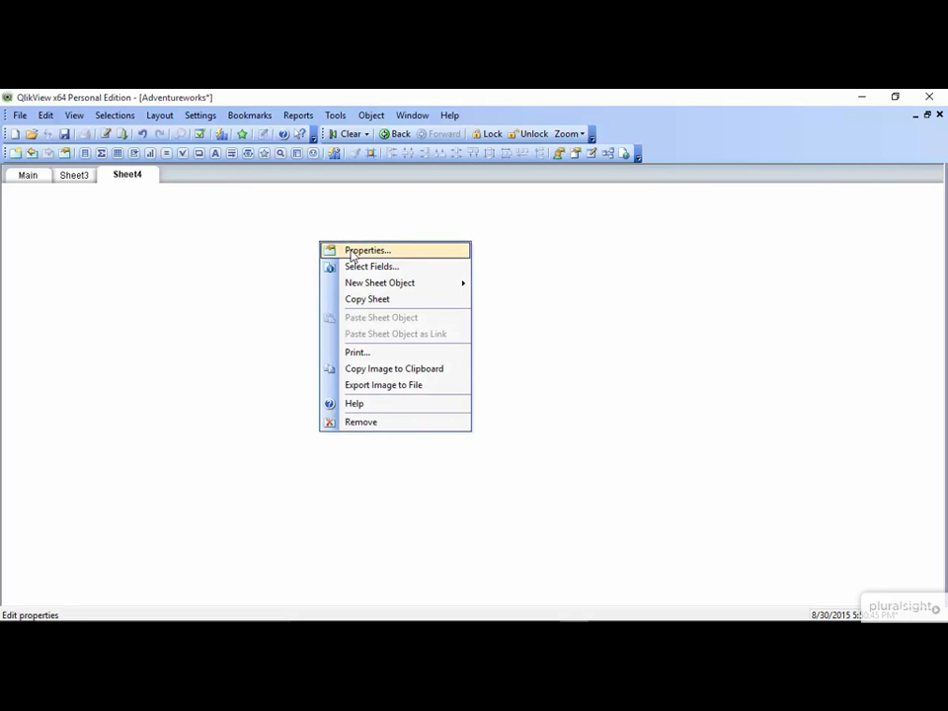
pyautogui.click(352, 253)
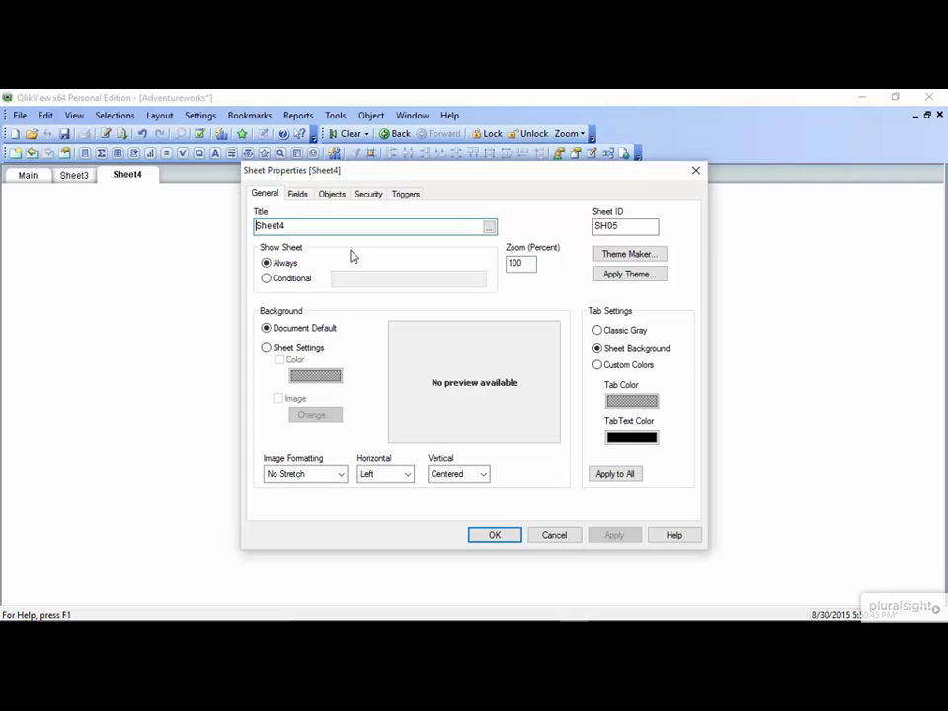
pyautogui.doubleClick(302, 225)
pyautogui.write('Tables')
pyautogui.click(617, 537)
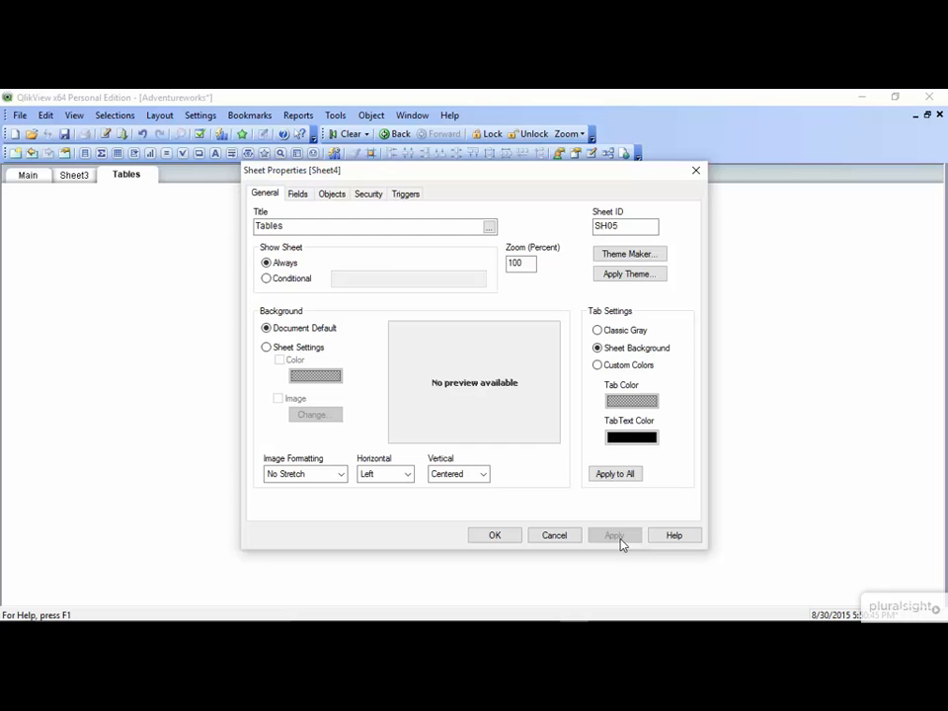
# - Give the Tables sheet its own background with a solid magenta color and apply it
pyautogui.click(266, 348)
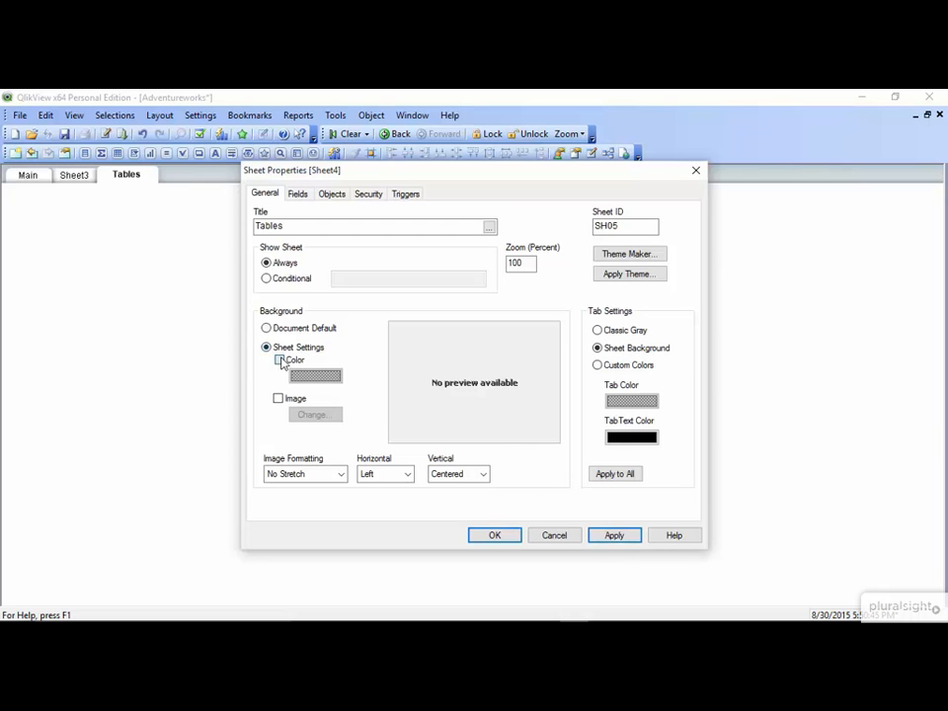
pyautogui.click(279, 359)
pyautogui.click(329, 382)
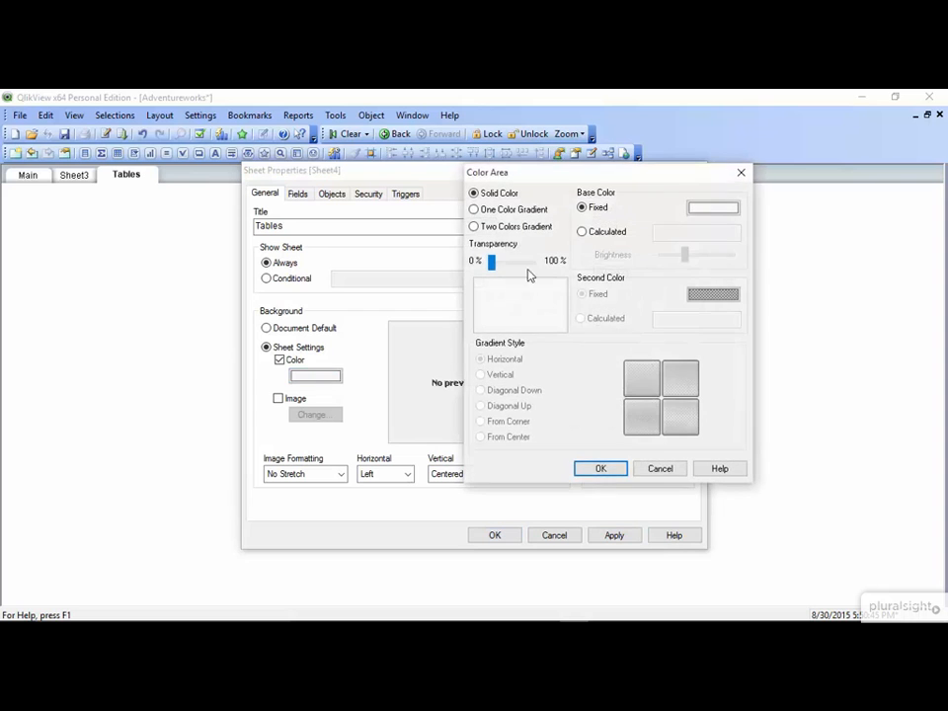
pyautogui.click(711, 208)
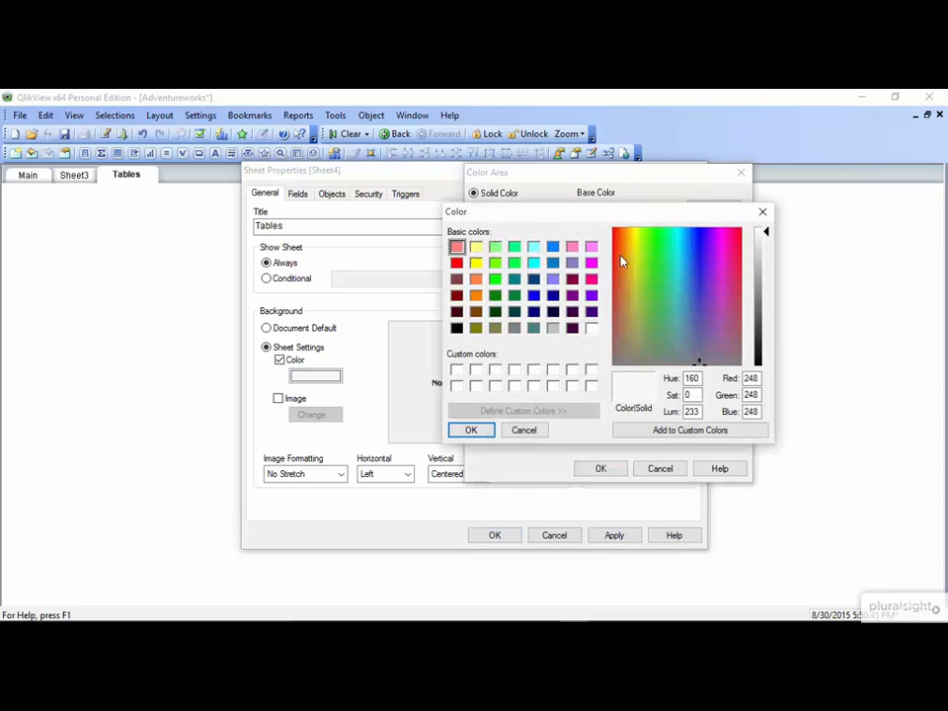
pyautogui.click(592, 264)
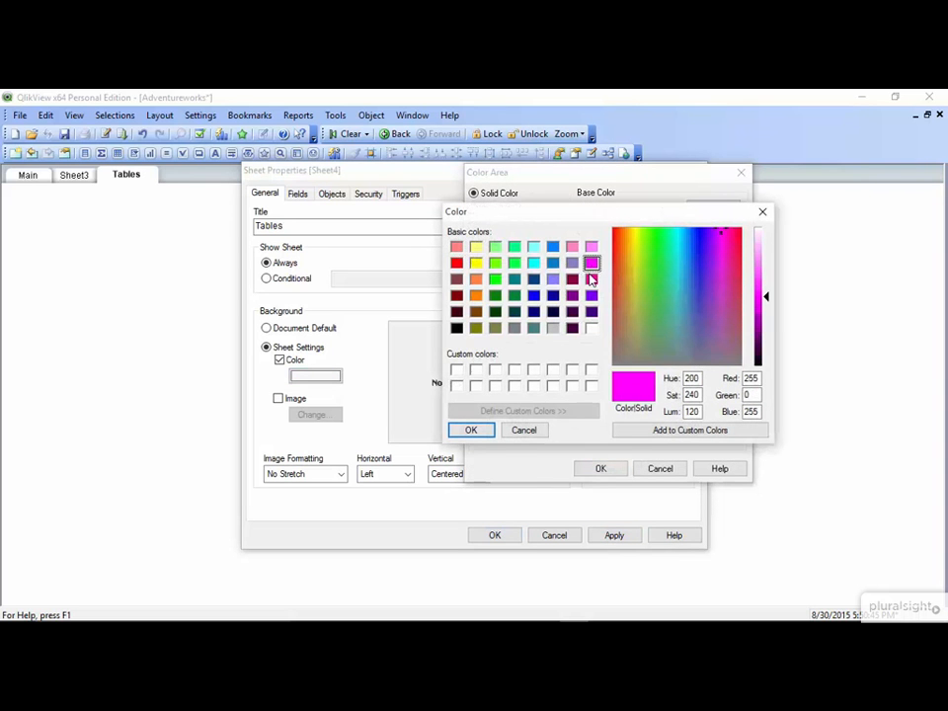
pyautogui.click(472, 431)
pyautogui.click(601, 468)
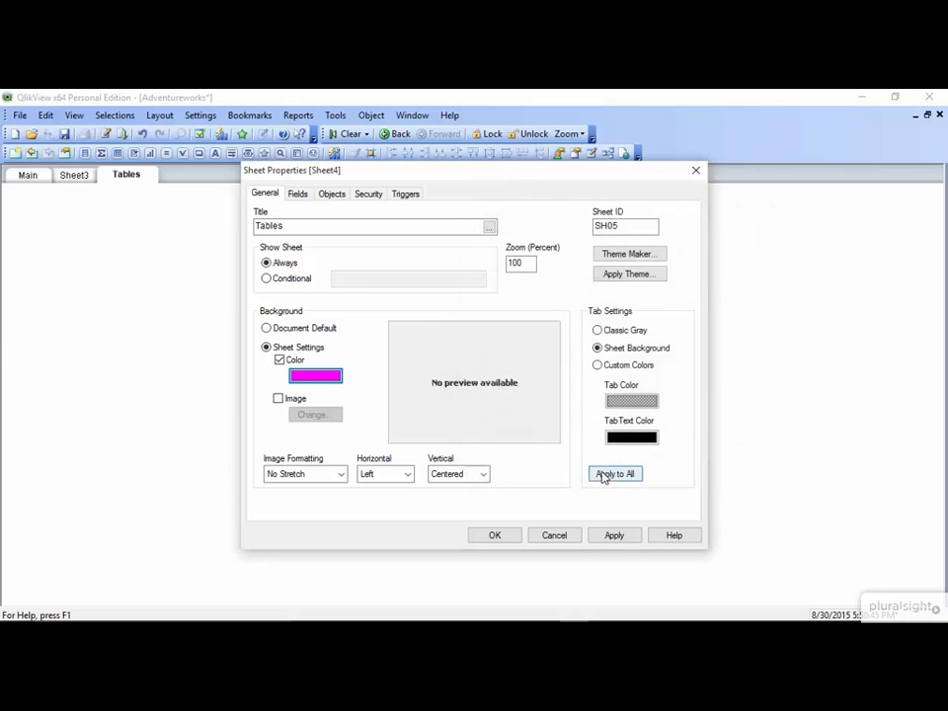
pyautogui.click(615, 535)
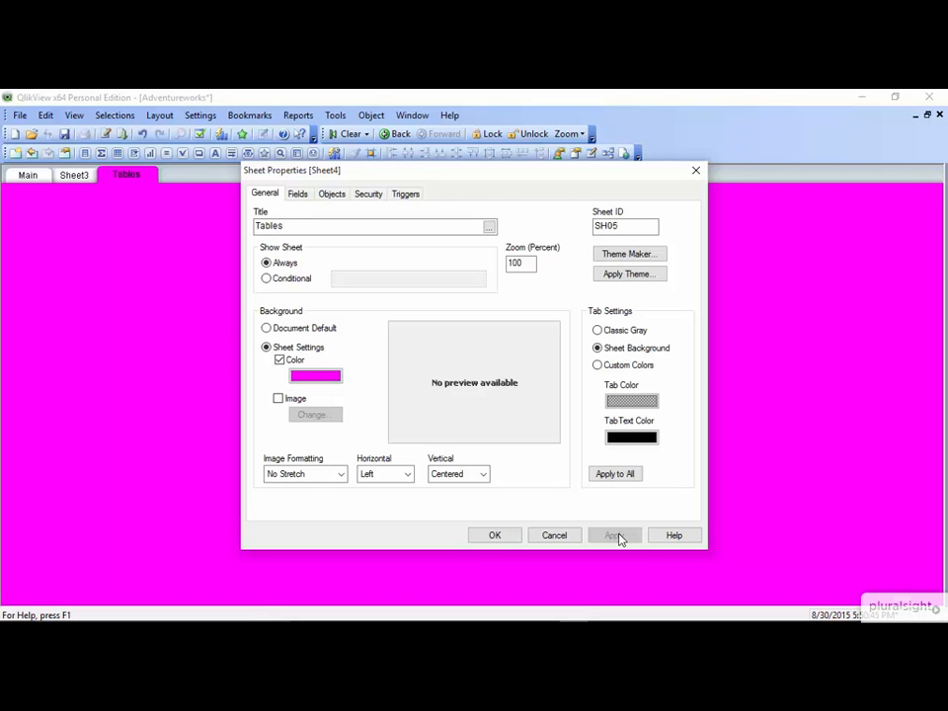
# - Change the sheet background's fixed base color to white and apply it
pyautogui.click(313, 374)
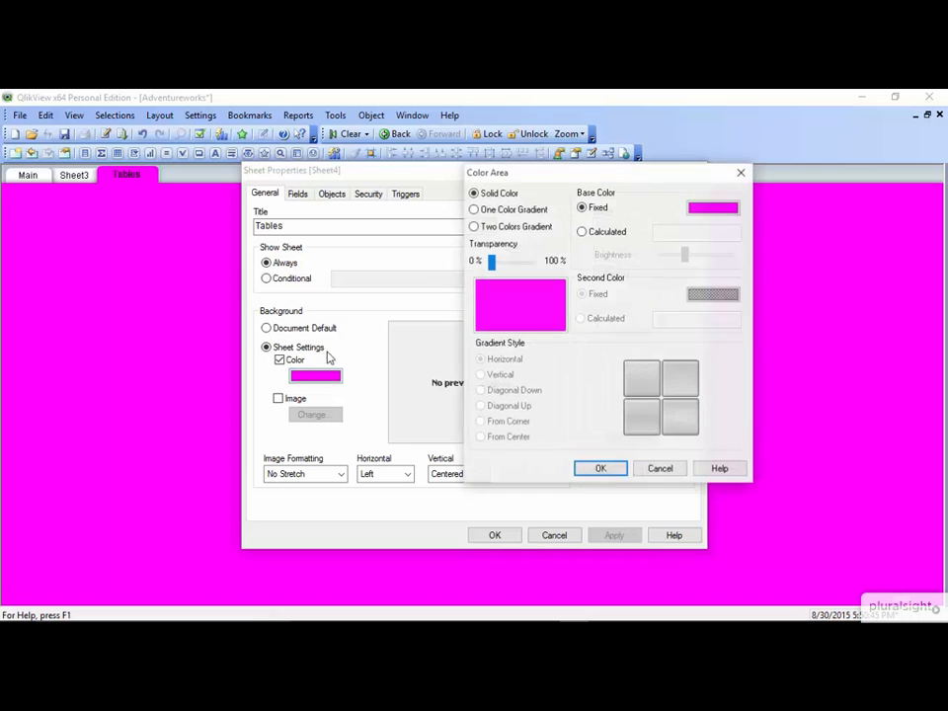
pyautogui.click(707, 208)
pyautogui.click(592, 328)
pyautogui.click(471, 430)
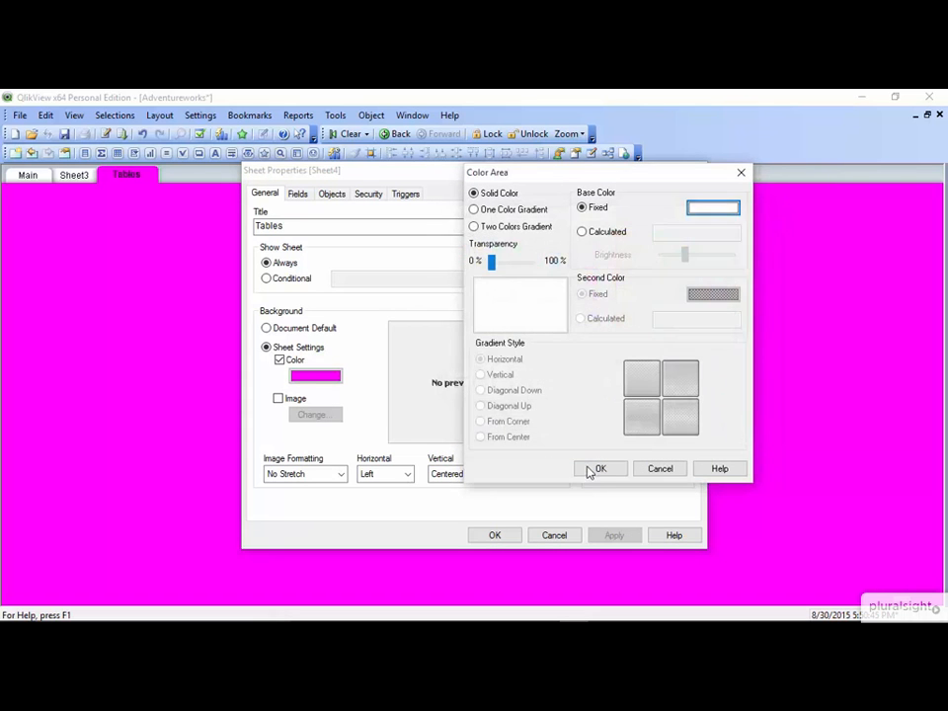
pyautogui.click(593, 469)
pyautogui.click(620, 543)
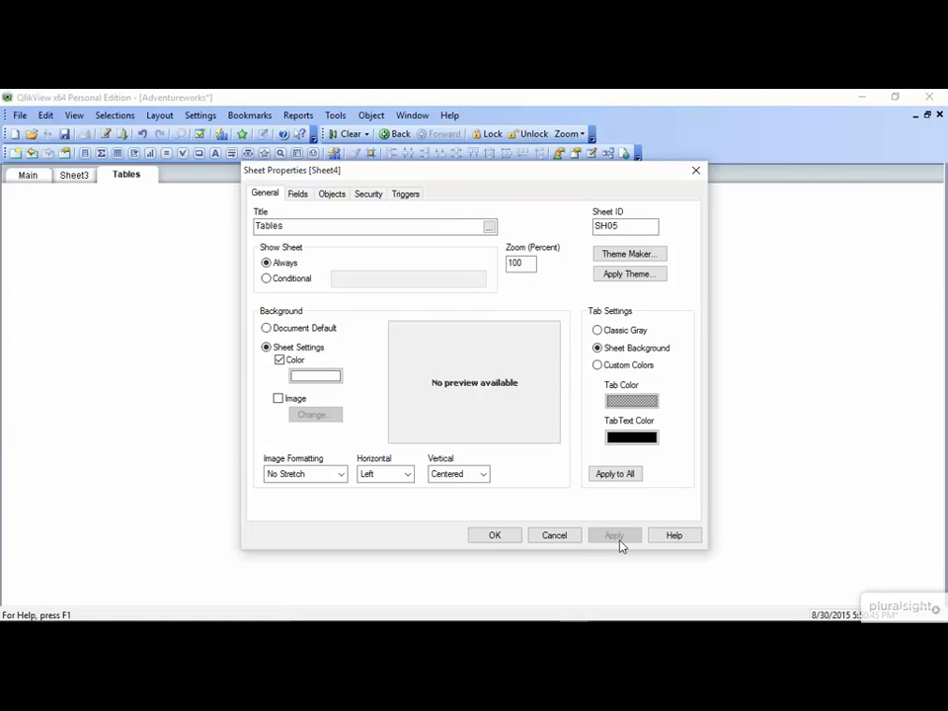
# - Add the Country field to the sheet as a list box and place it in the sheet's upper-left corner
pyautogui.click(301, 195)
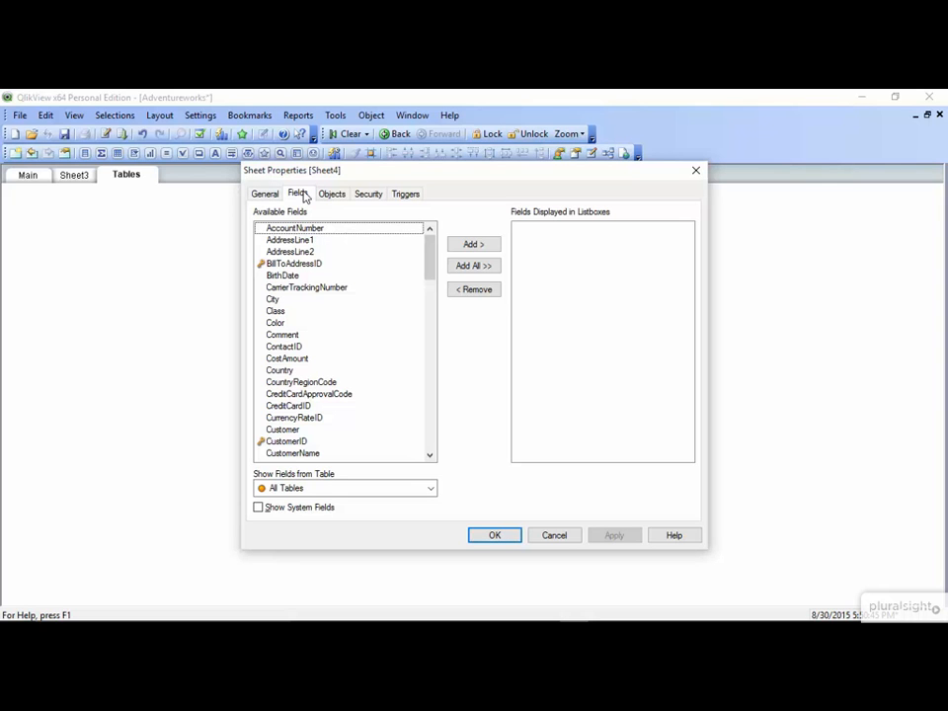
pyautogui.click(294, 371)
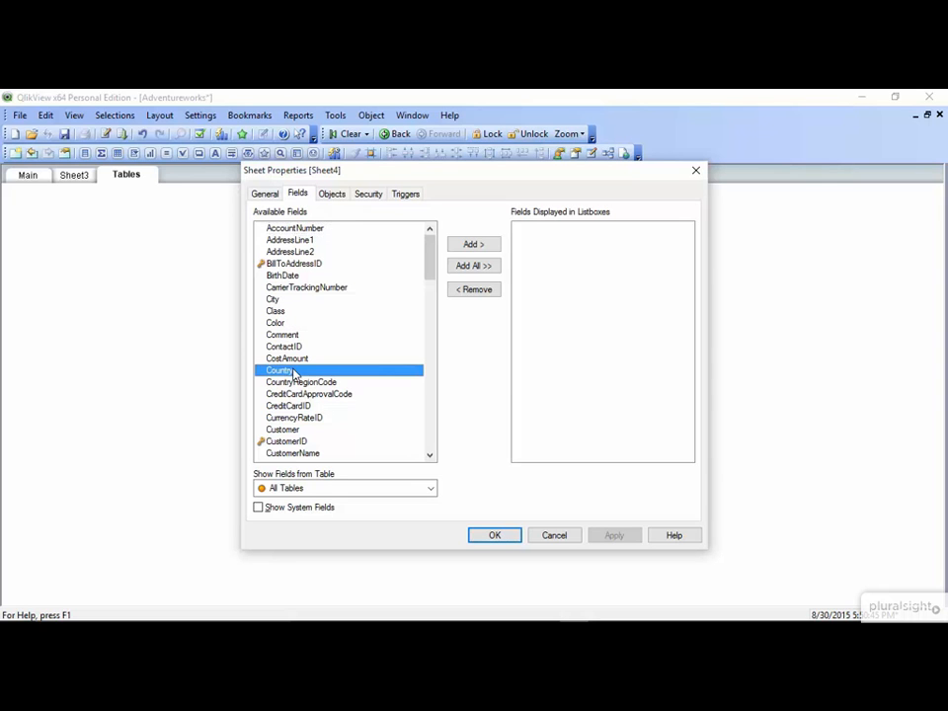
pyautogui.click(481, 247)
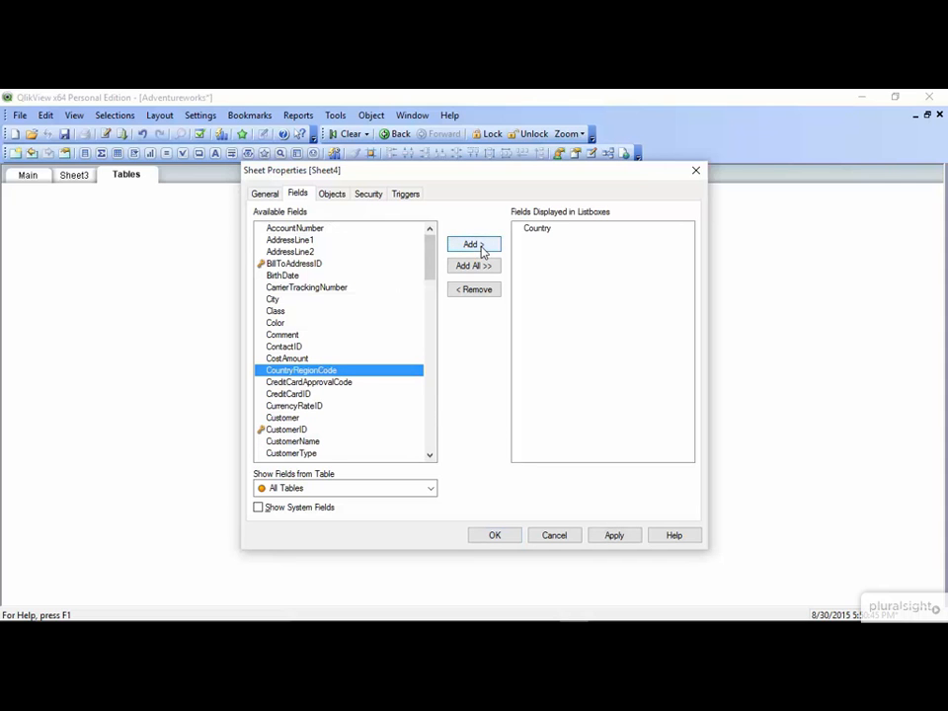
pyautogui.click(507, 539)
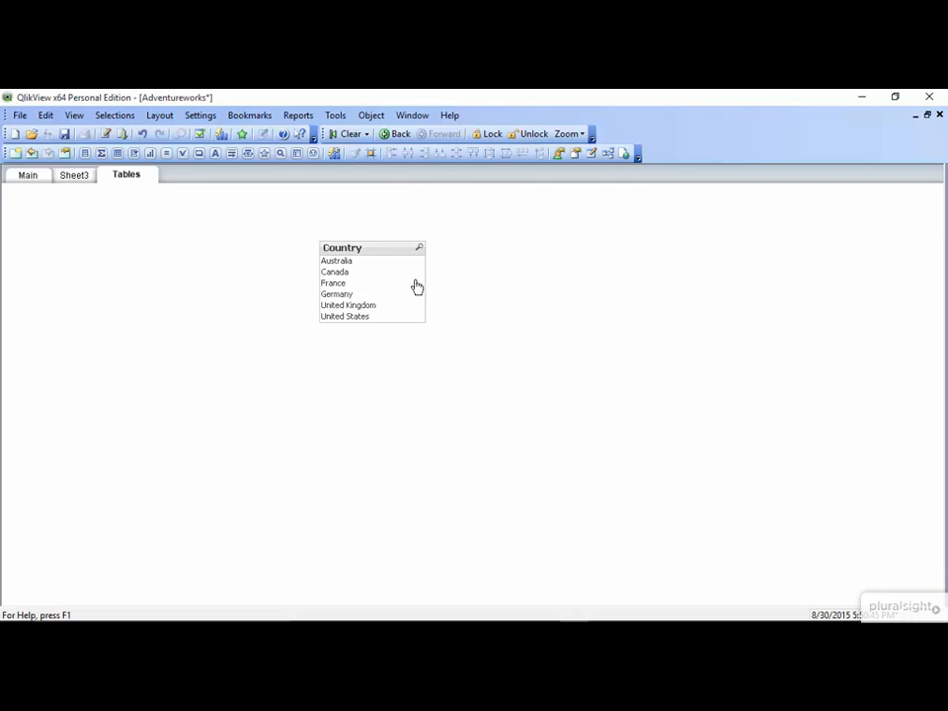
pyautogui.moveTo(389, 248); pyautogui.dragTo(88, 199)
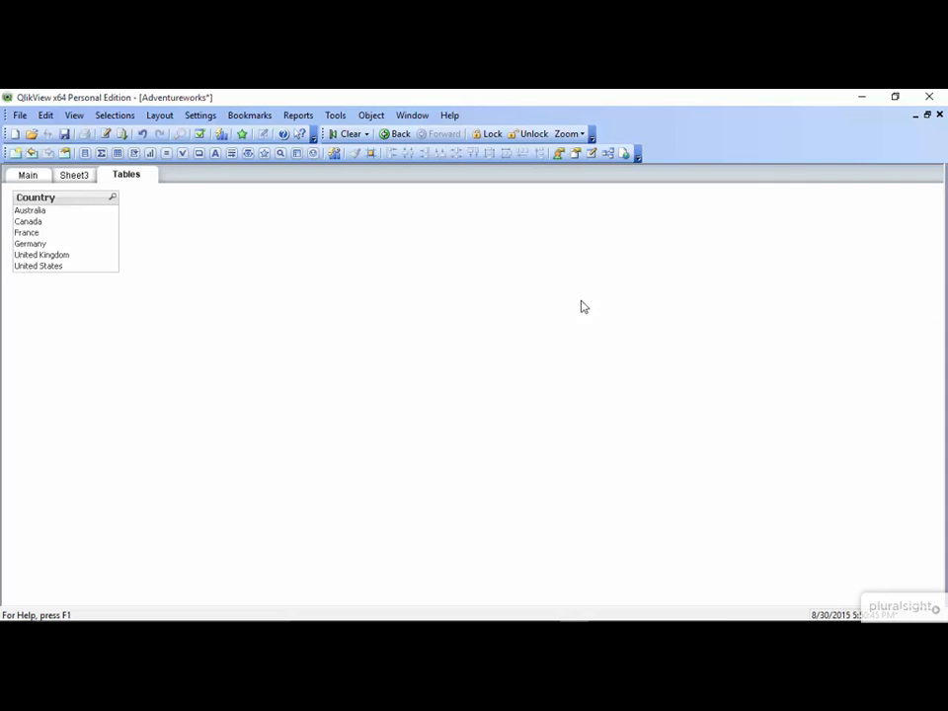
# - Start a new chart object on the sheet with Straight Table as its chart type
pyautogui.rightClick(399, 283)
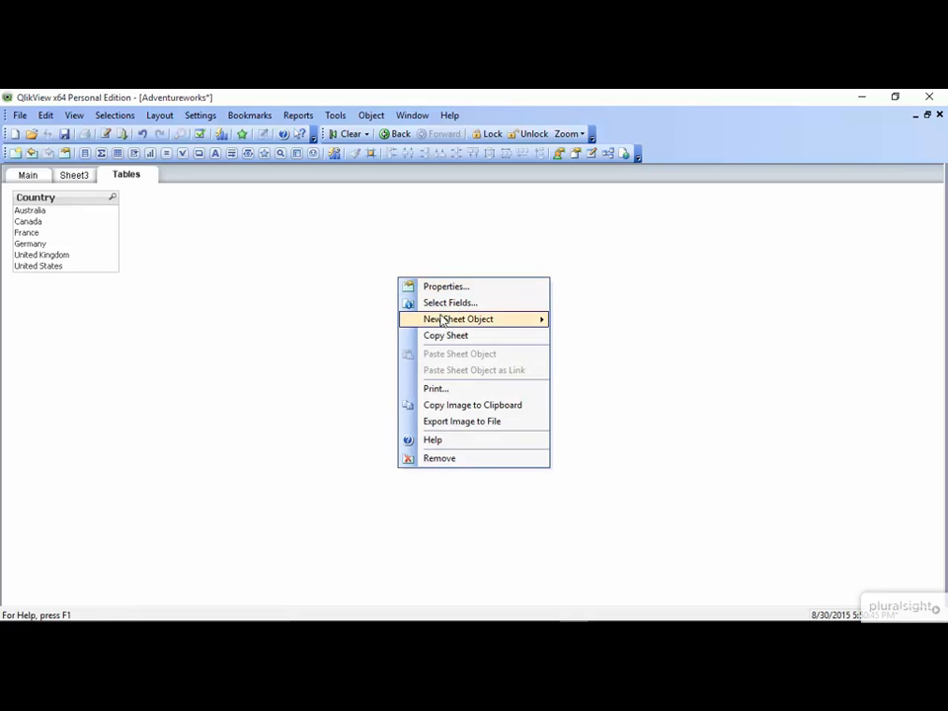
pyautogui.moveTo(431, 318)
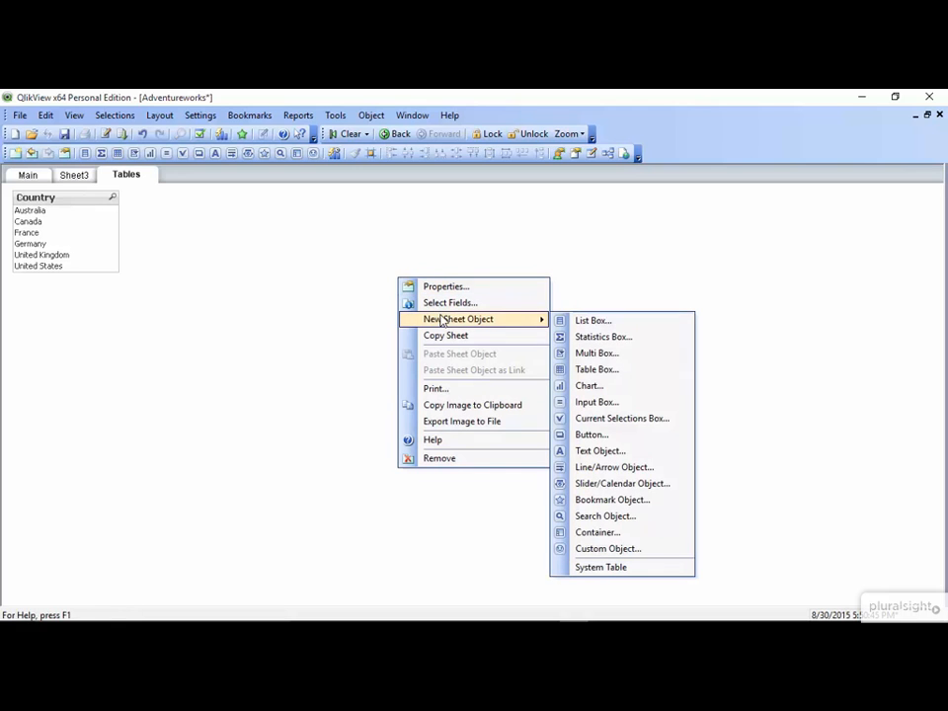
pyautogui.click(640, 387)
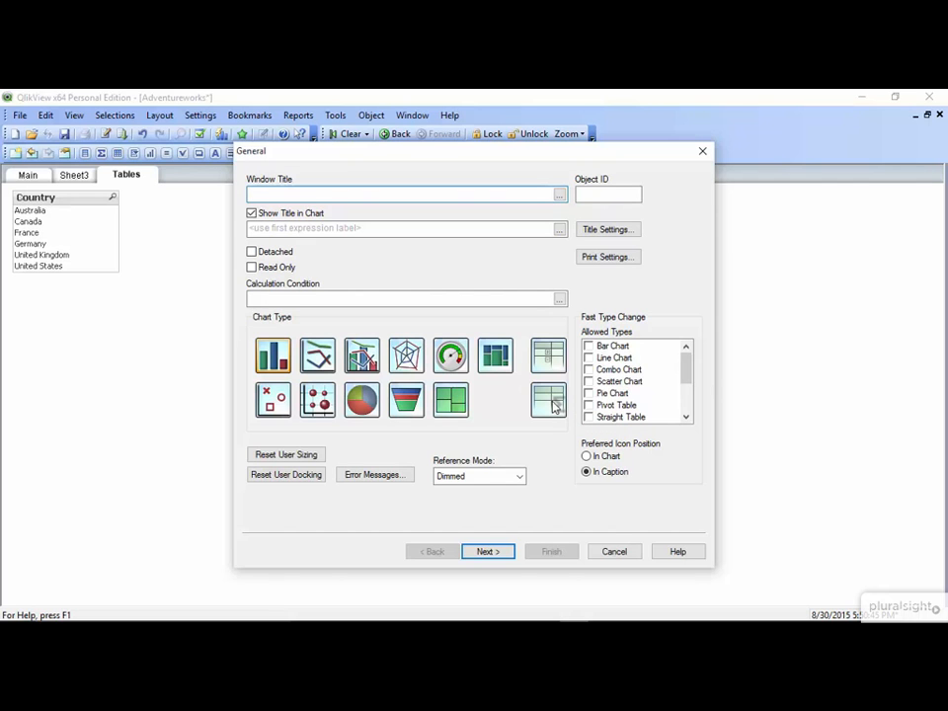
pyautogui.click(551, 403)
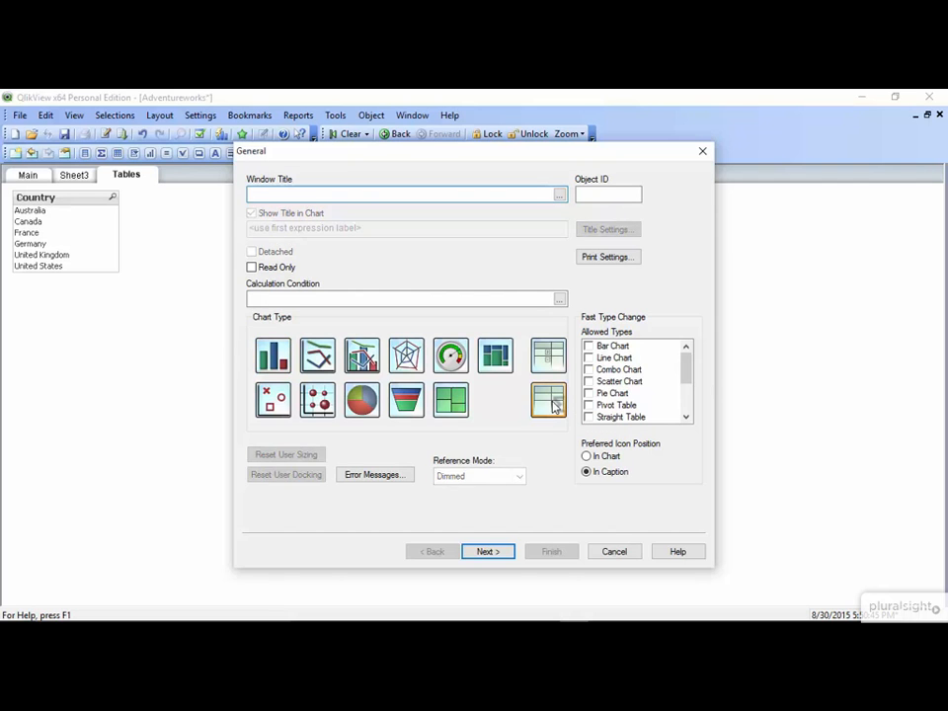
pyautogui.click(488, 553)
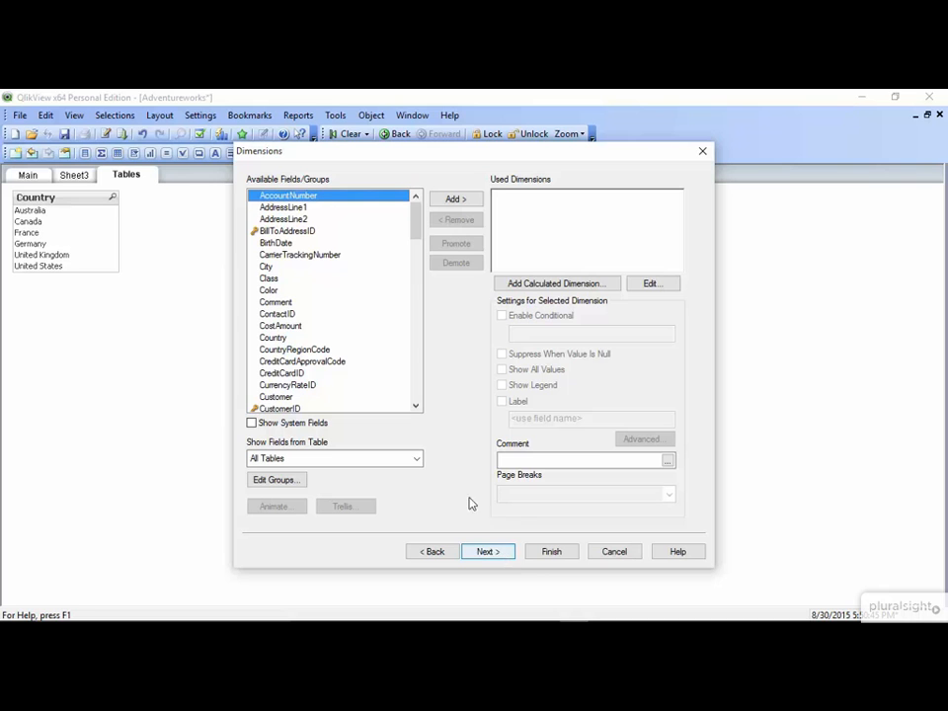
# - Add ProductCategoryName, ProductSubcategoryName and ProductName, in that order, as the table's dimensions
pyautogui.click(283, 315)
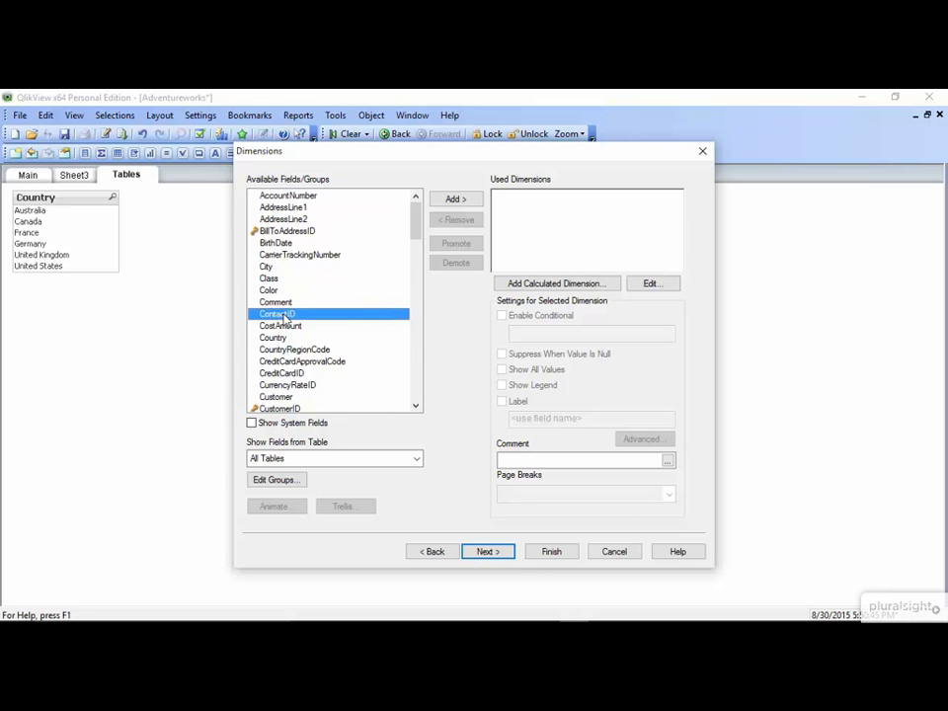
pyautogui.press('p')
pyautogui.scroll(-3, 303, 343)
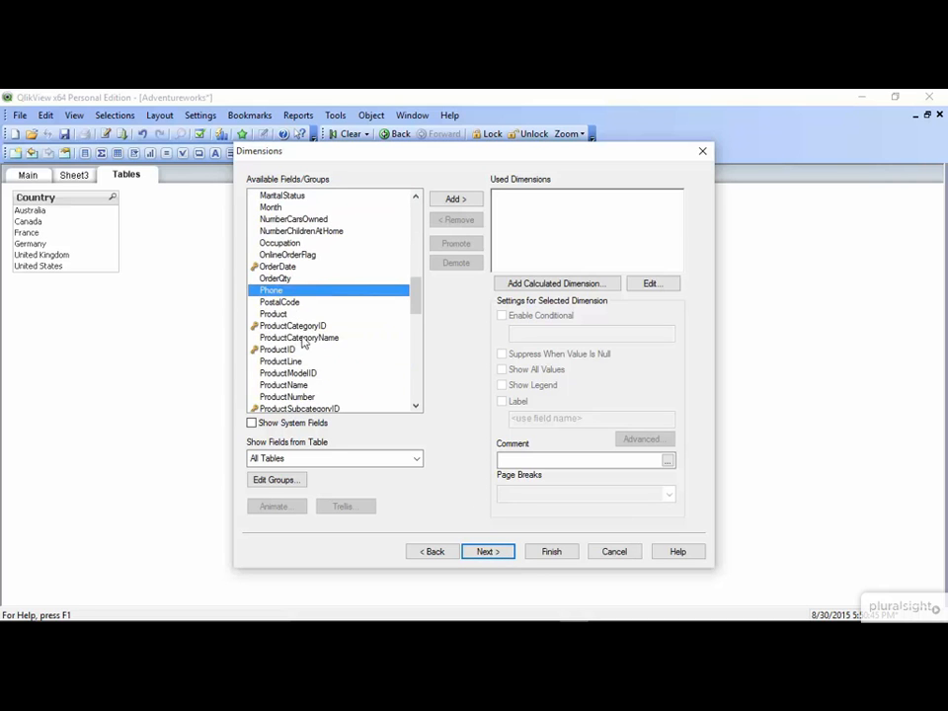
pyautogui.click(303, 339)
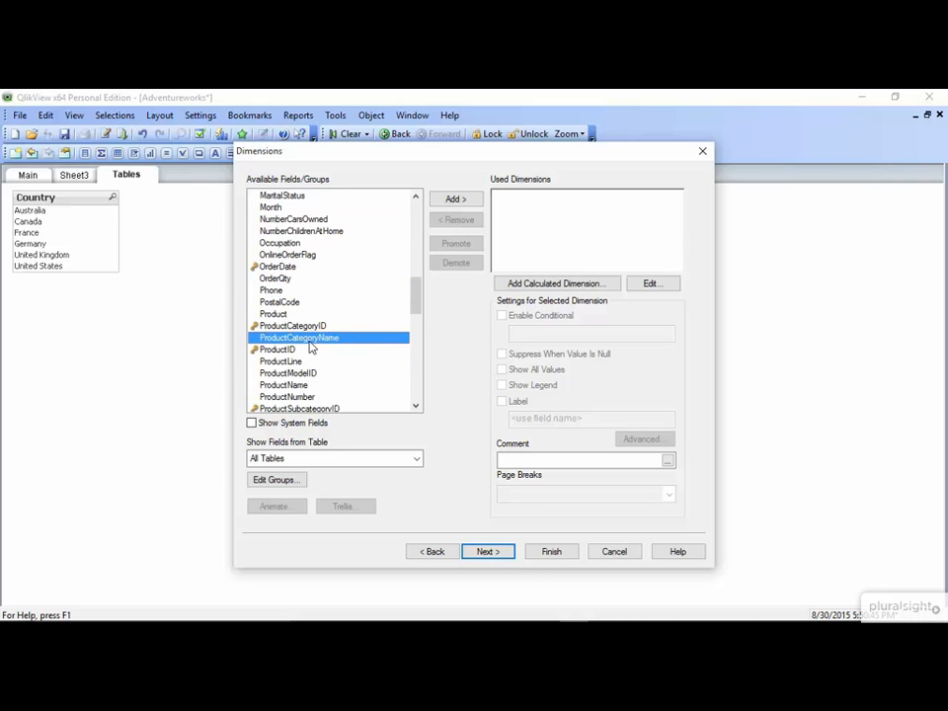
pyautogui.click(459, 201)
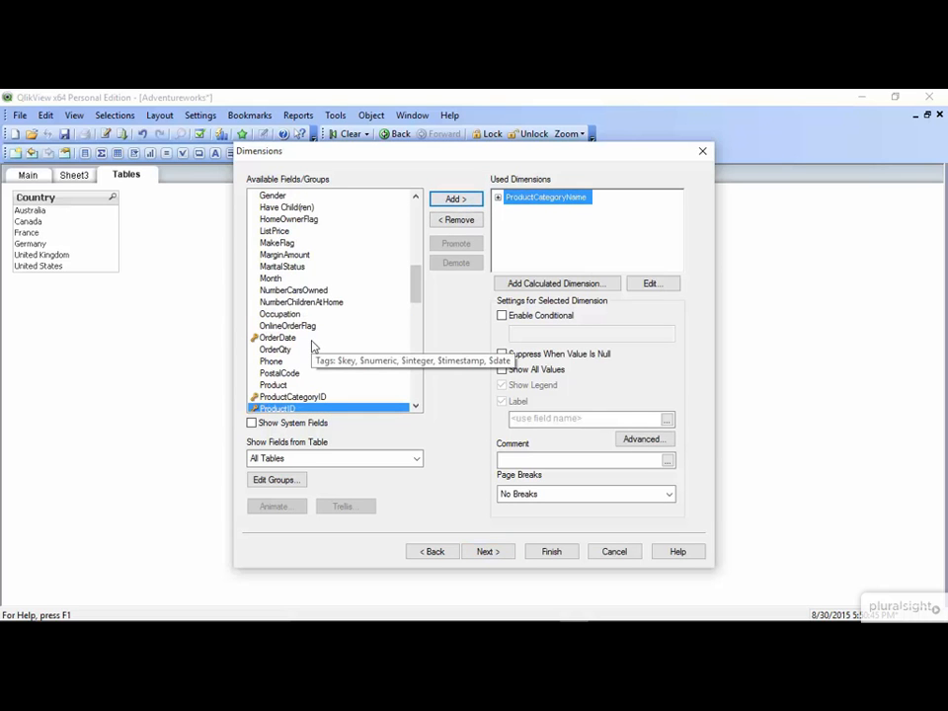
pyautogui.scroll(-3, 312, 345)
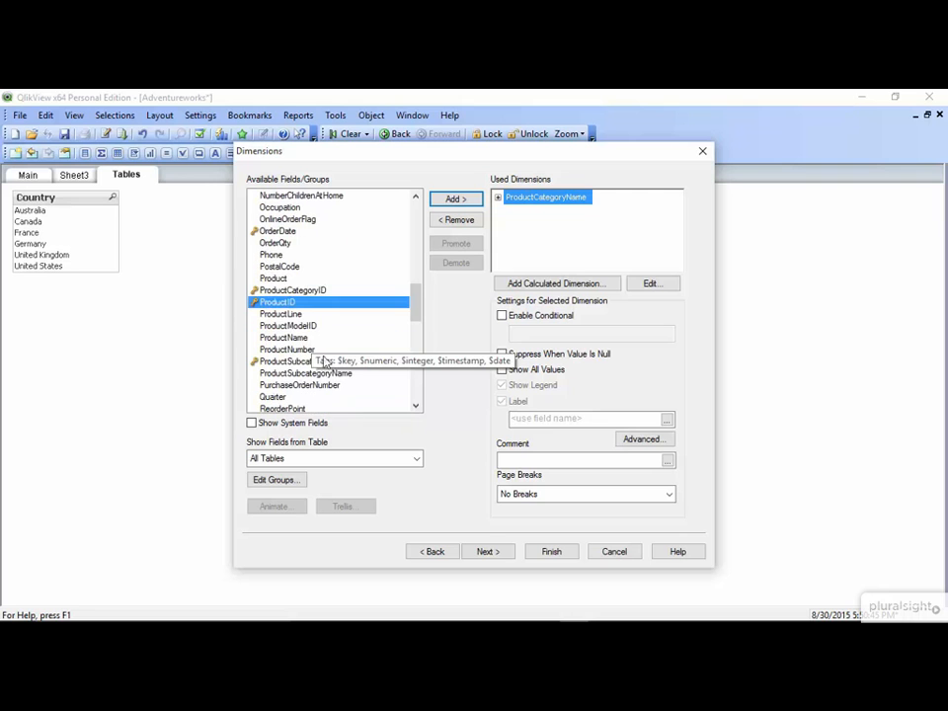
pyautogui.click(336, 374)
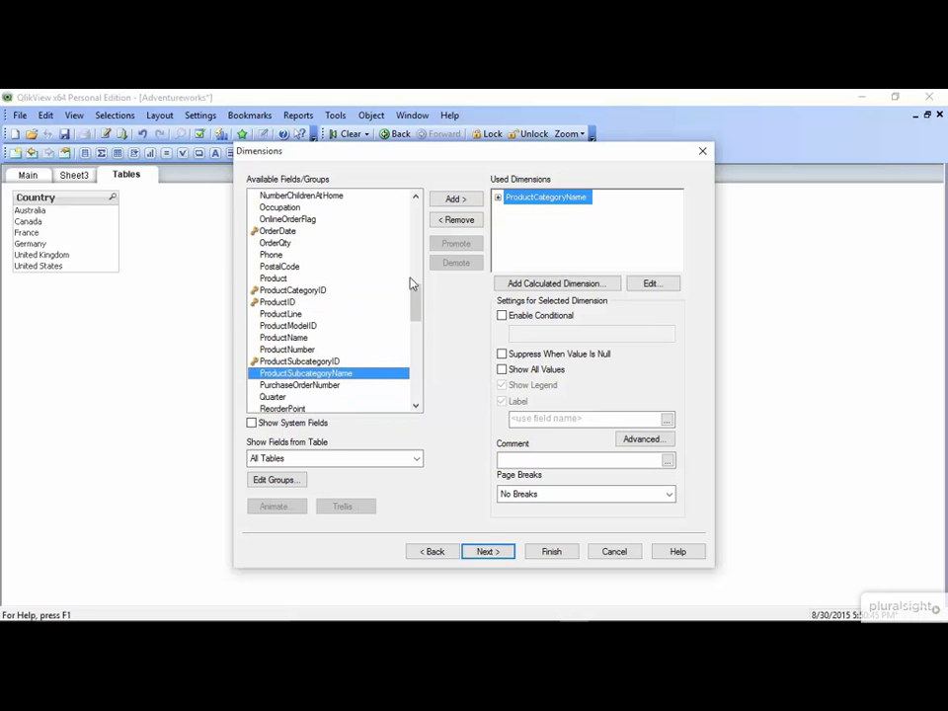
pyautogui.click(479, 201)
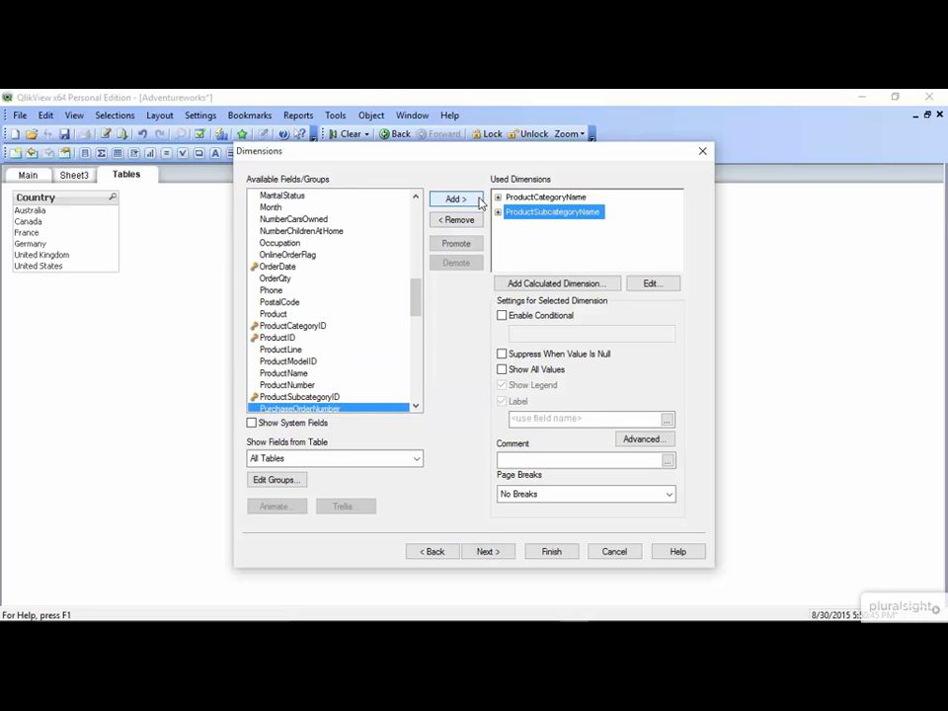
pyautogui.click(336, 373)
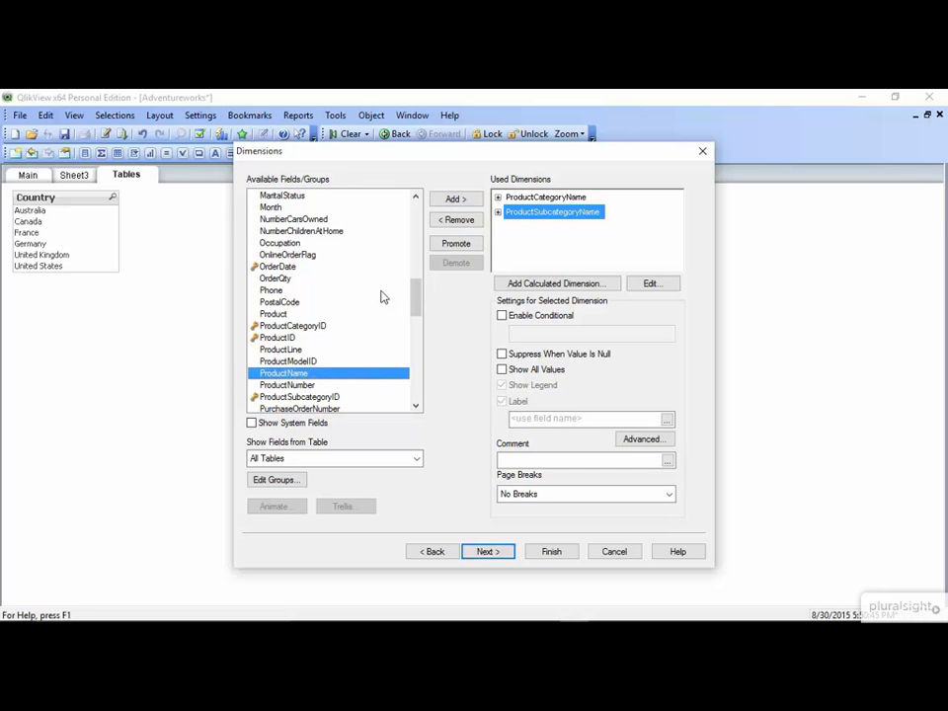
pyautogui.click(452, 202)
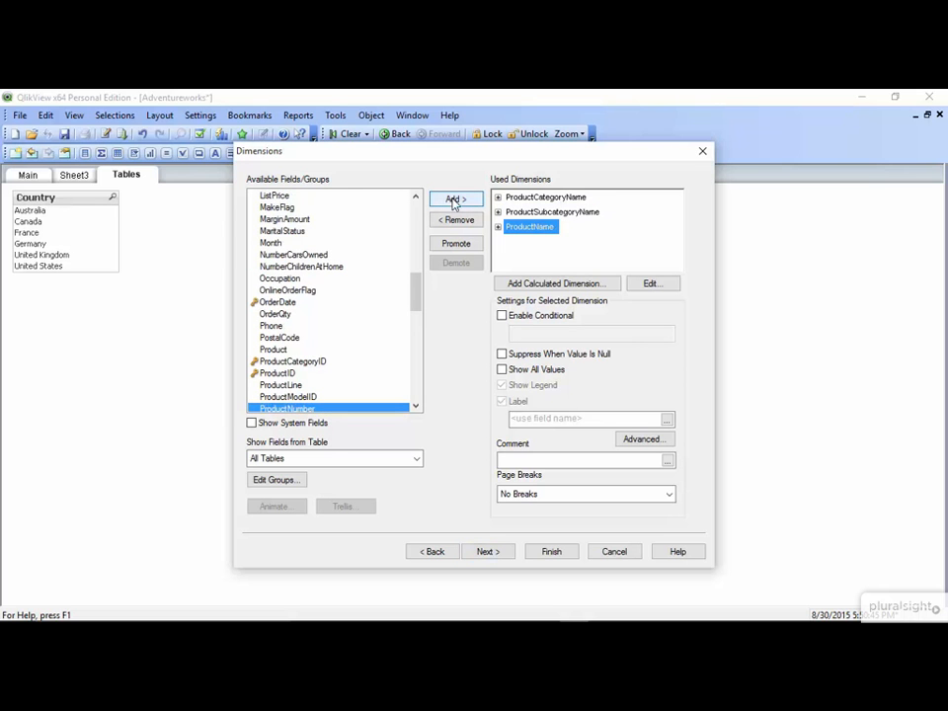
# - Define the straight table's expression as Count(SalesOrderID) and finish creating the chart
pyautogui.click(488, 553)
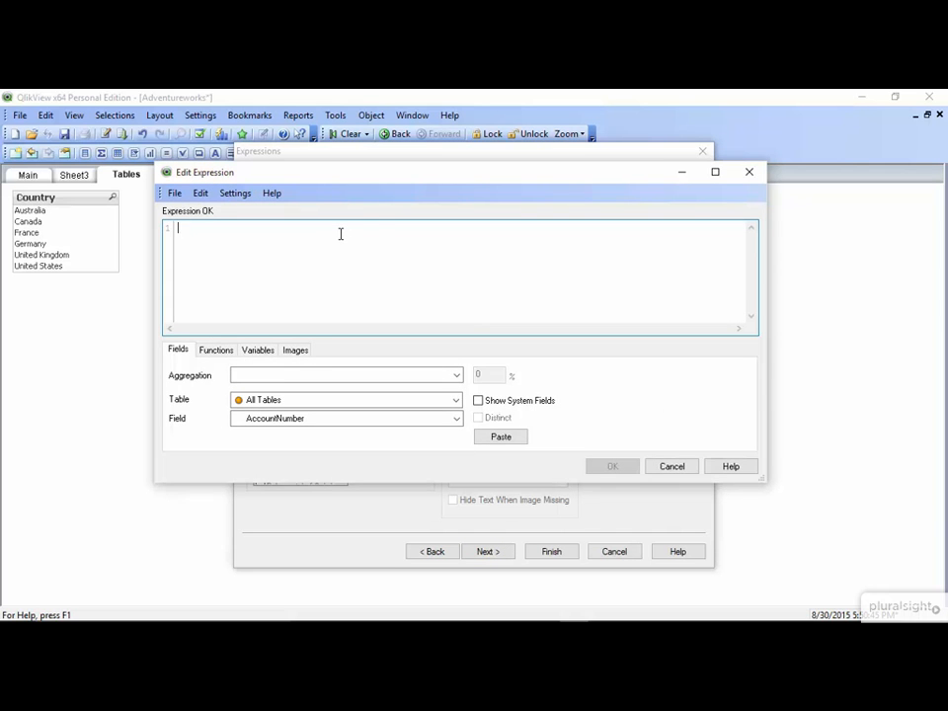
pyautogui.write('Count(')
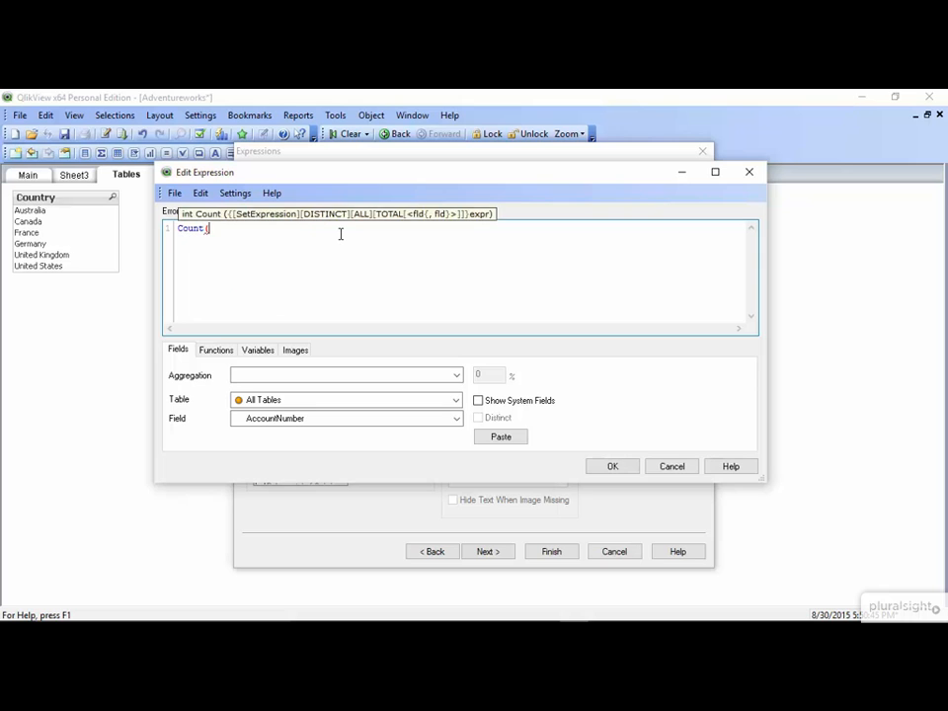
pyautogui.write('sal')
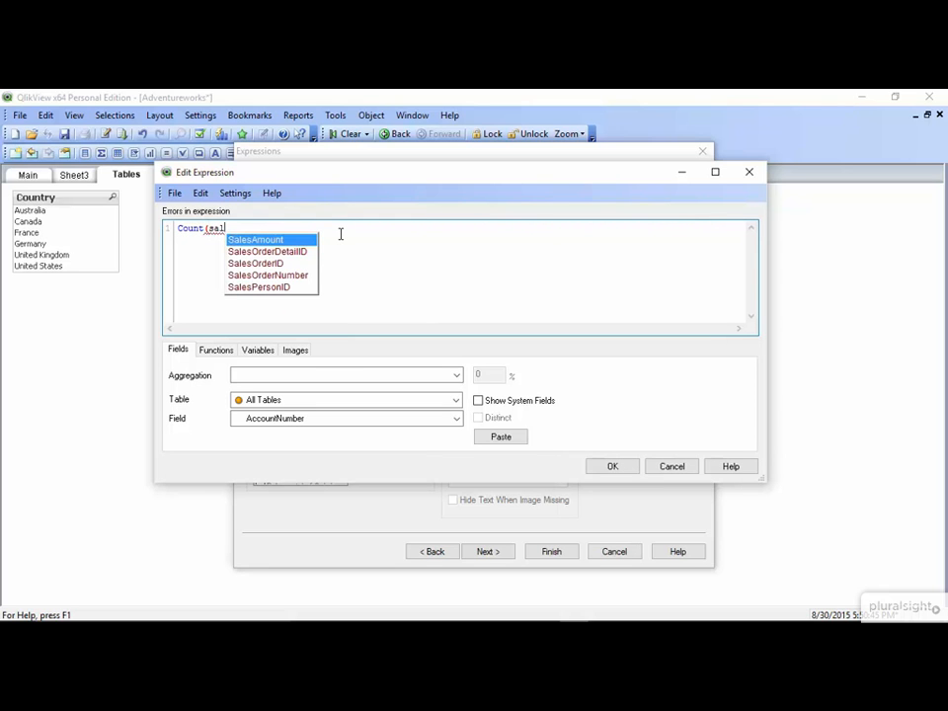
pyautogui.press('Down')
pyautogui.press('Down')
pyautogui.press('Return')
pyautogui.write(')')
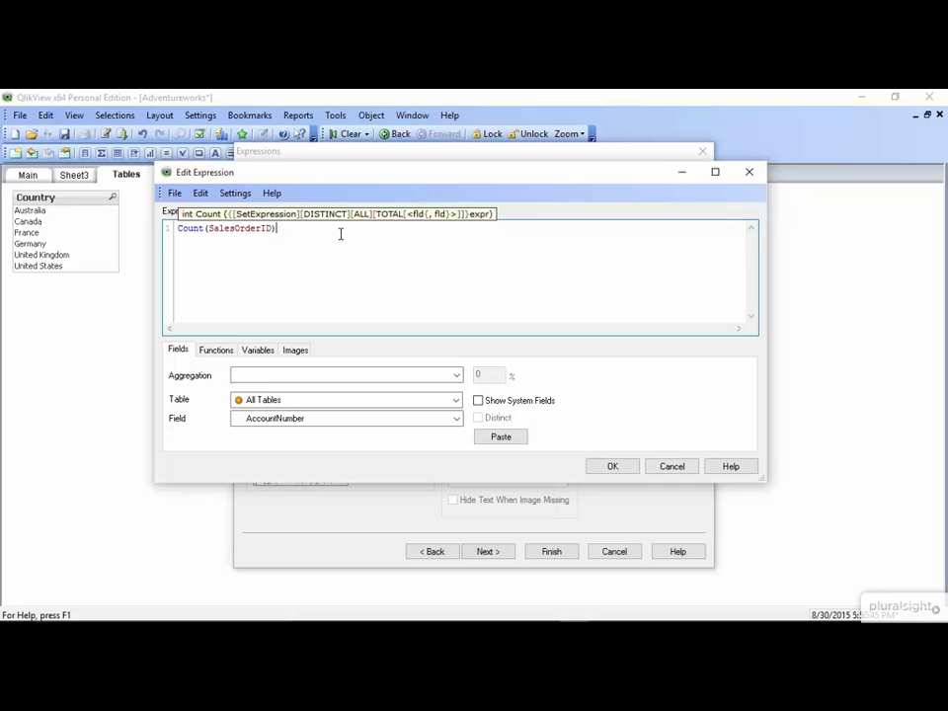
pyautogui.click(604, 468)
pyautogui.click(558, 555)
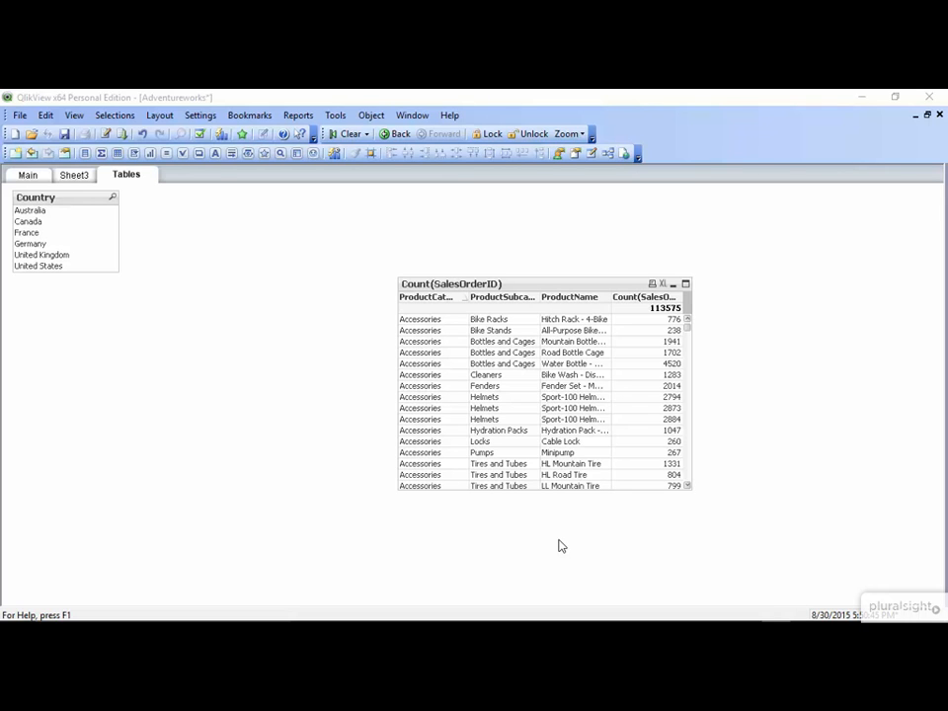
# - Filter the table by the product Hitch Rack - 4-Bike and separately by the subcategory Bottles and Cages, clearing each selection
pyautogui.click(597, 322)
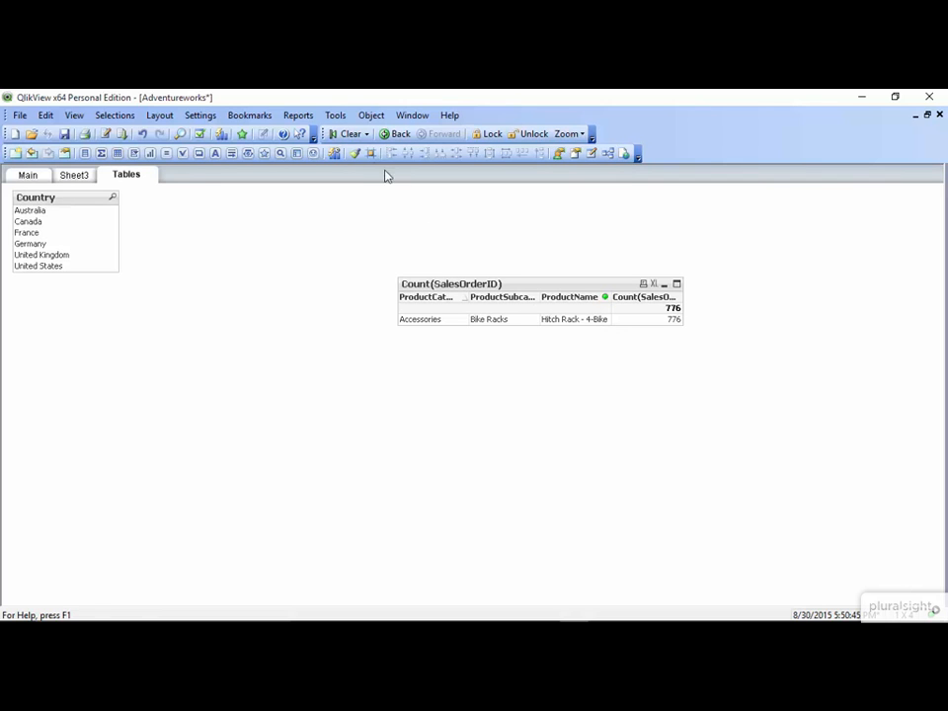
pyautogui.click(352, 139)
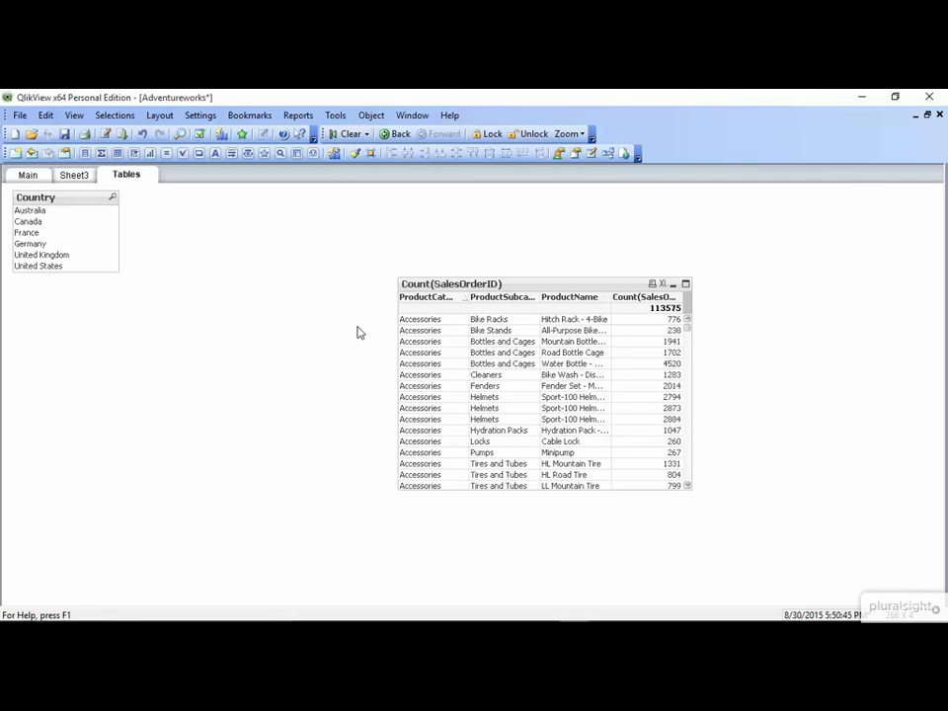
pyautogui.click(494, 352)
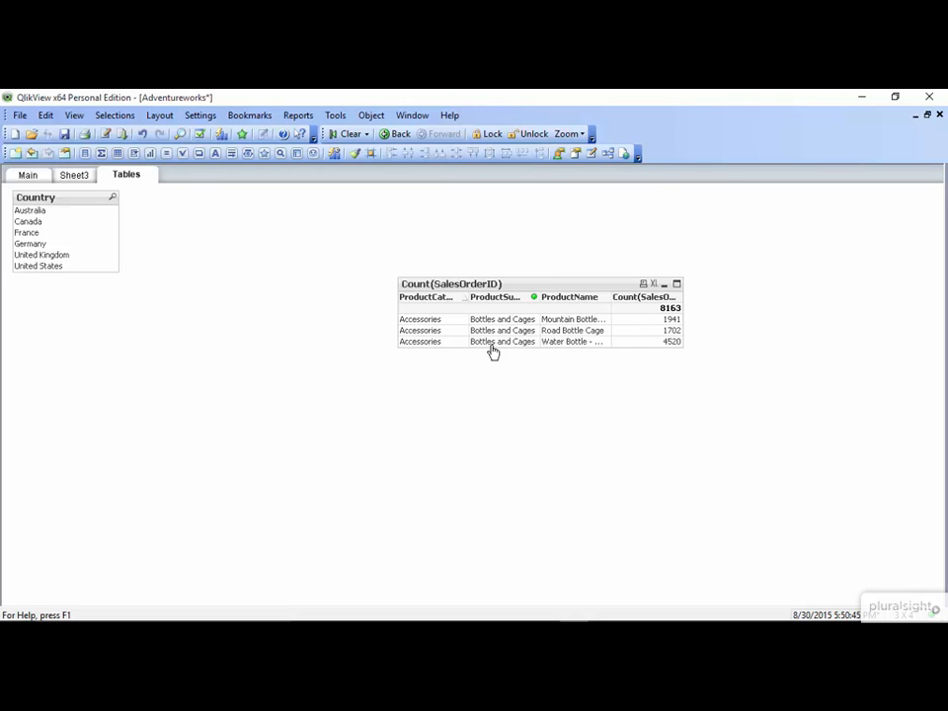
pyautogui.click(350, 136)
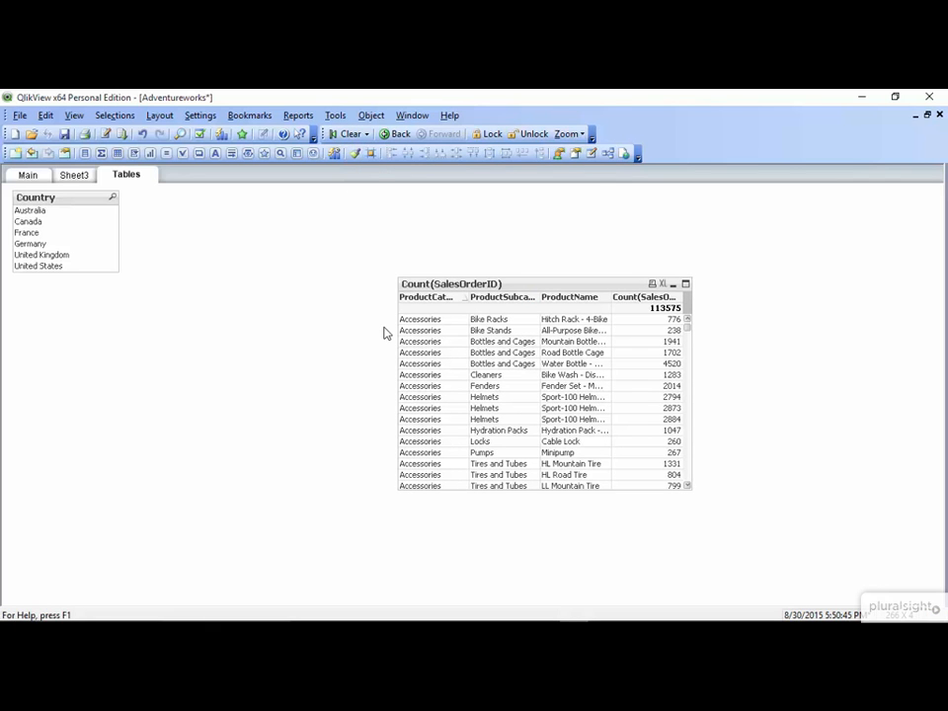
# - Add a second expression, sum(SalesAmount), to the straight table's chart properties
pyautogui.rightClick(508, 332)
pyautogui.click(521, 327)
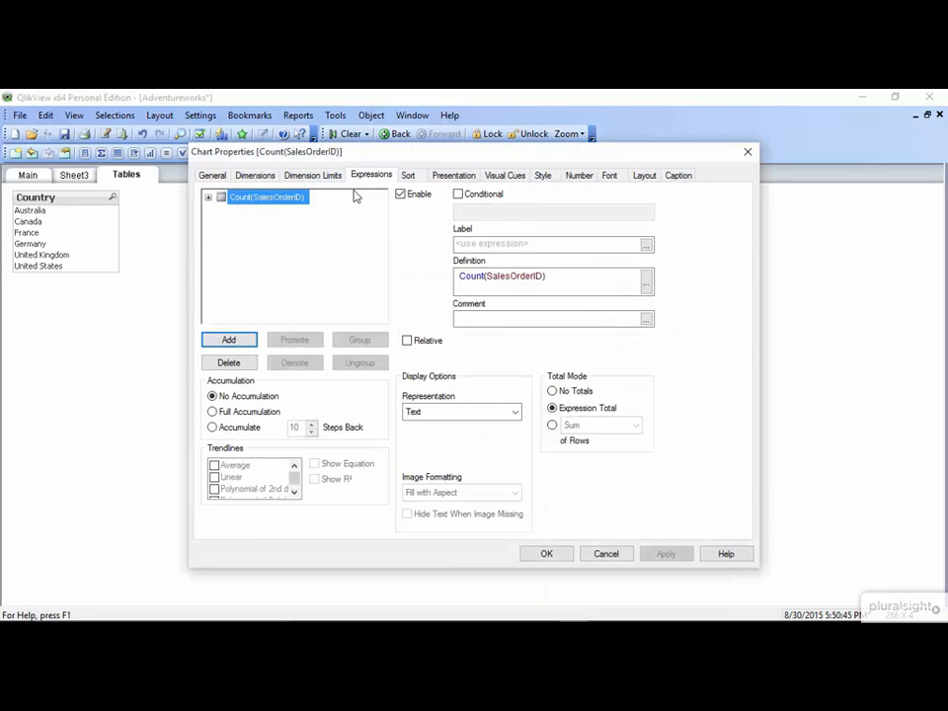
pyautogui.click(229, 340)
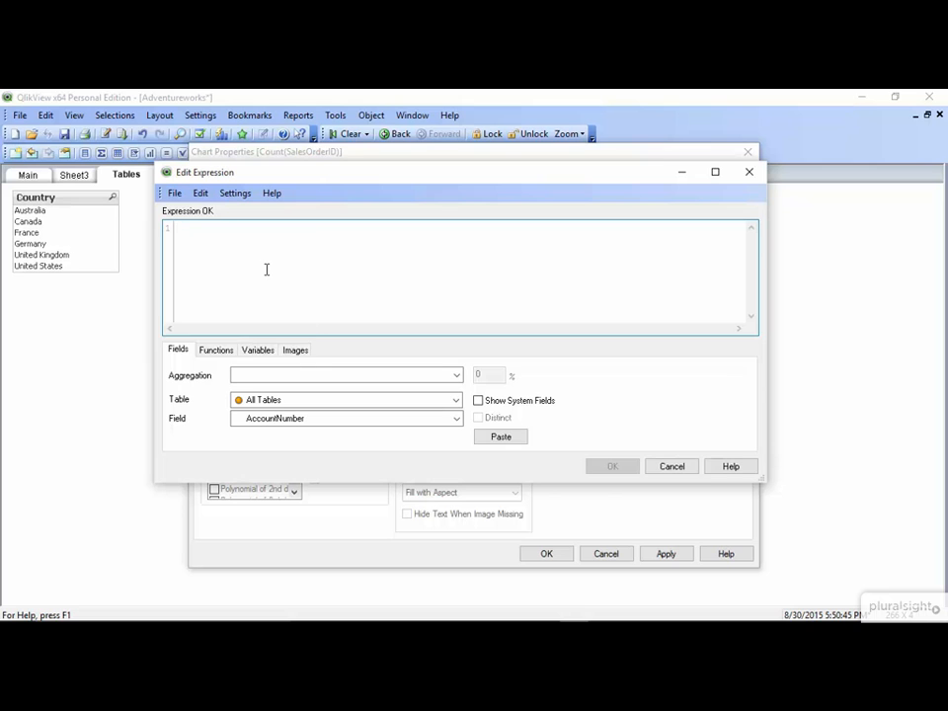
pyautogui.write('sum(sale')
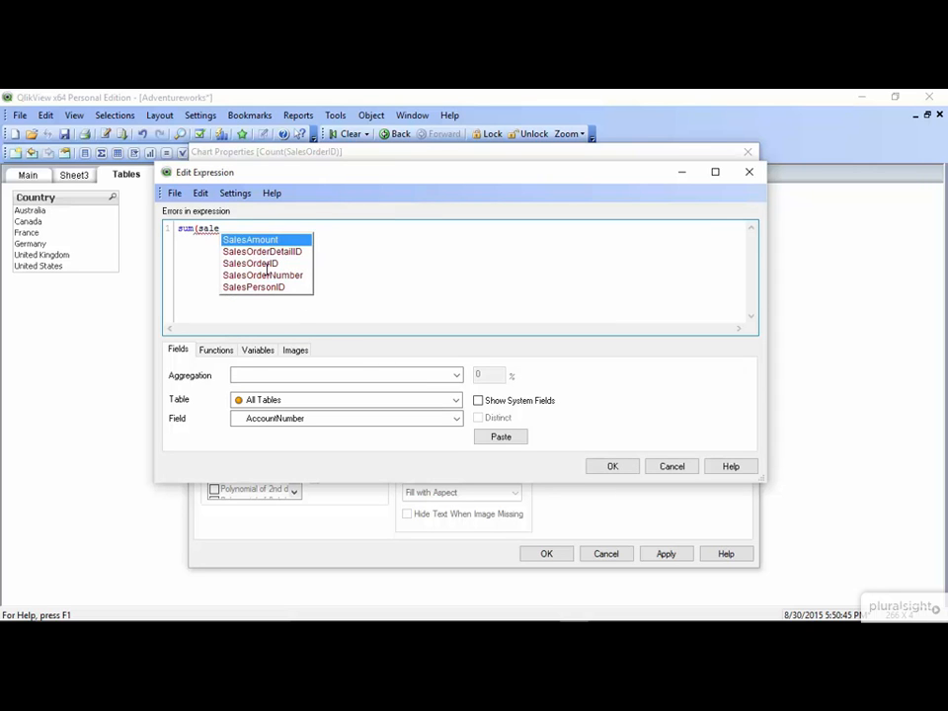
pyautogui.press('Return')
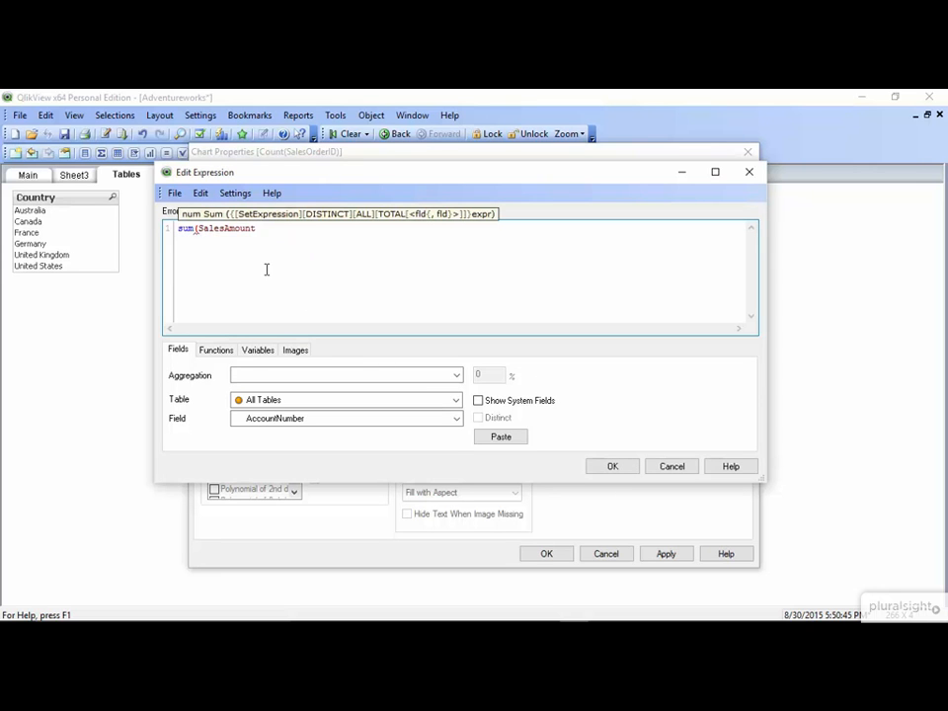
pyautogui.write(')')
pyautogui.click(626, 471)
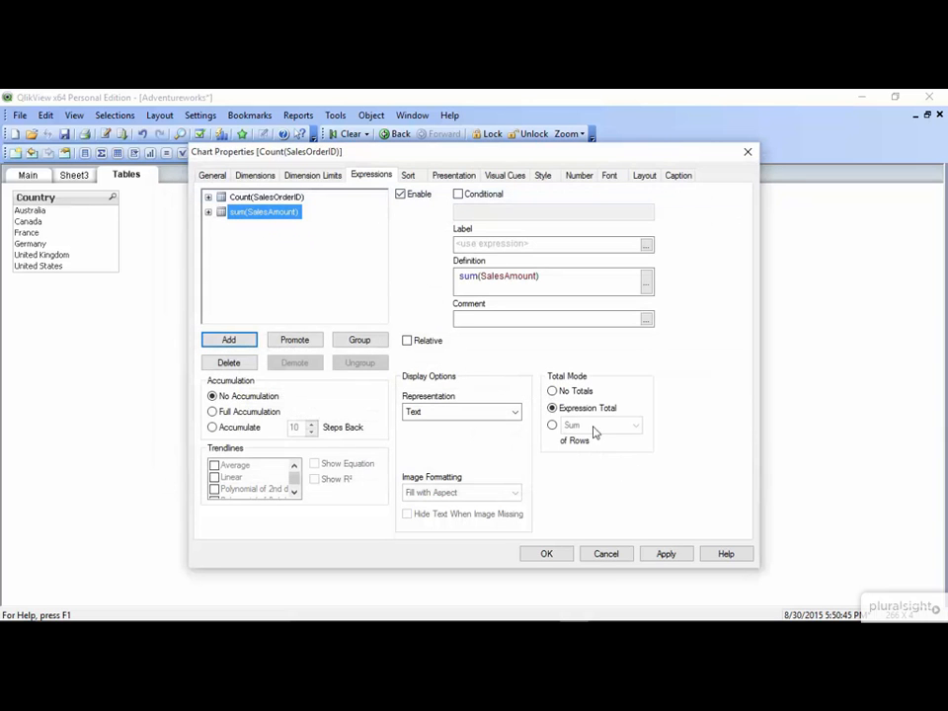
# - Add a third expression, SUM(MarginAmount), to the straight table
pyautogui.click(237, 345)
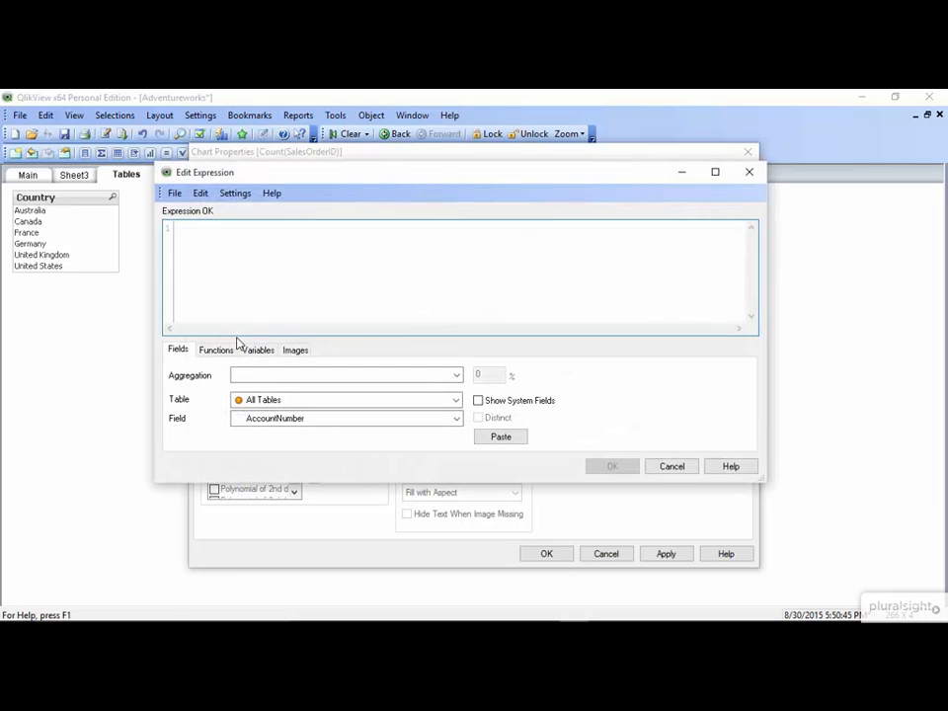
pyautogui.write('SUM')
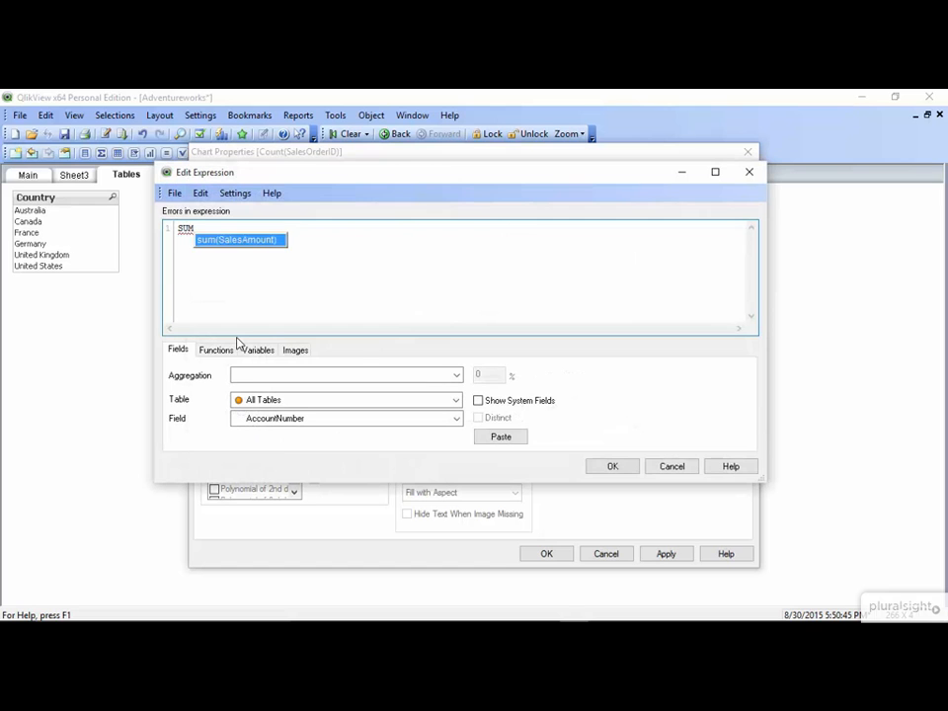
pyautogui.write('(MarginAmount')
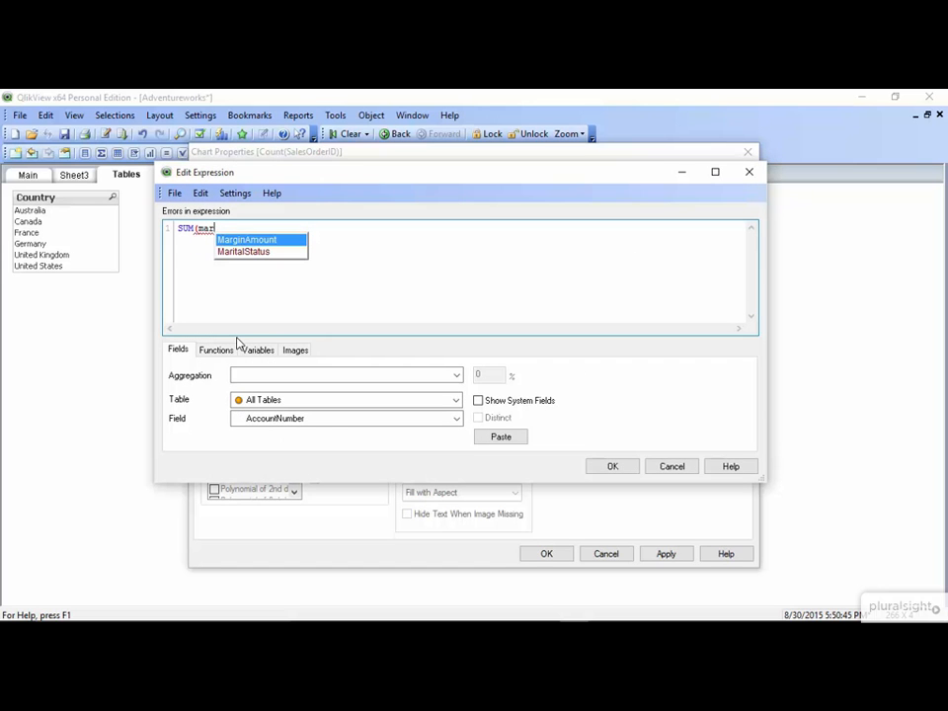
pyautogui.press('Return')
pyautogui.write(')')
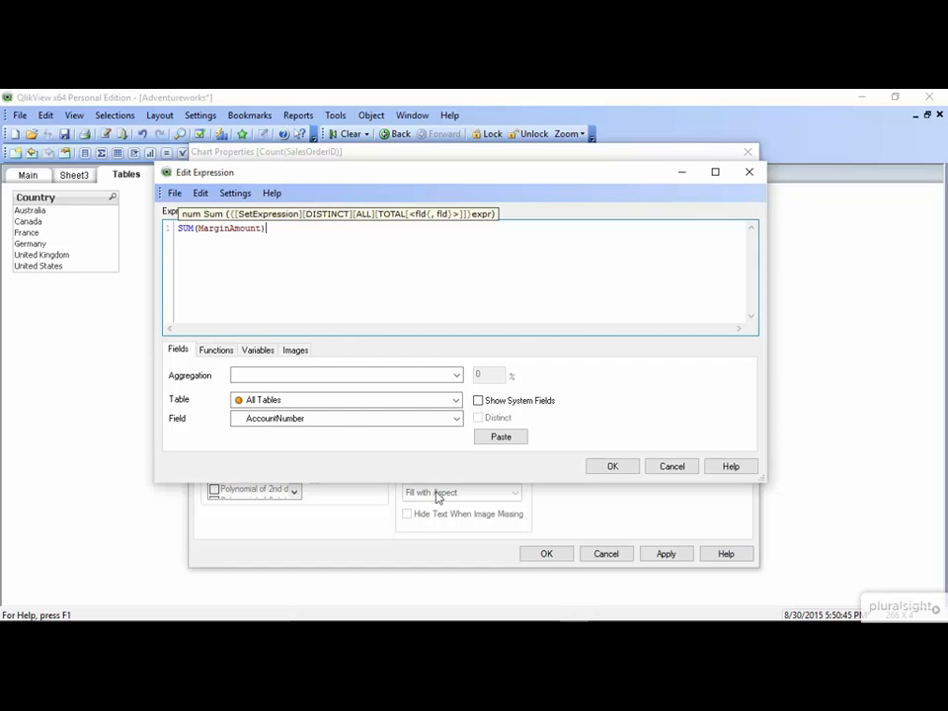
pyautogui.click(610, 468)
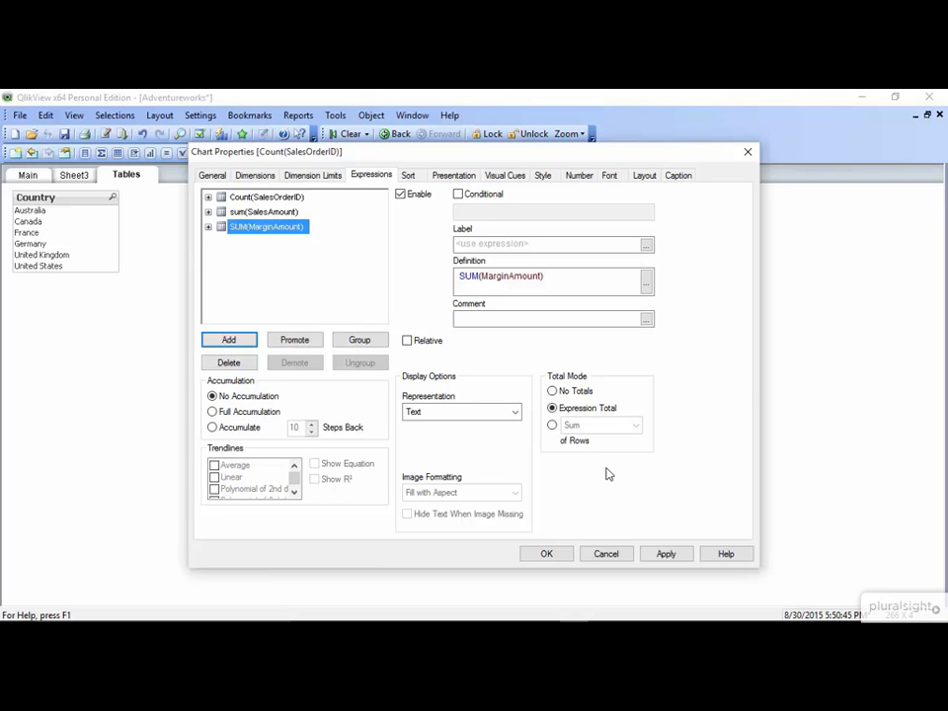
# - Label the count, sales amount and margin amount expressions Orders, Sales and Margin, and accept the chart properties
pyautogui.click(329, 198)
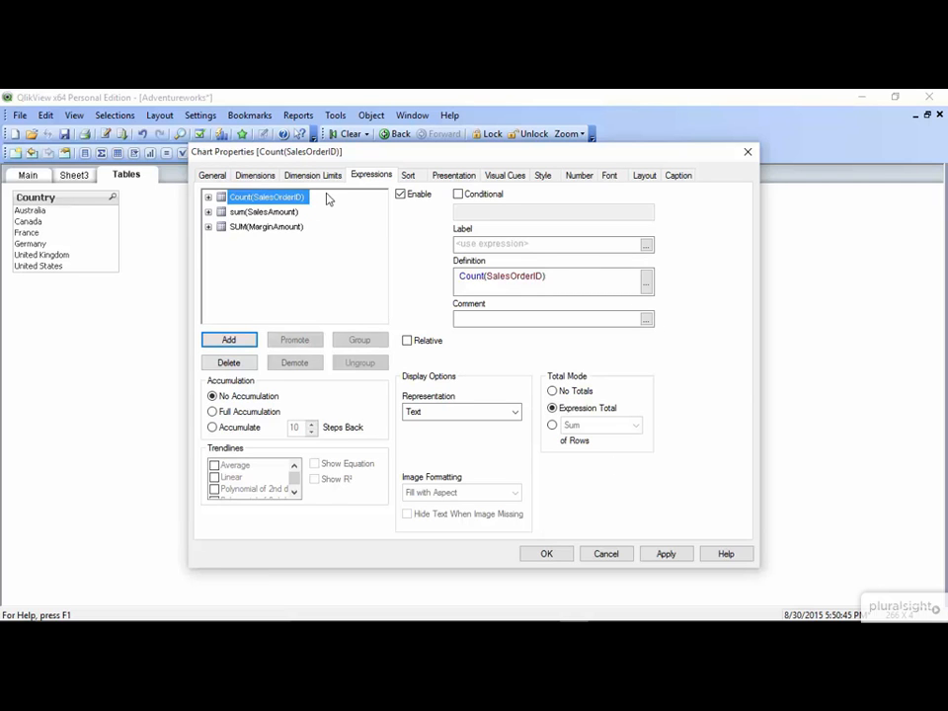
pyautogui.click(523, 245)
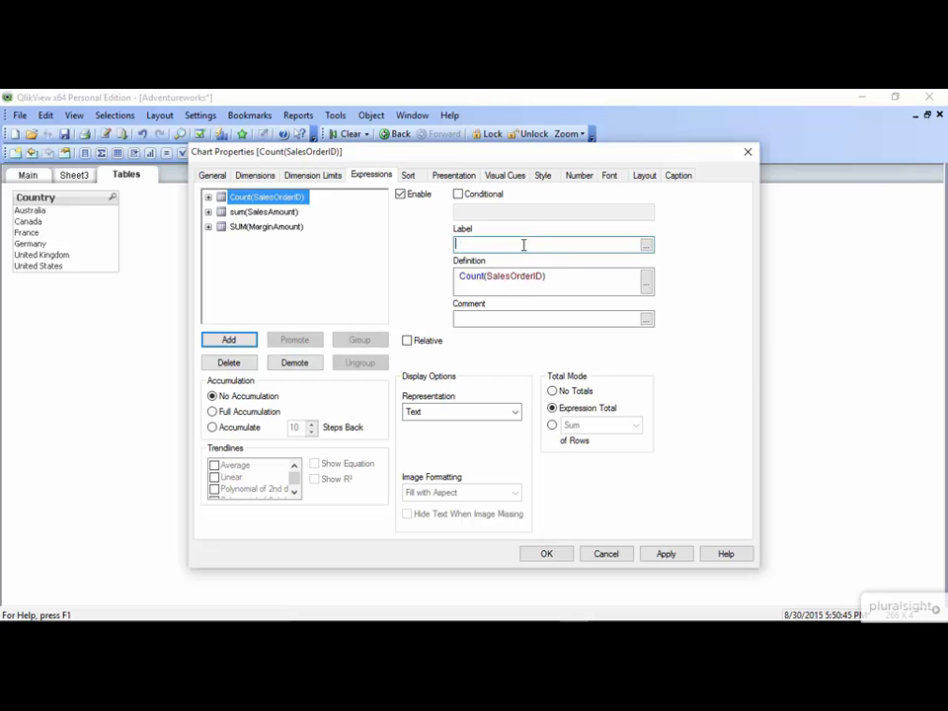
pyautogui.write('Orders')
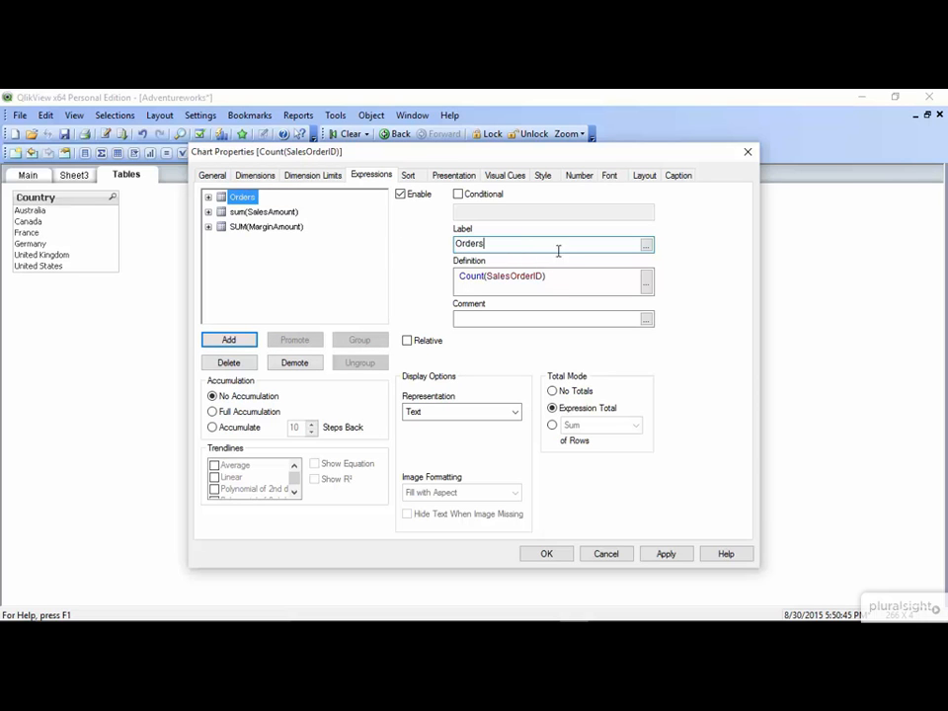
pyautogui.click(277, 213)
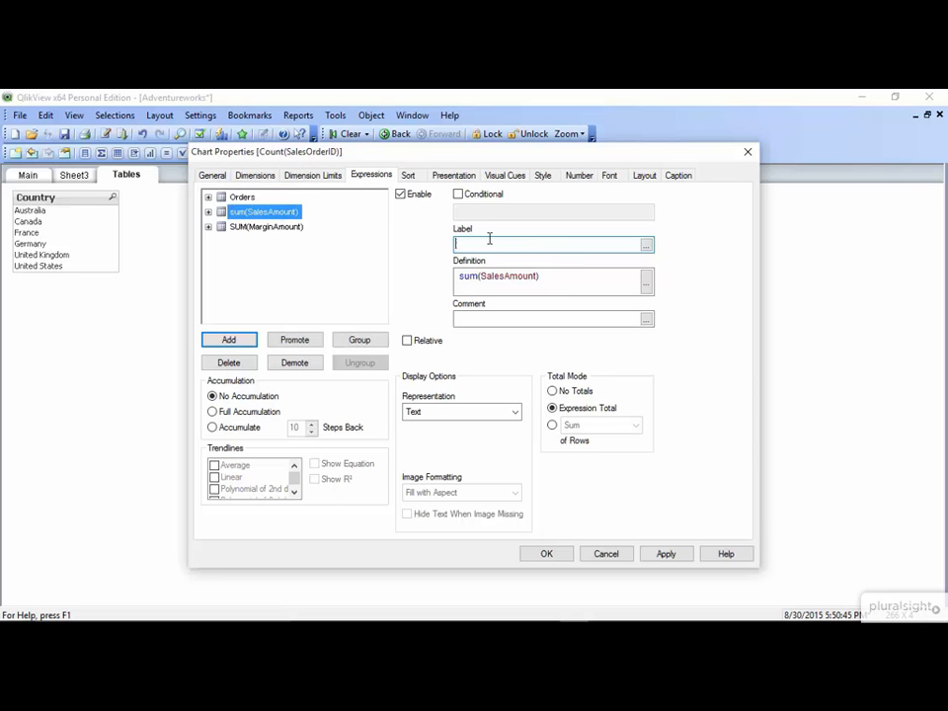
pyautogui.write('Sales')
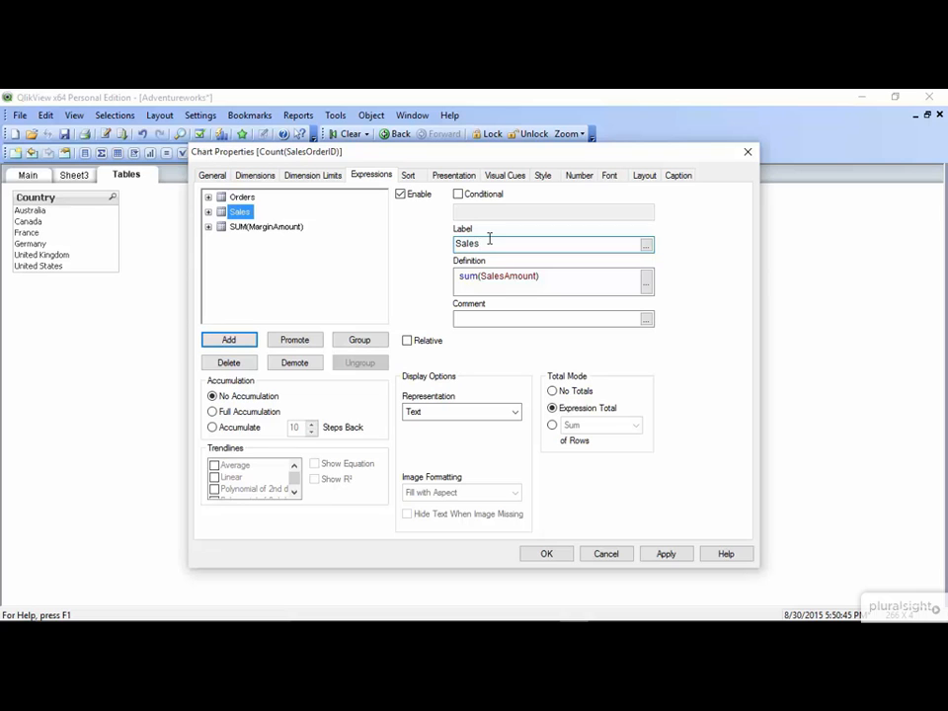
pyautogui.click(288, 226)
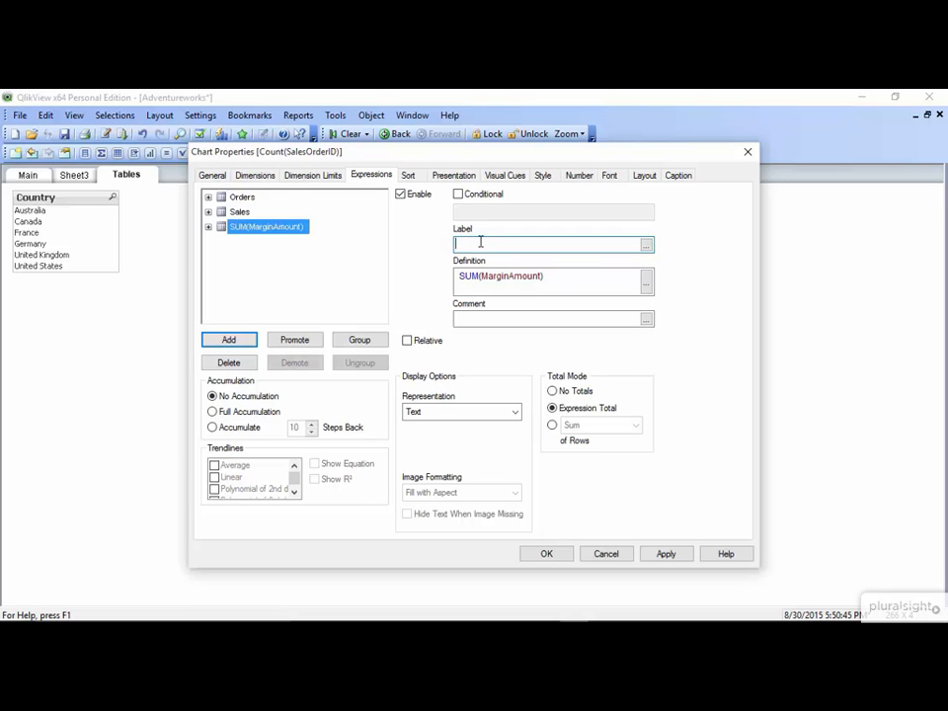
pyautogui.click(482, 241)
pyautogui.write('Marg')
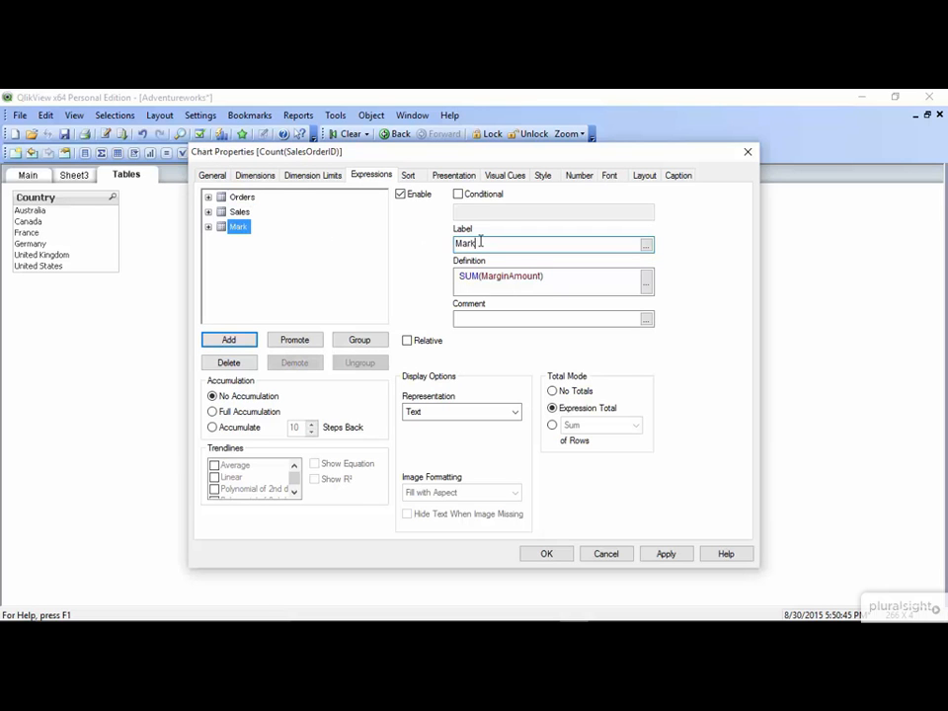
pyautogui.write('in')
pyautogui.click(547, 553)
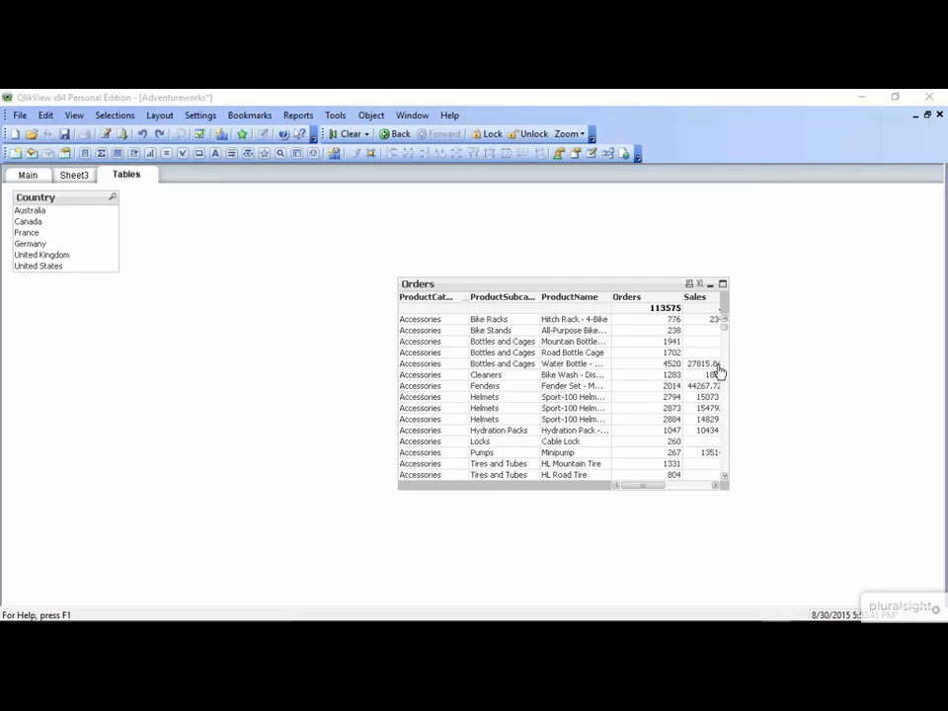
# - Widen the straight table until the Sales and Margin columns fit, and move it higher on the sheet
pyautogui.moveTo(729, 358); pyautogui.dragTo(855, 367)
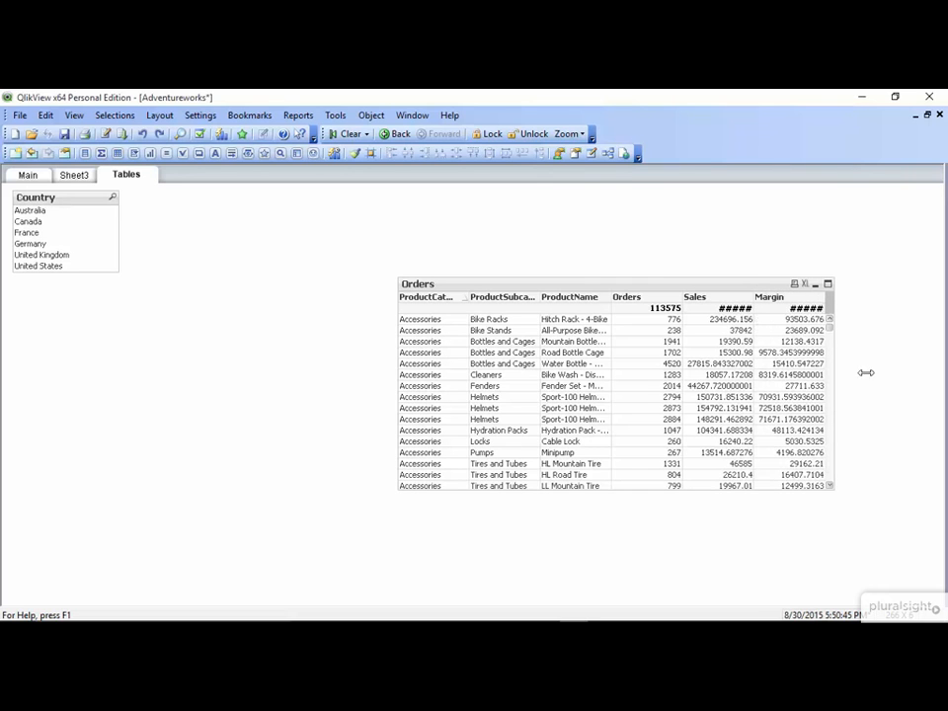
pyautogui.moveTo(766, 284); pyautogui.dragTo(800, 212)
# - Label the table's ProductCategoryName dimension Category, with the properties dialog moved aside from the table
pyautogui.rightClick(625, 311)
pyautogui.click(642, 319)
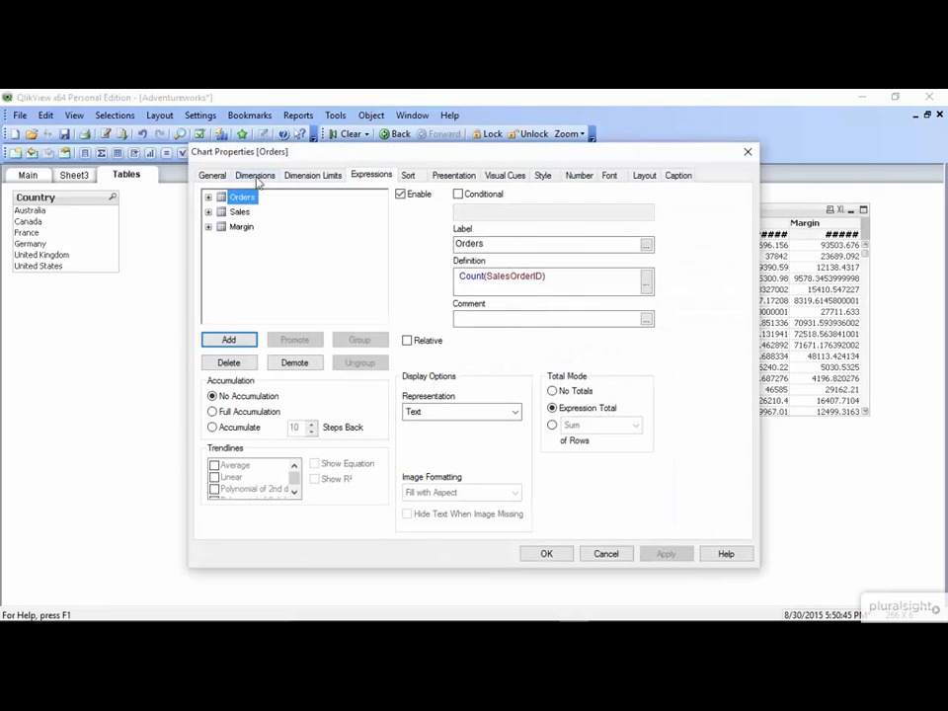
pyautogui.click(255, 175)
pyautogui.moveTo(400, 159); pyautogui.dragTo(257, 253)
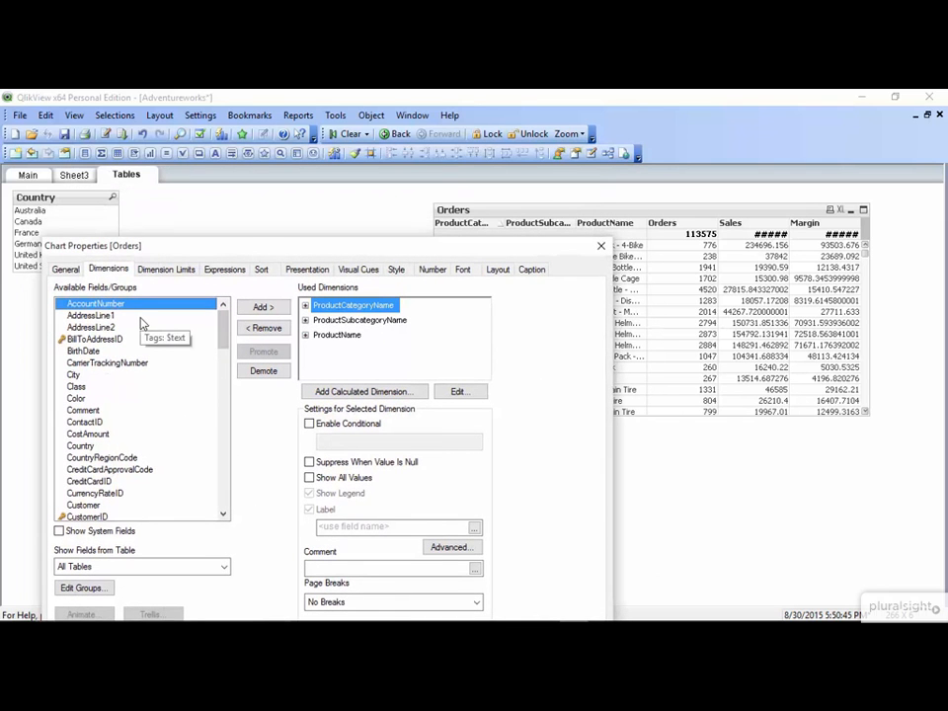
pyautogui.click(368, 528)
pyautogui.write('Cate')
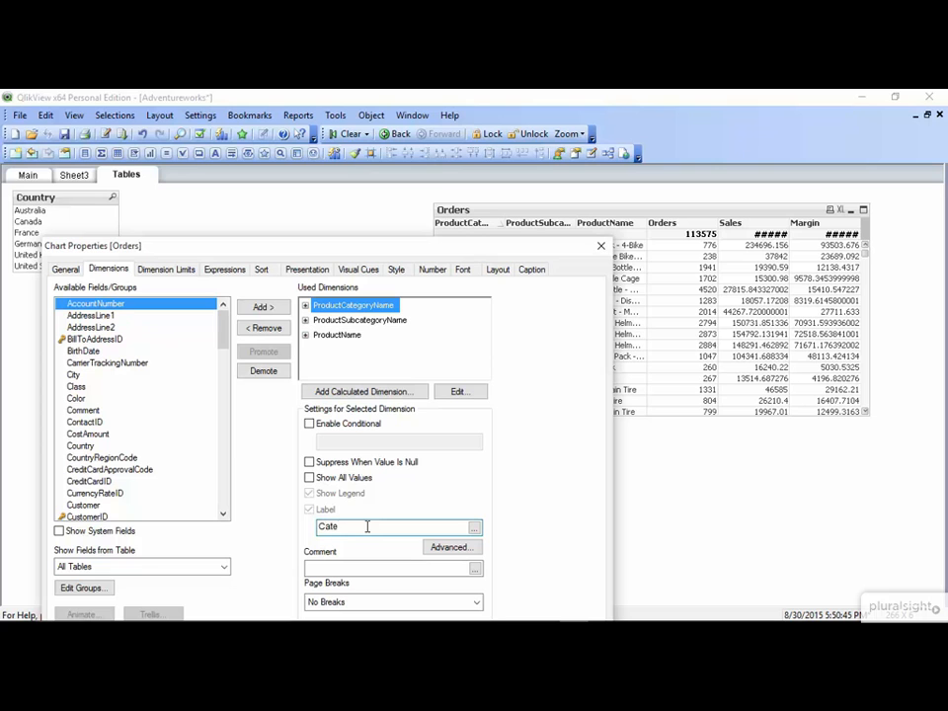
pyautogui.write('gory')
# - Label the ProductSubcategoryName dimension Sub and the ProductName dimension Product
pyautogui.click(391, 321)
pyautogui.click(377, 527)
pyautogui.write('Sub')
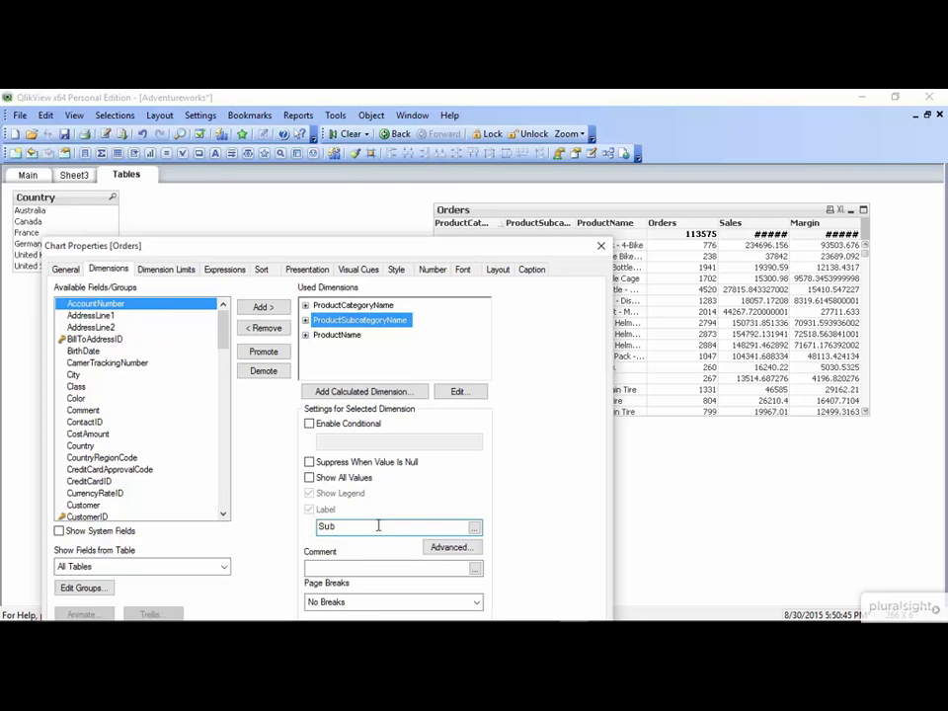
pyautogui.click(361, 336)
pyautogui.click(383, 523)
pyautogui.write('P')
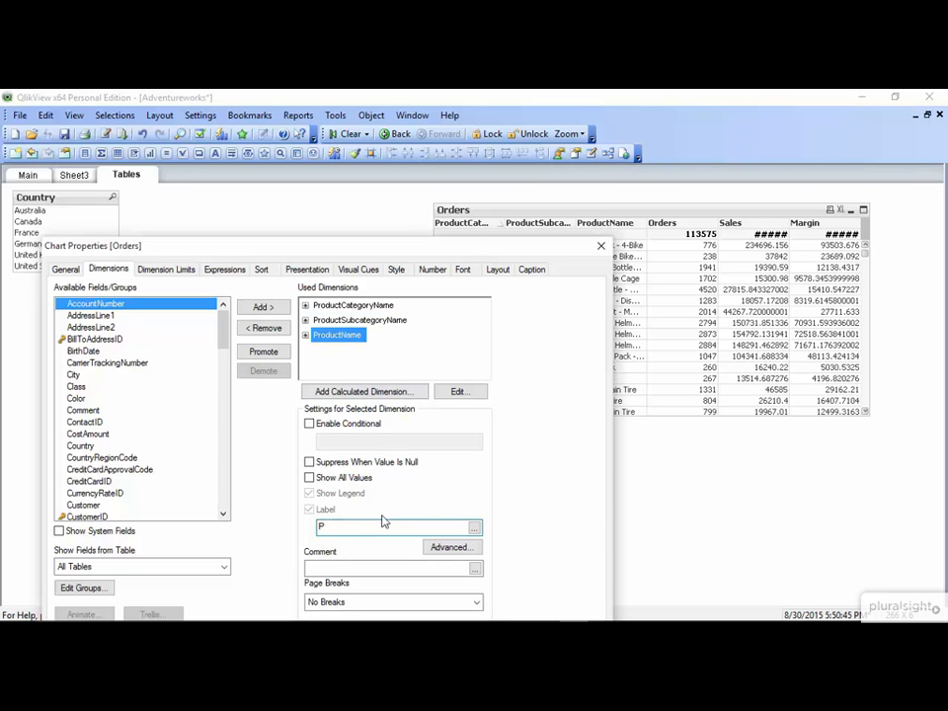
pyautogui.write('roduct')
# - Set the number format of the Orders expression to Integer
pyautogui.click(431, 270)
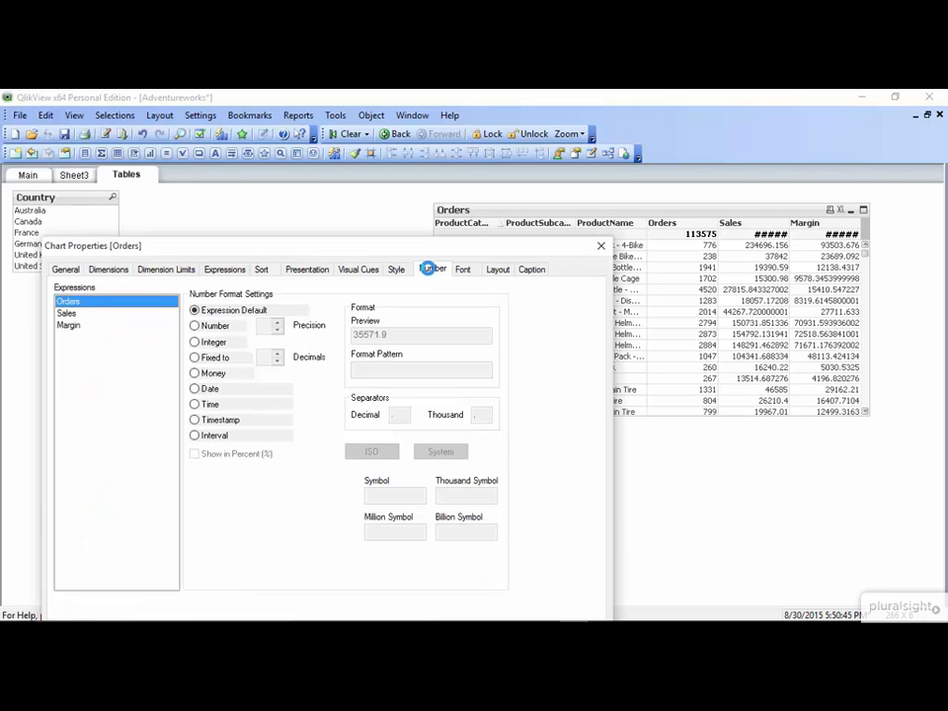
pyautogui.click(198, 343)
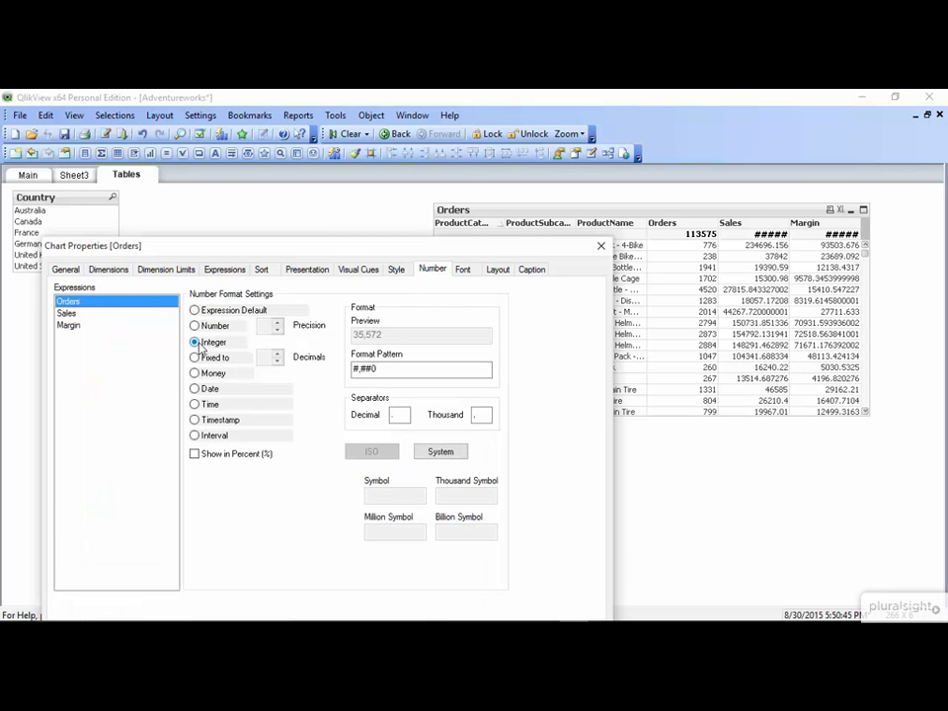
# - Set the number format of the Sales expression to Money and remove the decimal places from its format pattern
pyautogui.click(147, 314)
pyautogui.click(194, 375)
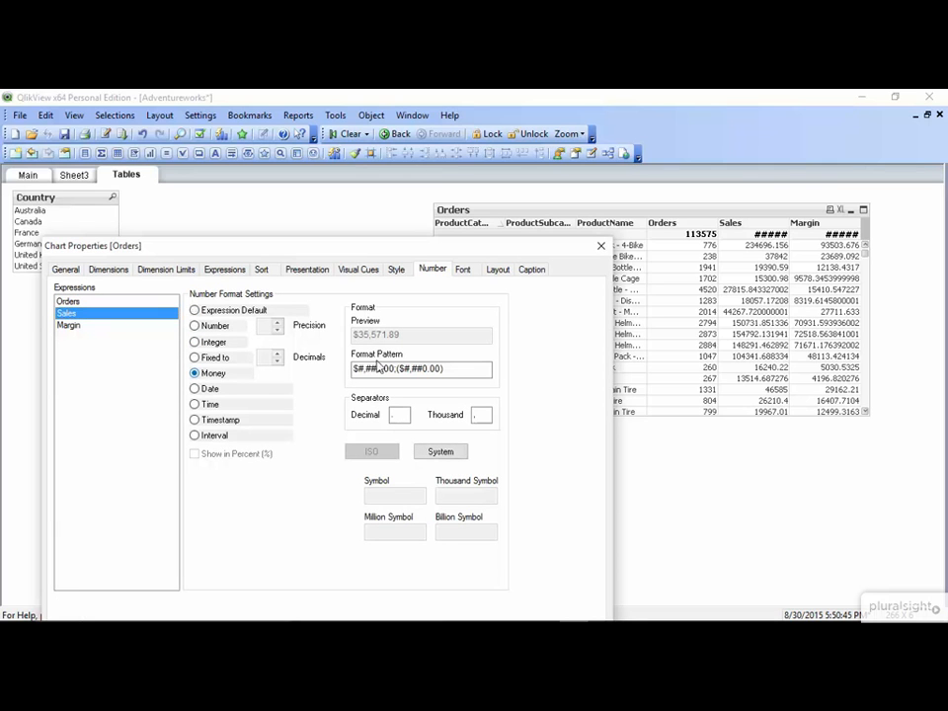
pyautogui.moveTo(377, 369); pyautogui.dragTo(392, 368)
pyautogui.press('BackSpace')
pyautogui.click(422, 369)
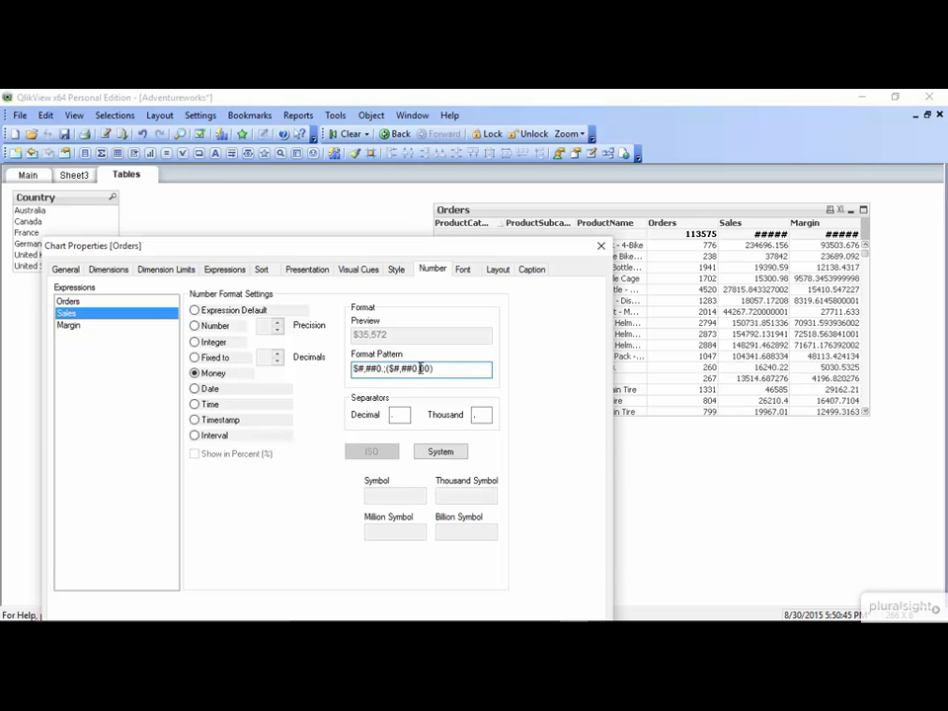
pyautogui.press('Delete')
pyautogui.press('Delete')
# - Set the Margin expression's number format to Money with the pattern $#,##0.;($#,##0.) and apply the formats to the table
pyautogui.click(162, 329)
pyautogui.click(194, 373)
pyautogui.click(385, 368)
pyautogui.press('Delete')
pyautogui.press('Delete')
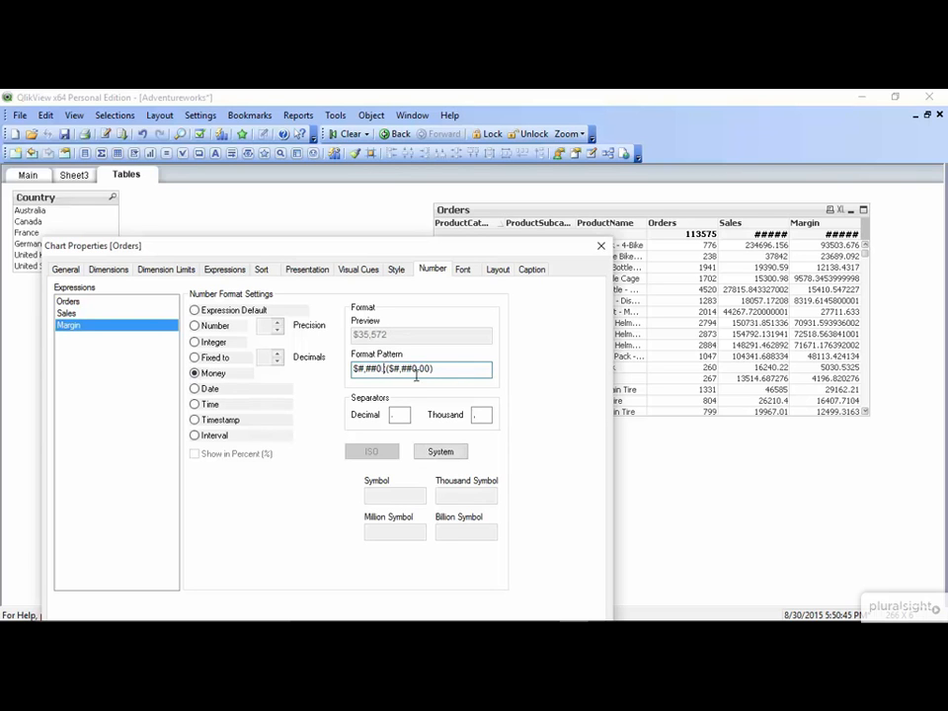
pyautogui.click(418, 368)
pyautogui.press('Delete')
pyautogui.press('Delete')
pyautogui.press('Delete')
pyautogui.moveTo(419, 247); pyautogui.dragTo(376, 169)
pyautogui.click(475, 570)
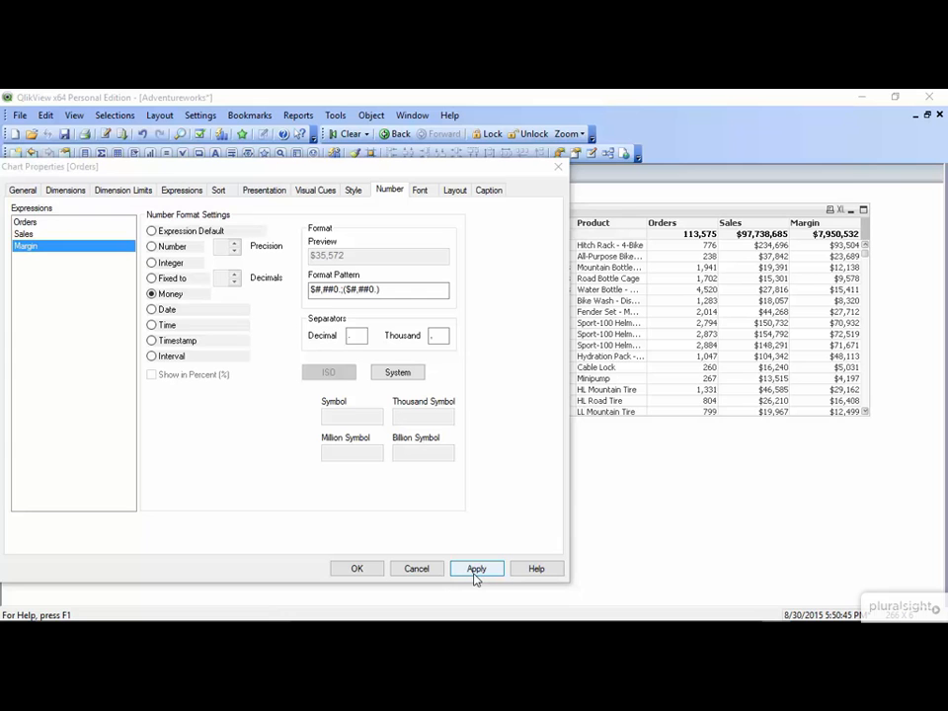
# - Add a new expression to the table defined as [Margin] / [Sales]
pyautogui.click(184, 190)
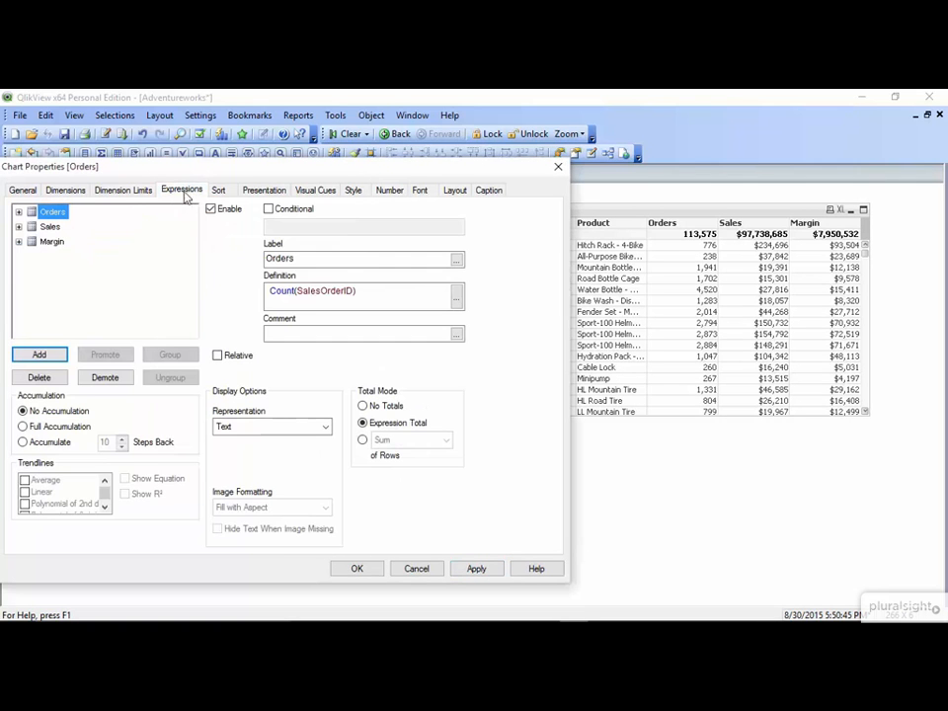
pyautogui.click(44, 357)
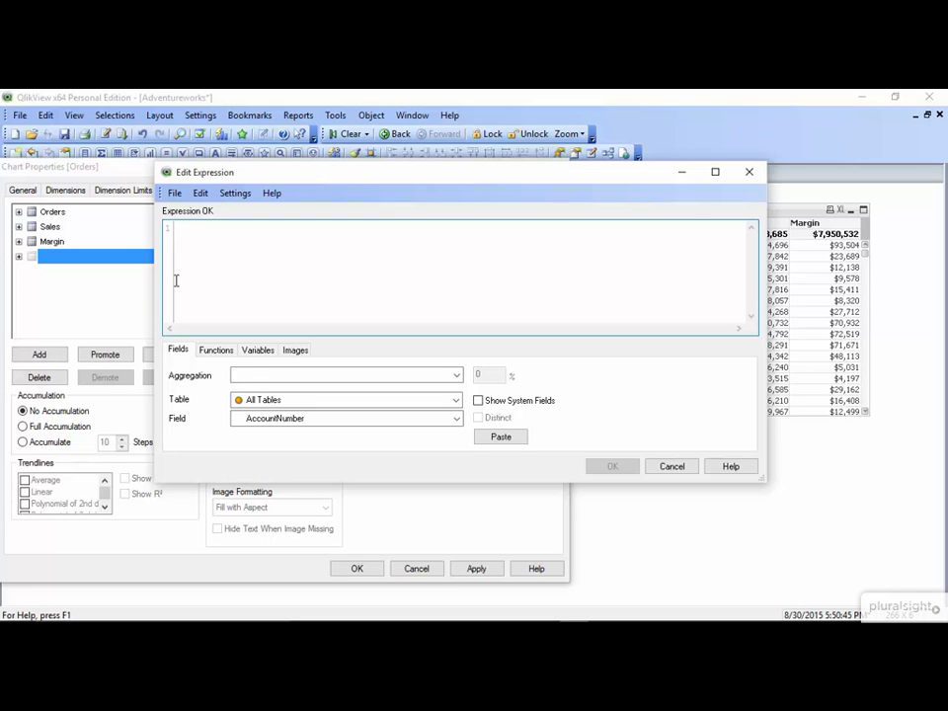
pyautogui.write('[Mar')
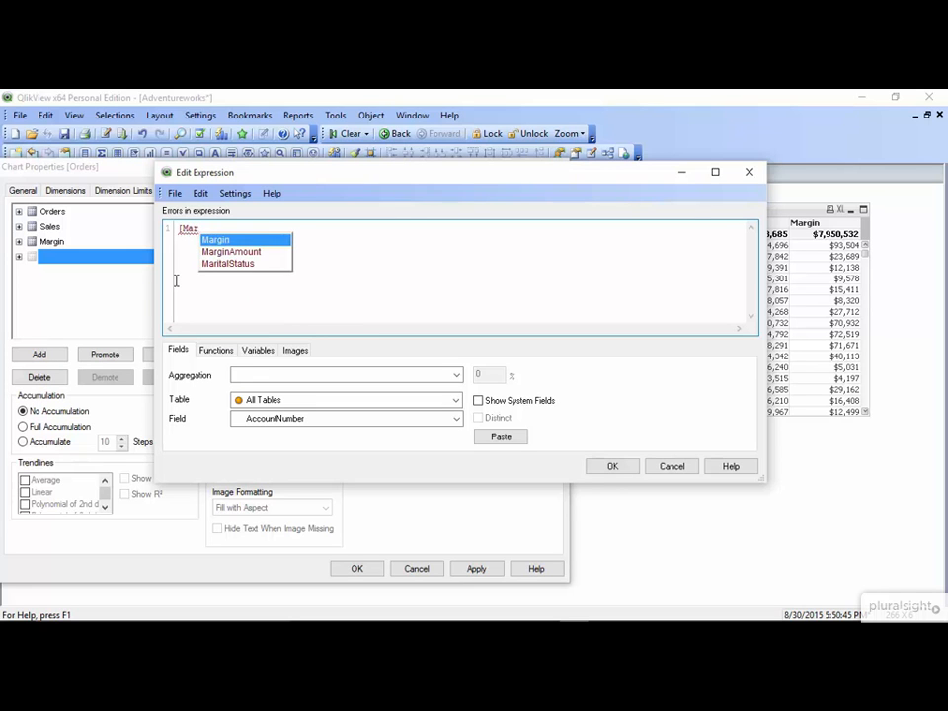
pyautogui.write('gin]')
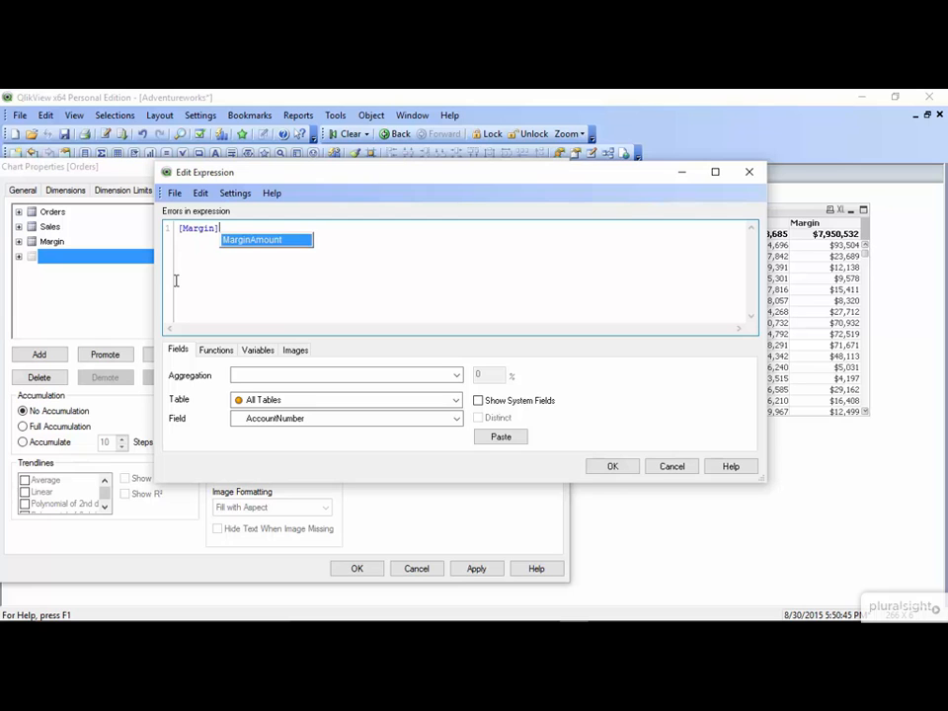
pyautogui.press('Escape')
pyautogui.write('/')
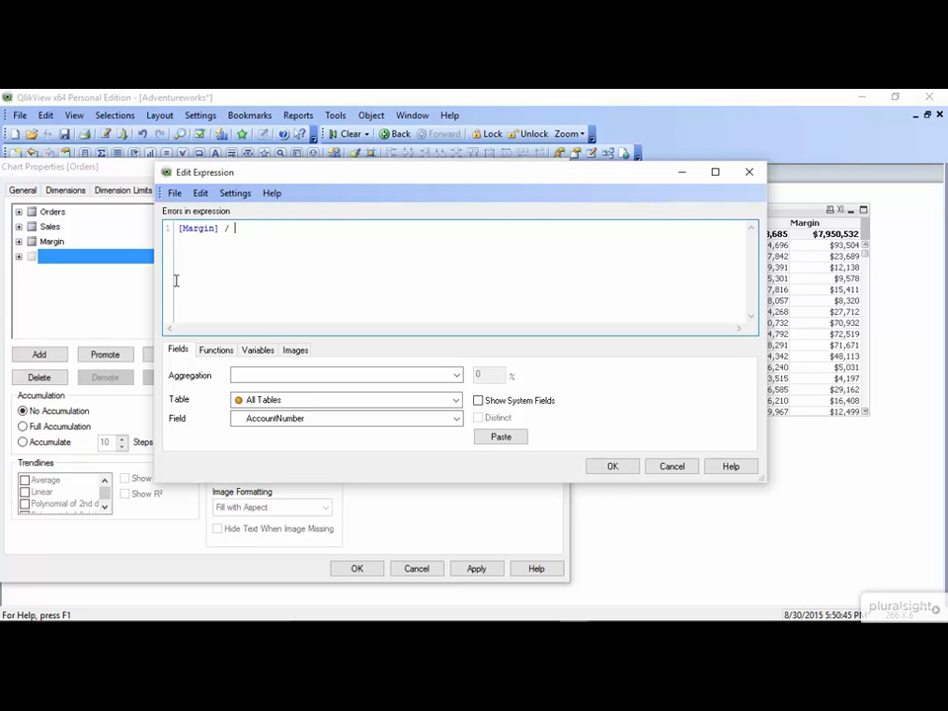
pyautogui.write('[Sales]')
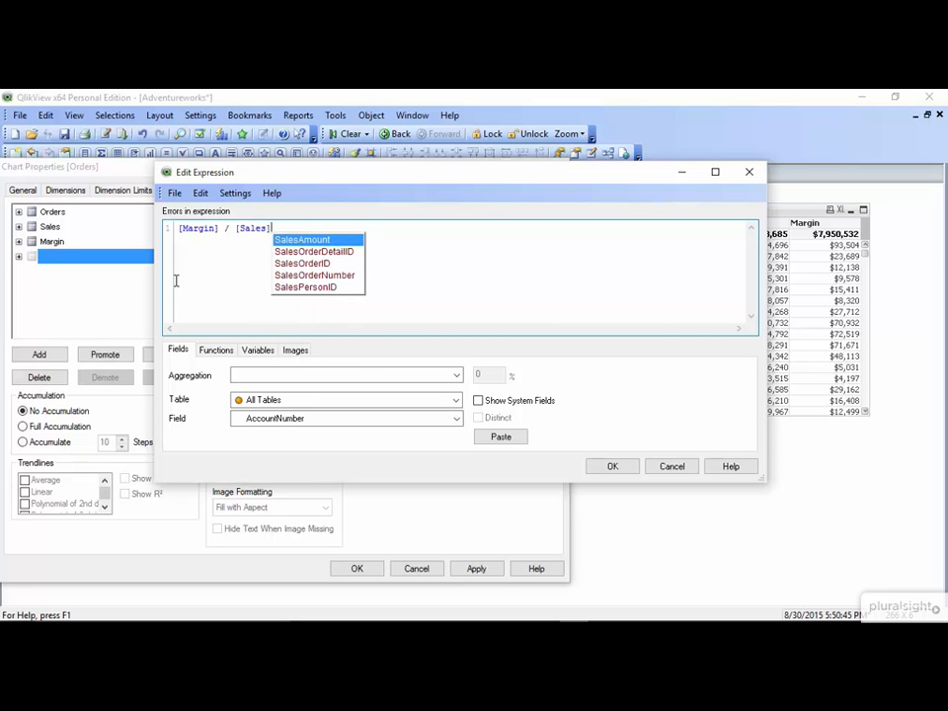
pyautogui.click(612, 469)
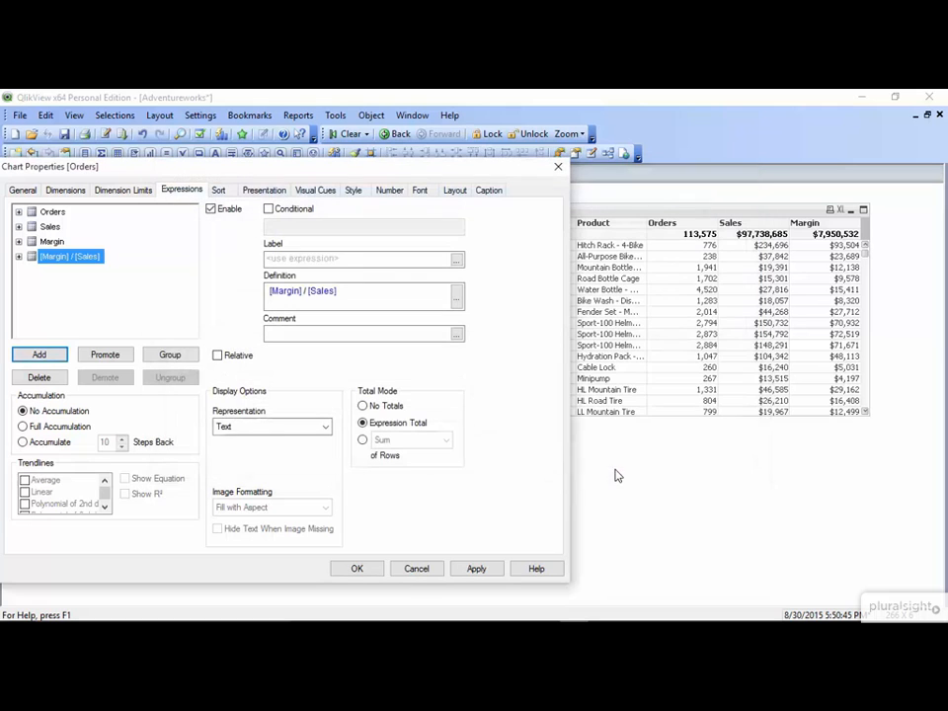
# - Label the [Margin] / [Sales] expression Margin %
pyautogui.click(347, 259)
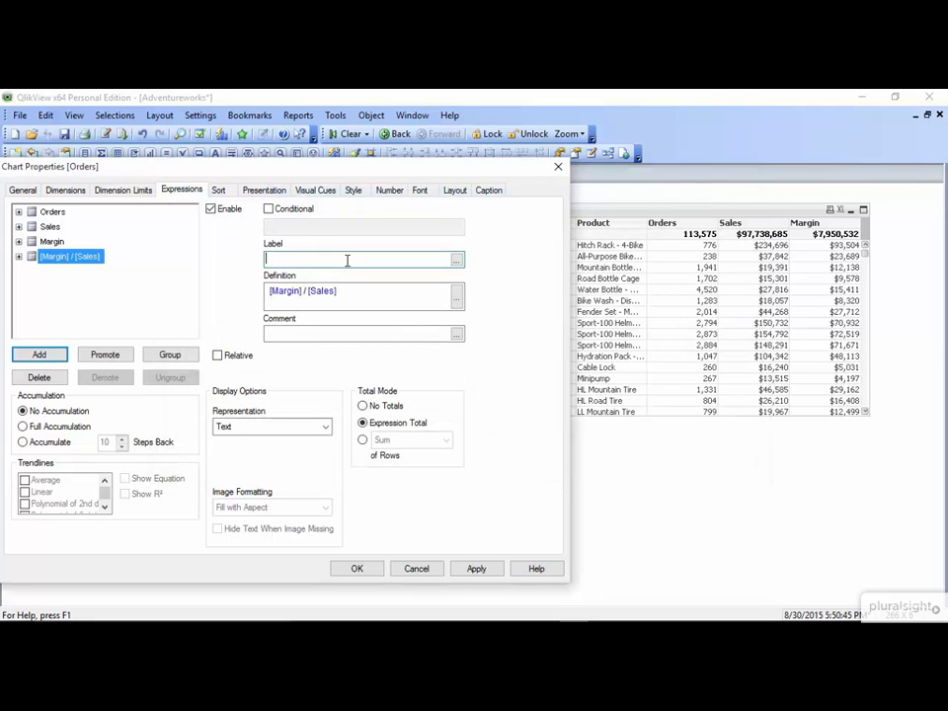
pyautogui.write('Margin')
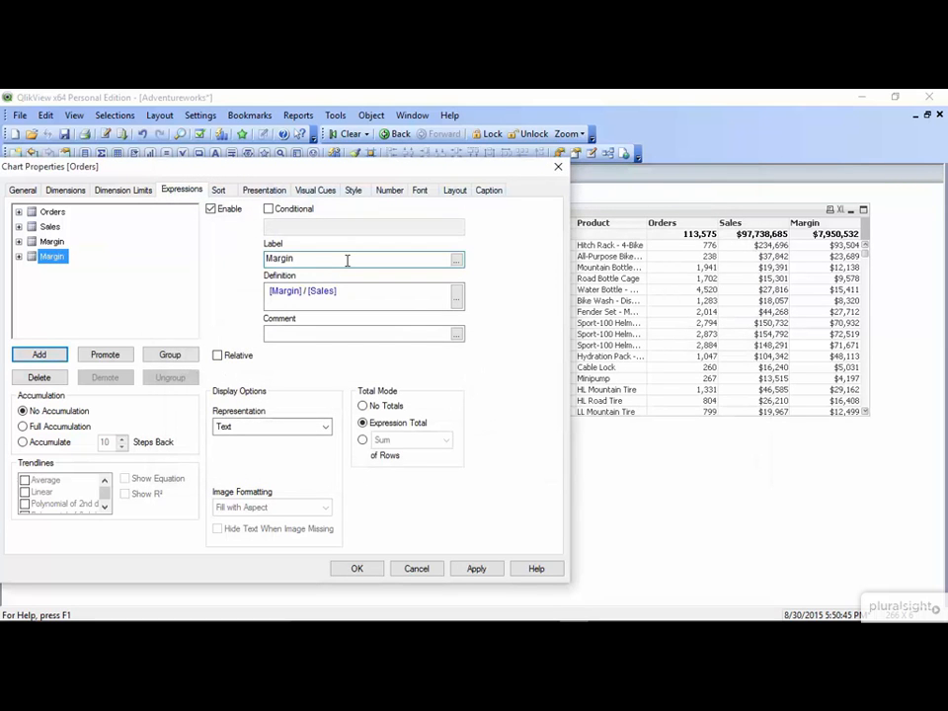
pyautogui.write(' %')
# - Set the Margin % number format to Integer shown in percent, and accept the chart properties
pyautogui.click(394, 192)
pyautogui.click(55, 258)
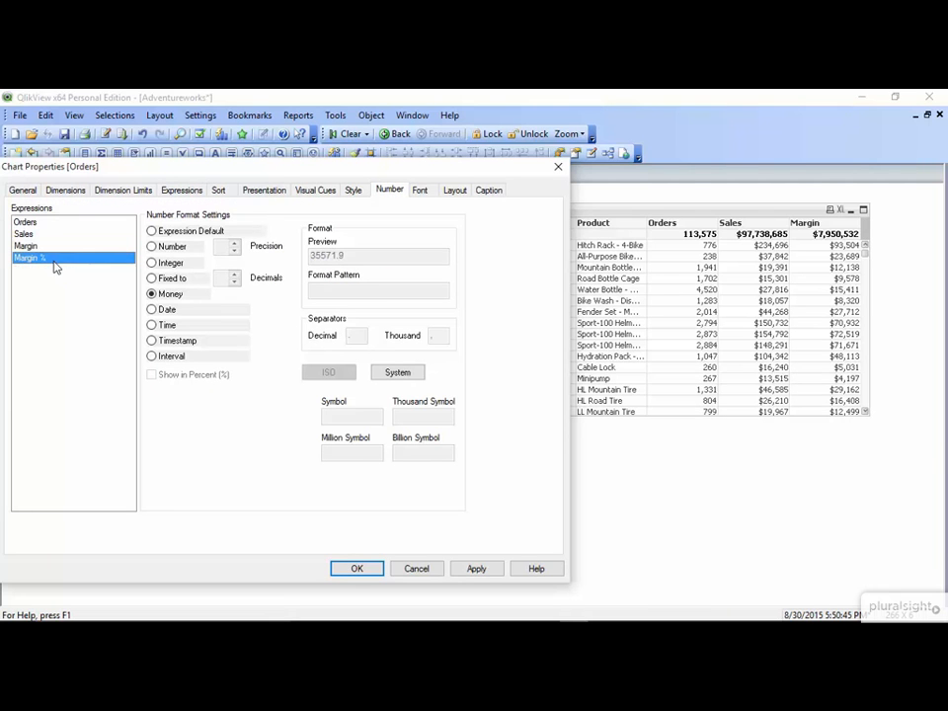
pyautogui.click(153, 263)
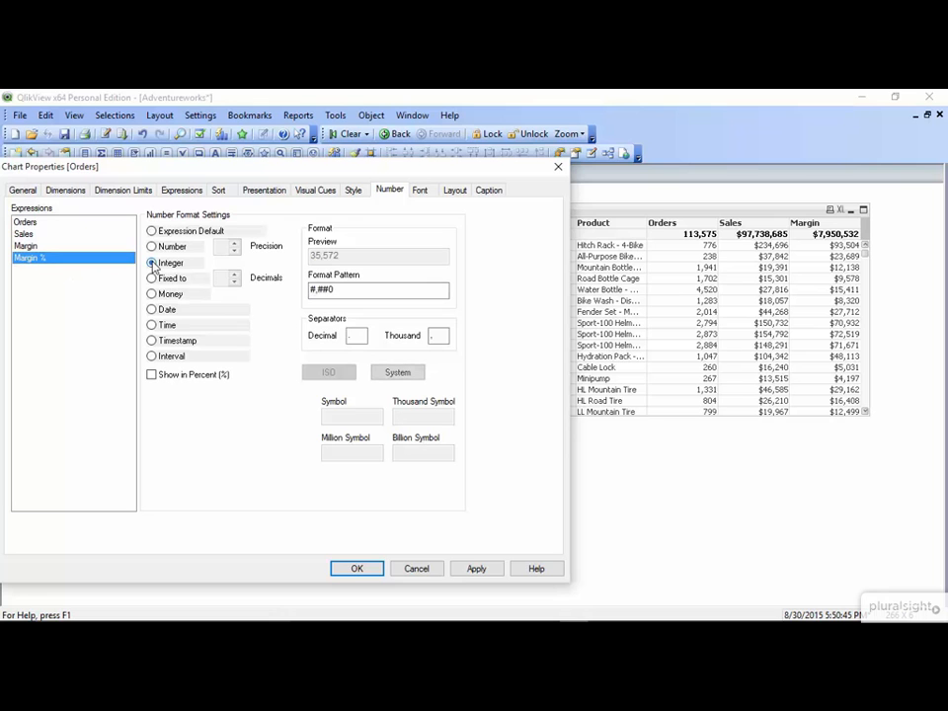
pyautogui.click(152, 375)
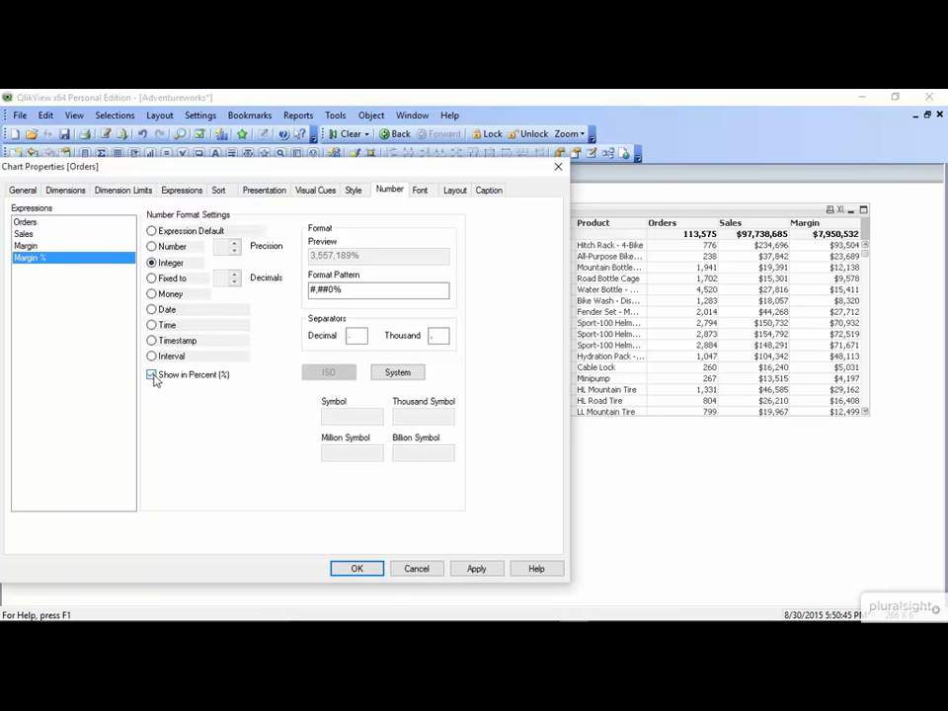
pyautogui.click(357, 570)
# - Widen the straight table by extending its left edge, and sort the rows by Margin % in ascending order
pyautogui.moveTo(431, 354); pyautogui.dragTo(365, 347)
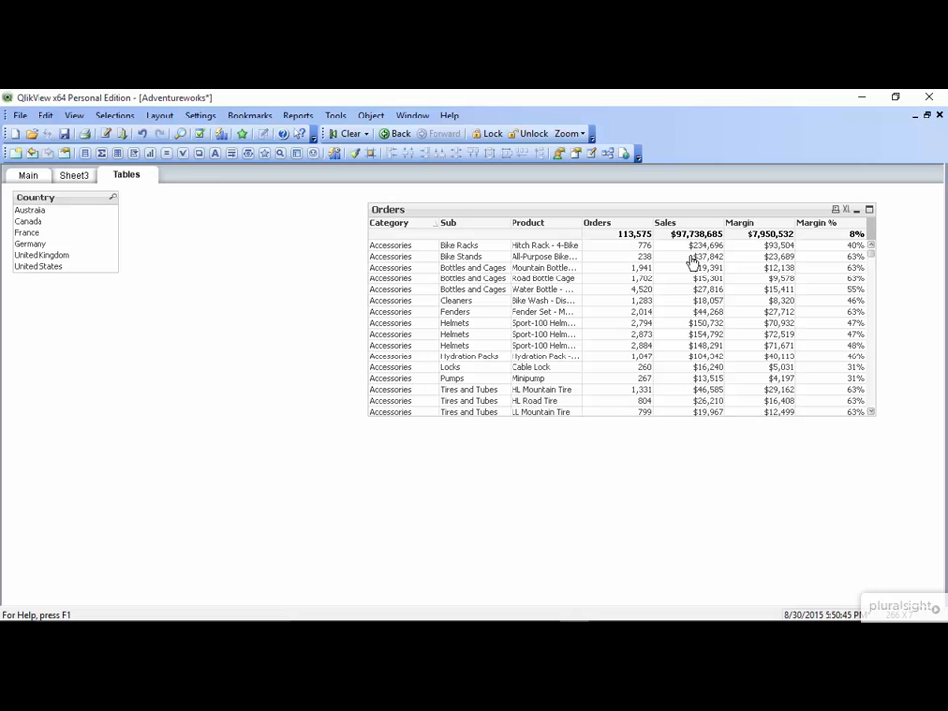
pyautogui.click(835, 226)
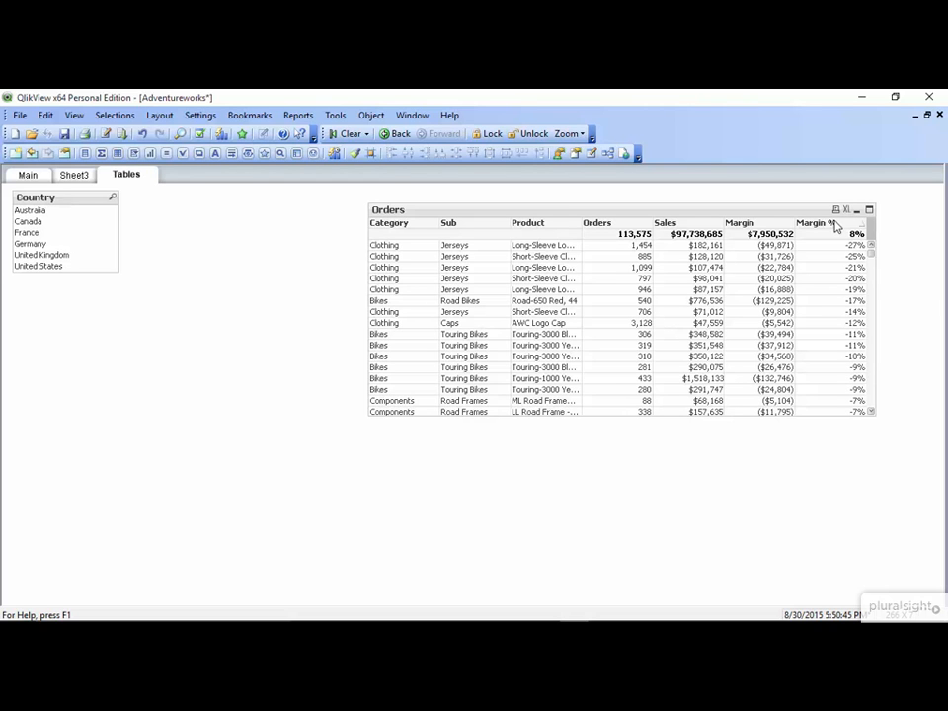
# - Give the Margin % expression the text color formula If([Margin %] <.2, Red()), apply it, and move the properties dialog off the table
pyautogui.rightClick(654, 296)
pyautogui.click(675, 305)
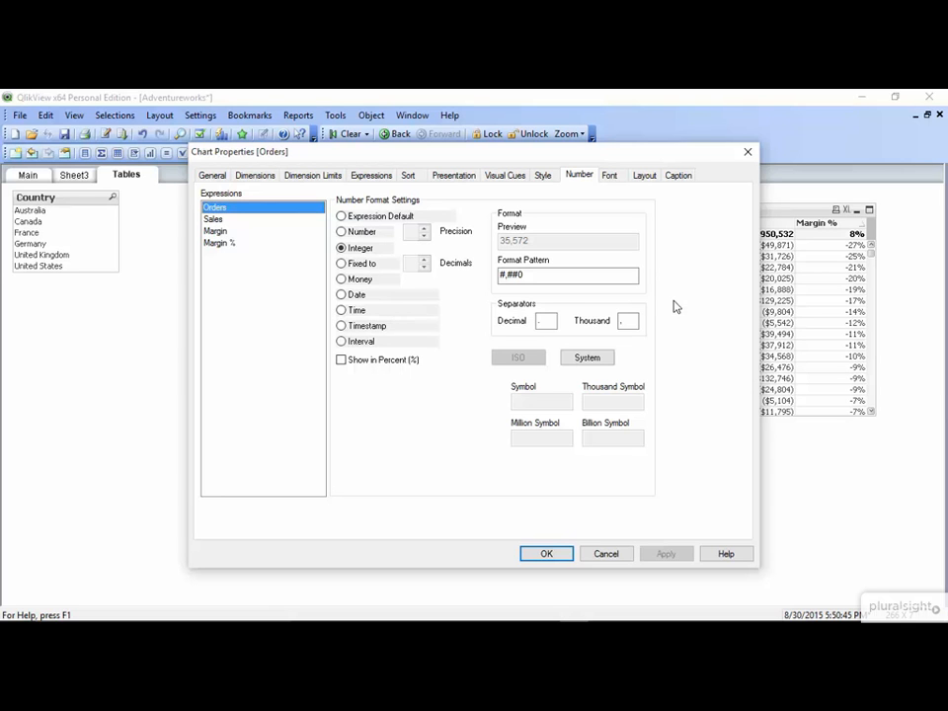
pyautogui.click(370, 176)
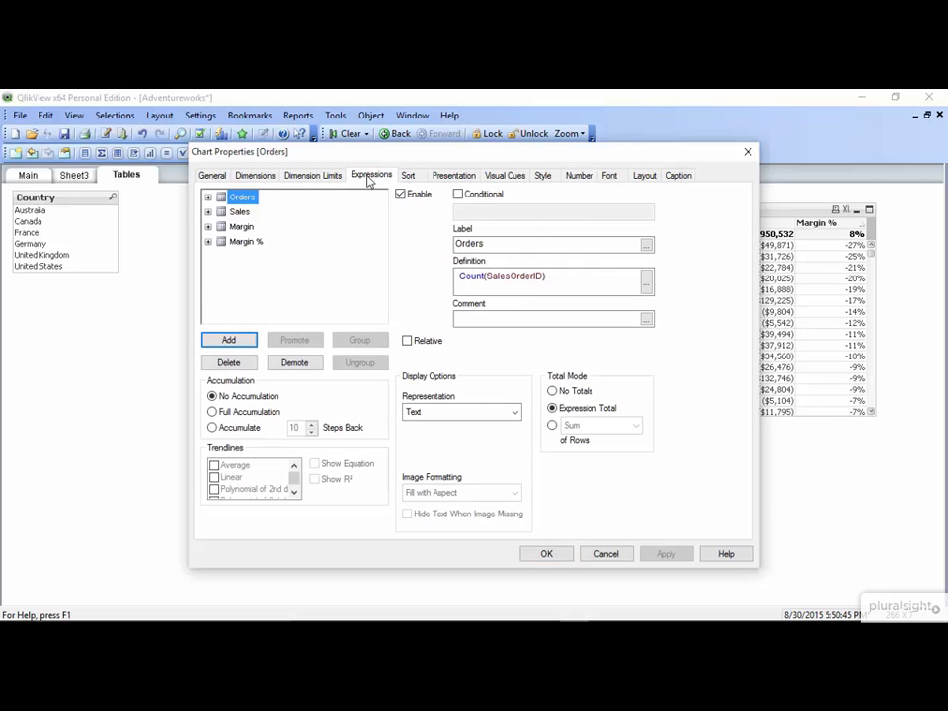
pyautogui.click(208, 242)
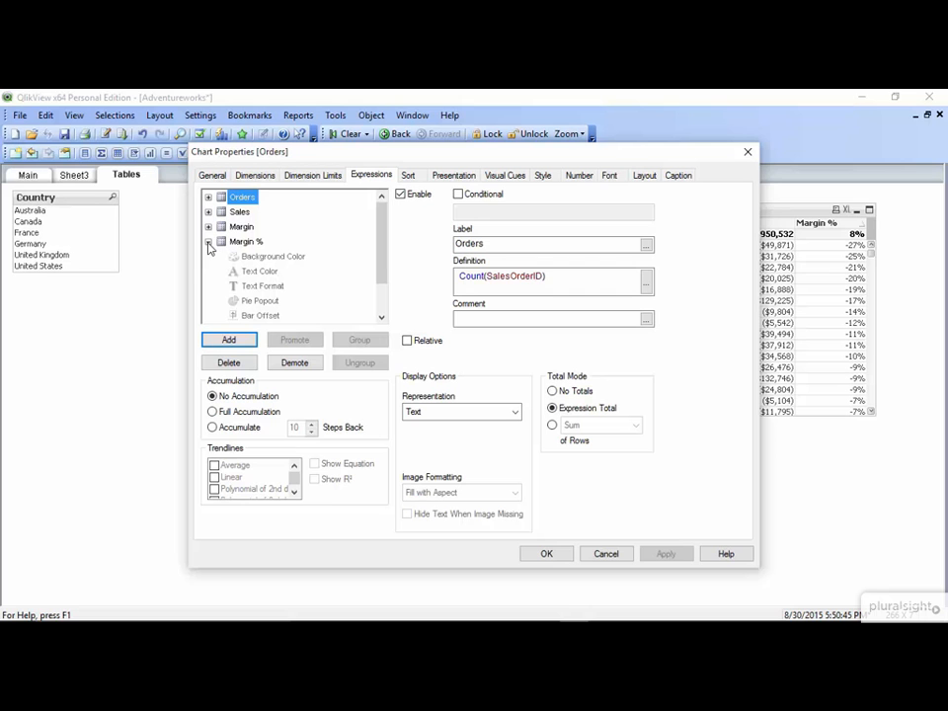
pyautogui.click(258, 270)
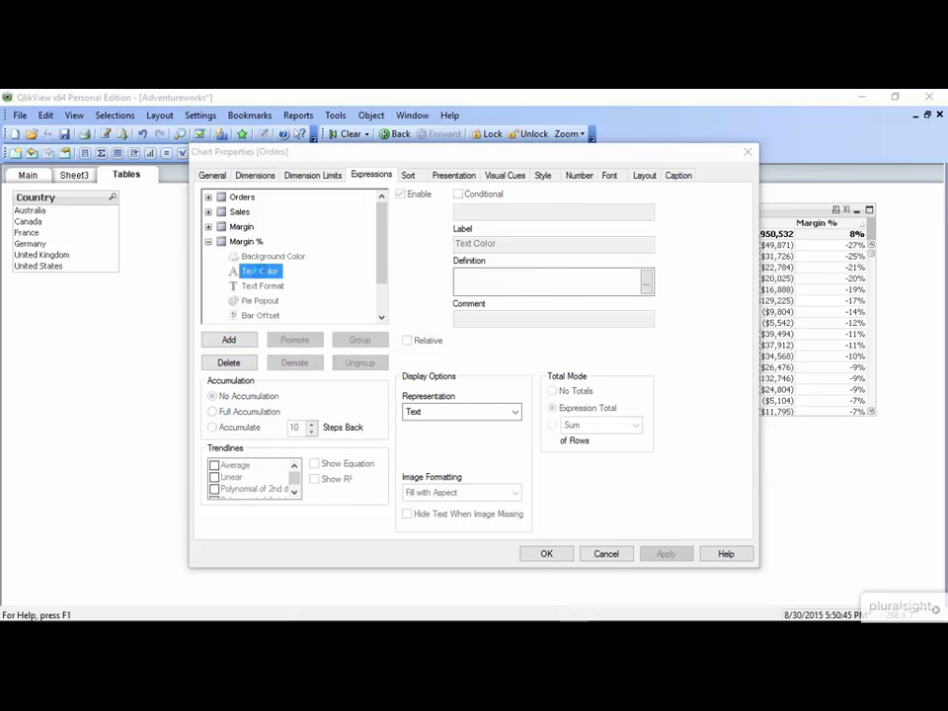
pyautogui.doubleClick(259, 270)
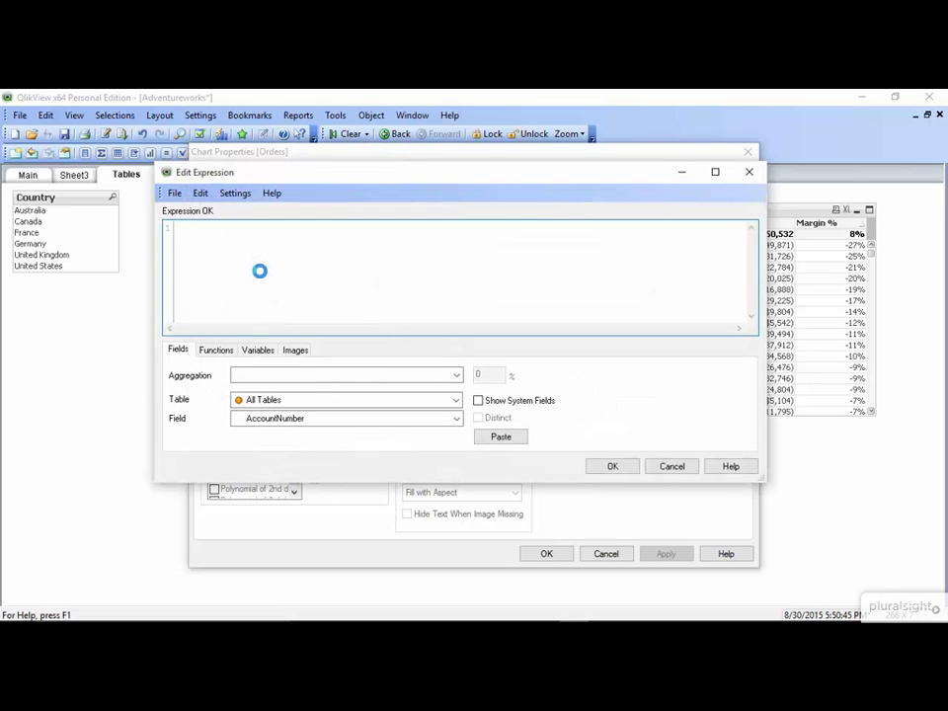
pyautogui.write('If')
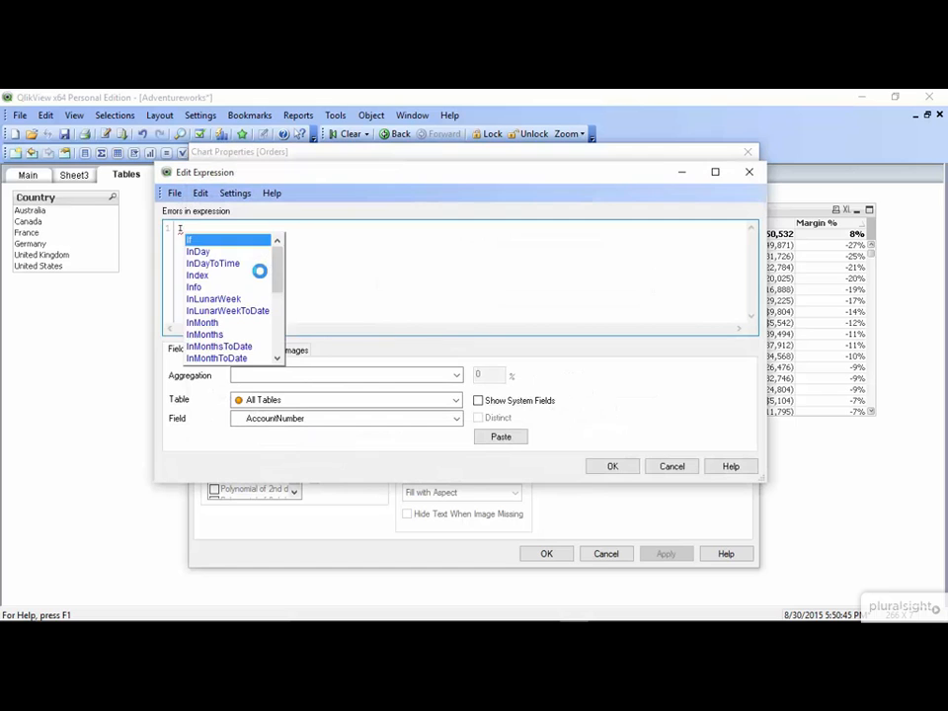
pyautogui.write('(')
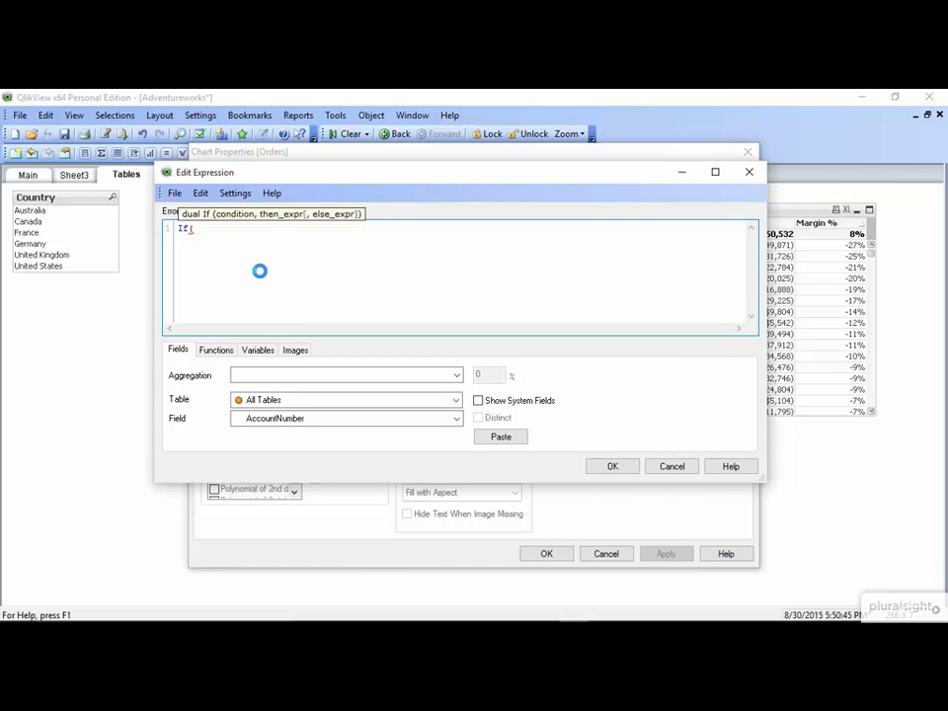
pyautogui.write('[')
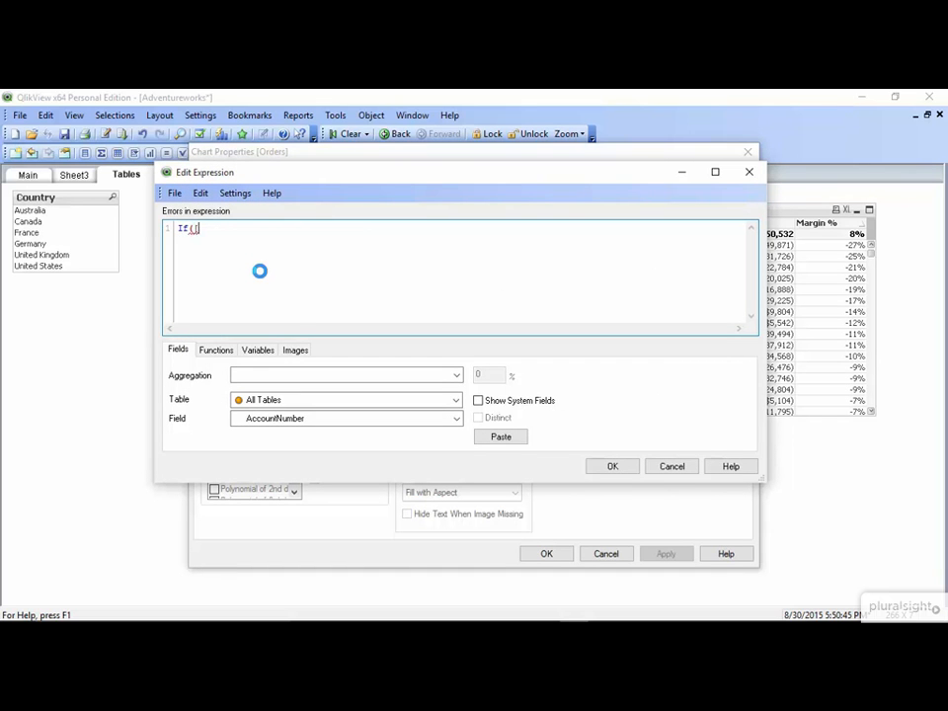
pyautogui.write('Ma')
pyautogui.press('Down')
pyautogui.press('Return')
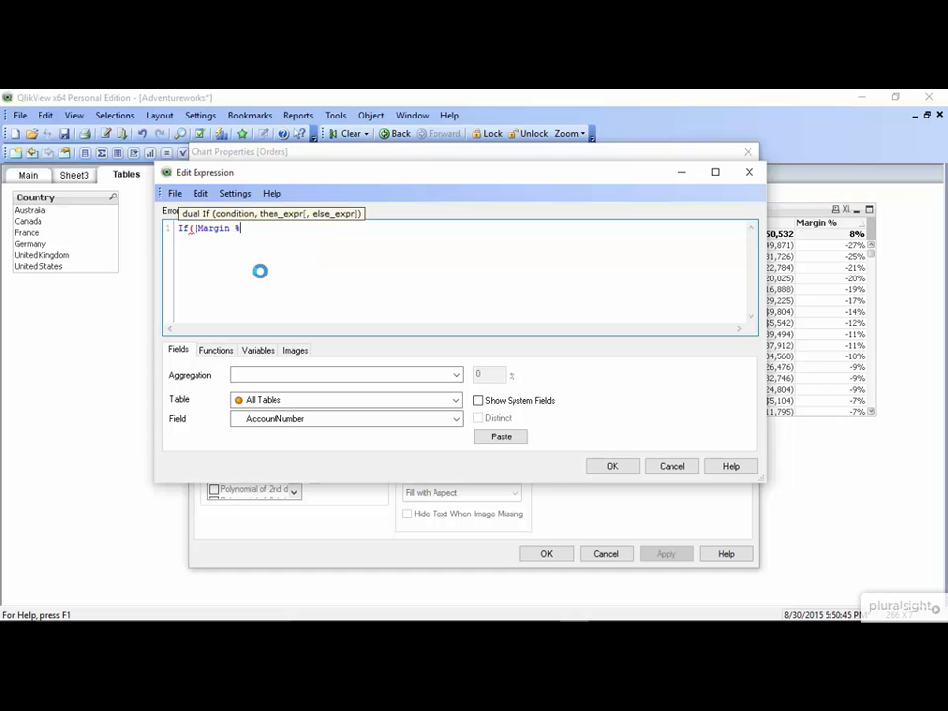
pyautogui.write(']')
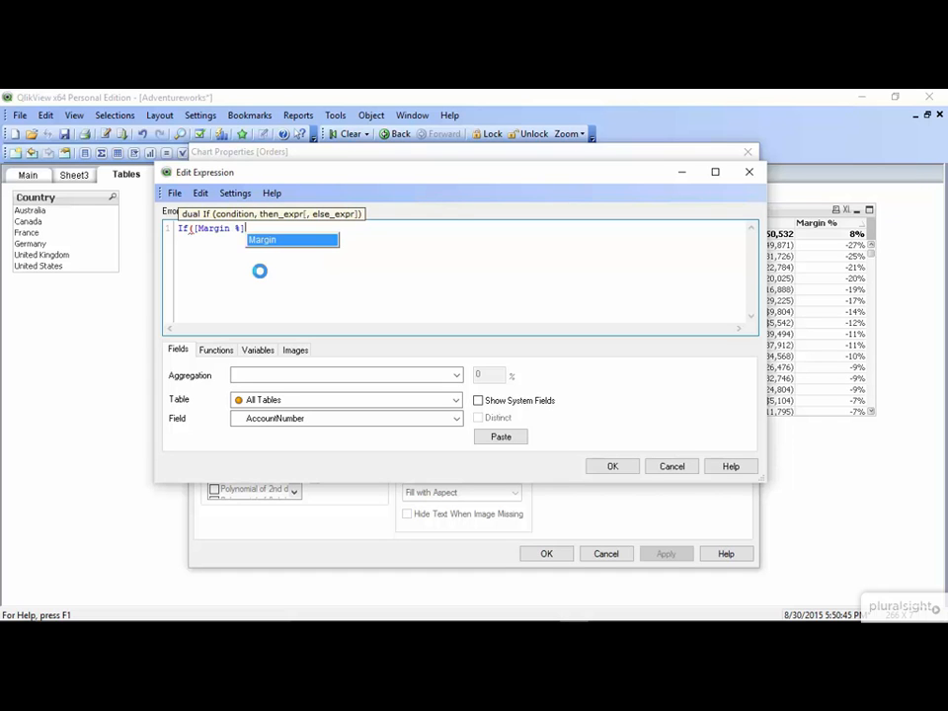
pyautogui.press('Escape')
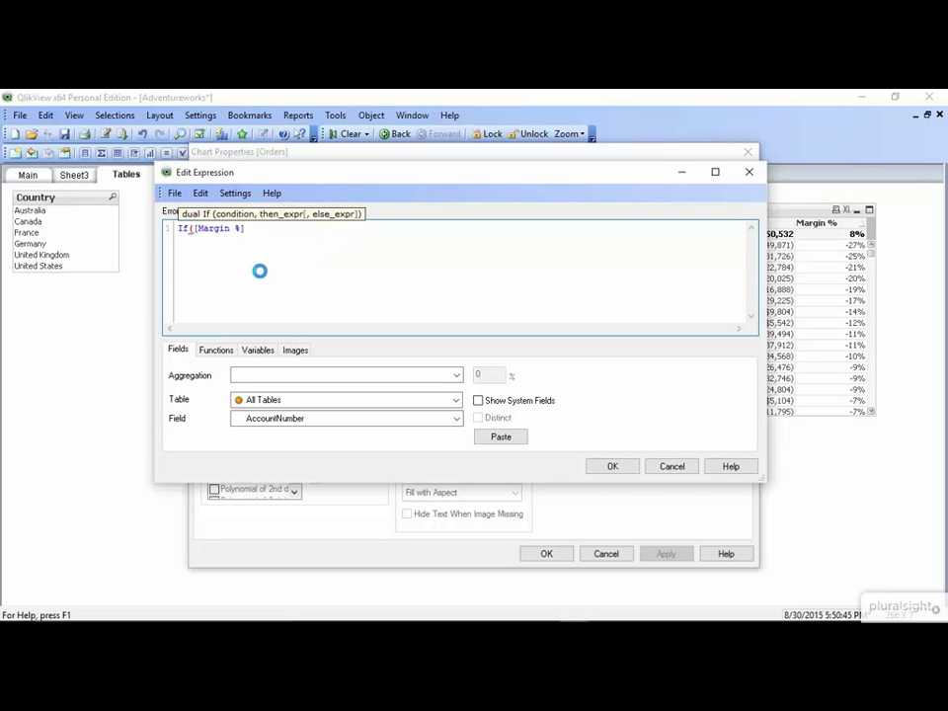
pyautogui.write('<')
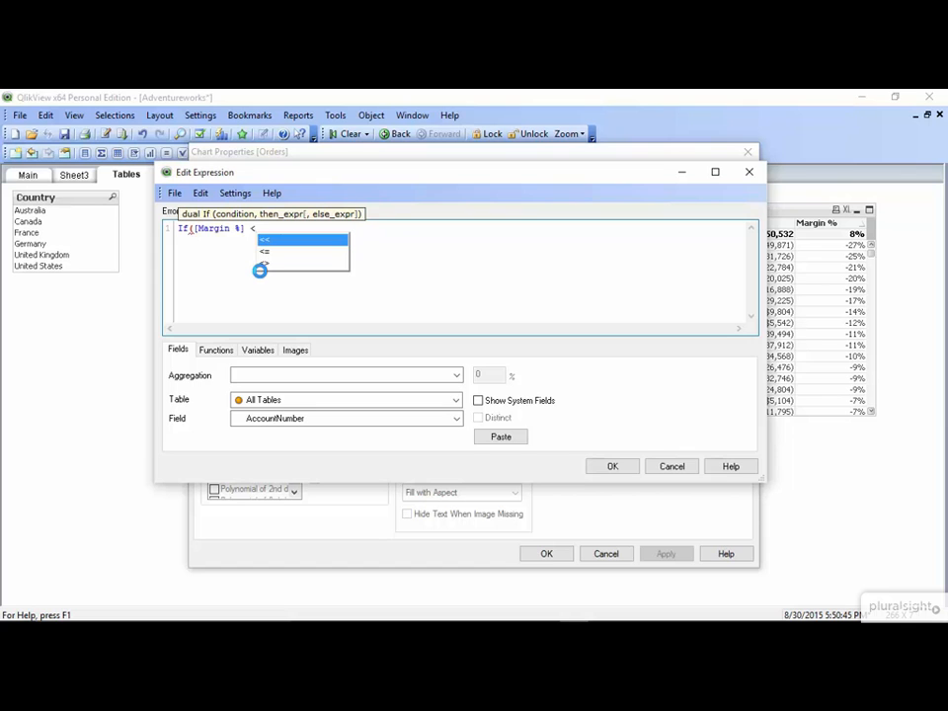
pyautogui.write('.2, Re')
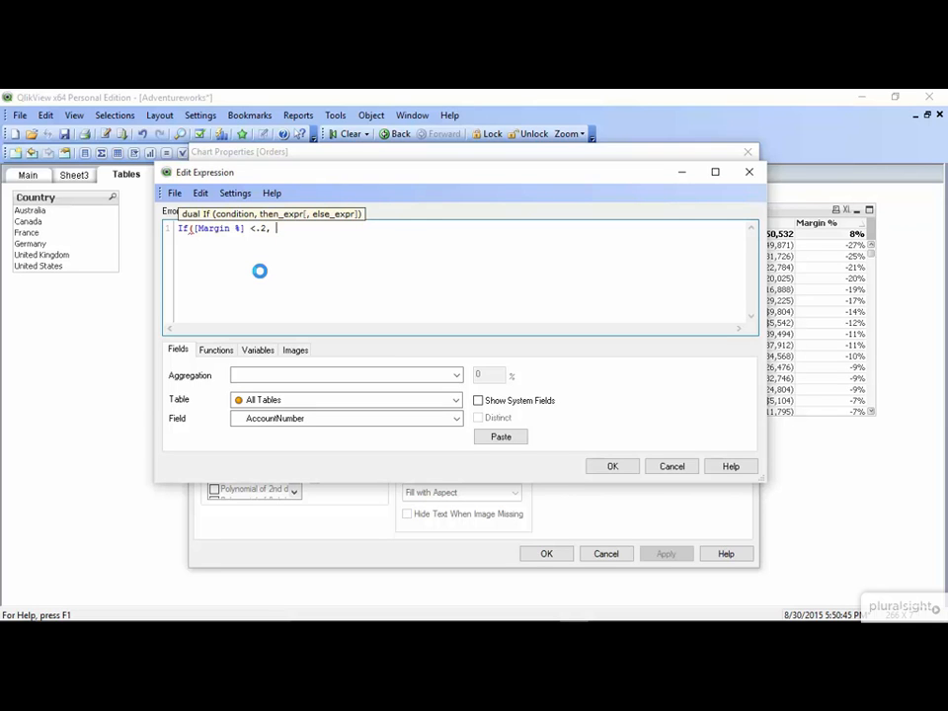
pyautogui.write('d())')
pyautogui.click(614, 466)
pyautogui.click(668, 555)
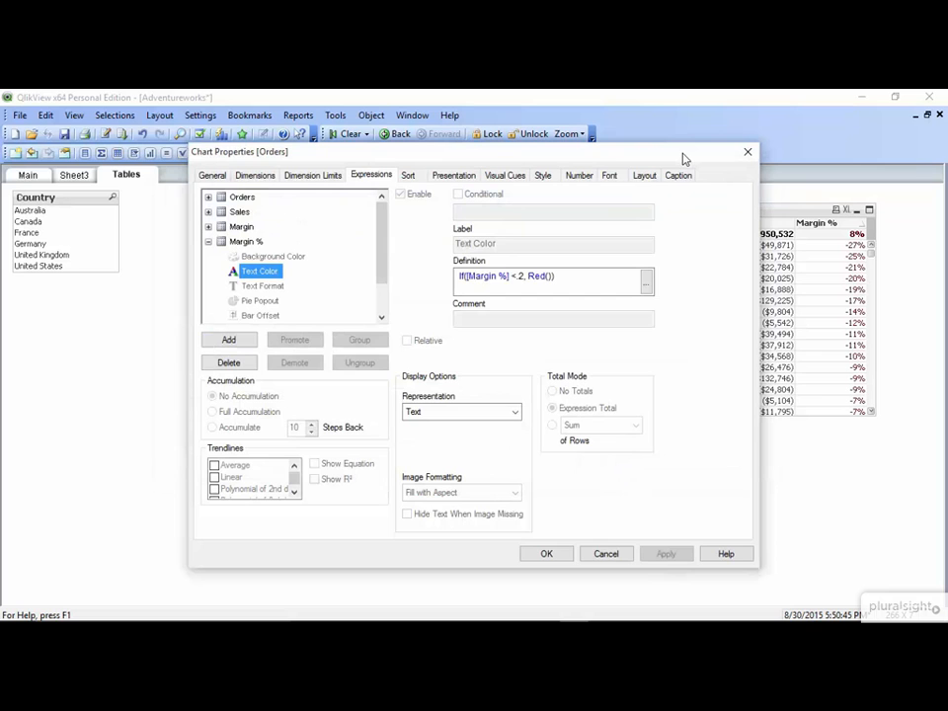
pyautogui.moveTo(673, 159); pyautogui.dragTo(546, 158)
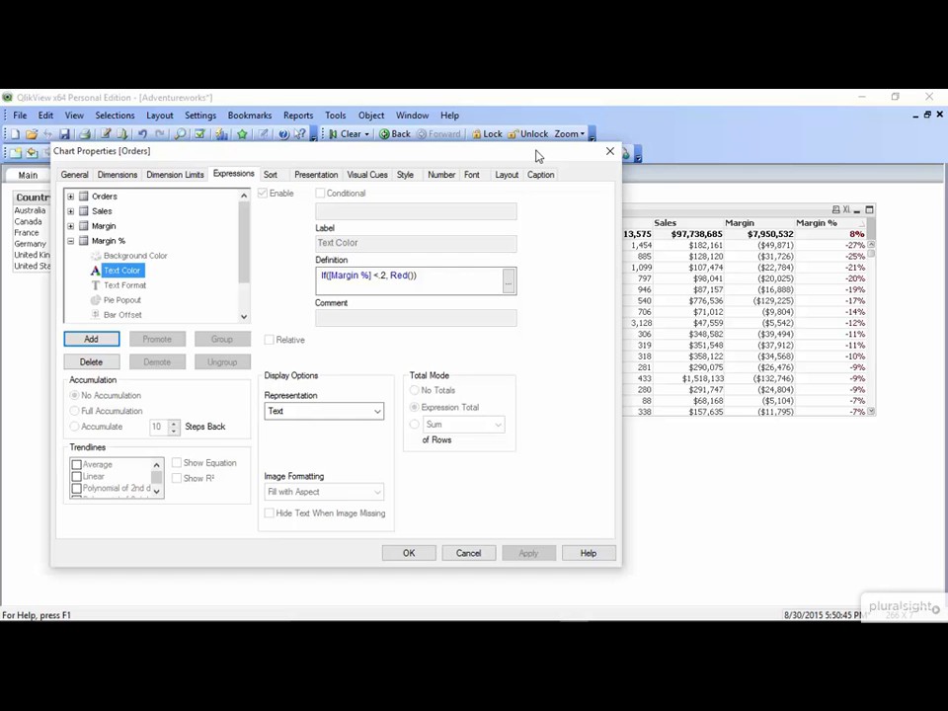
# - Give the Margin % expression the text format formula If([Margin %] < 0, '<b>') and accept the chart properties
pyautogui.doubleClick(126, 285)
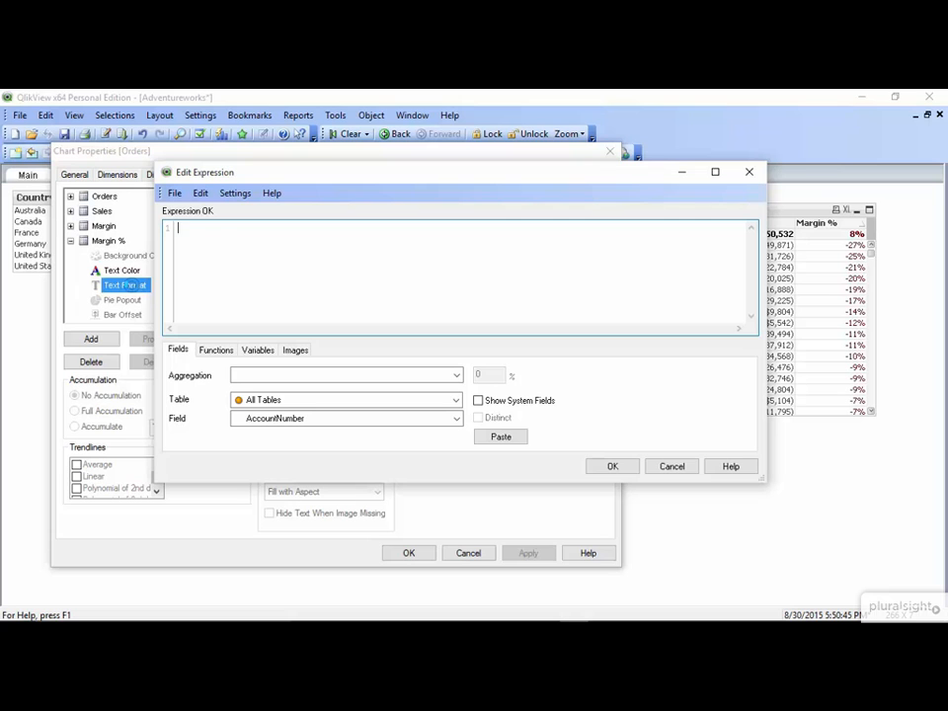
pyautogui.write('If(')
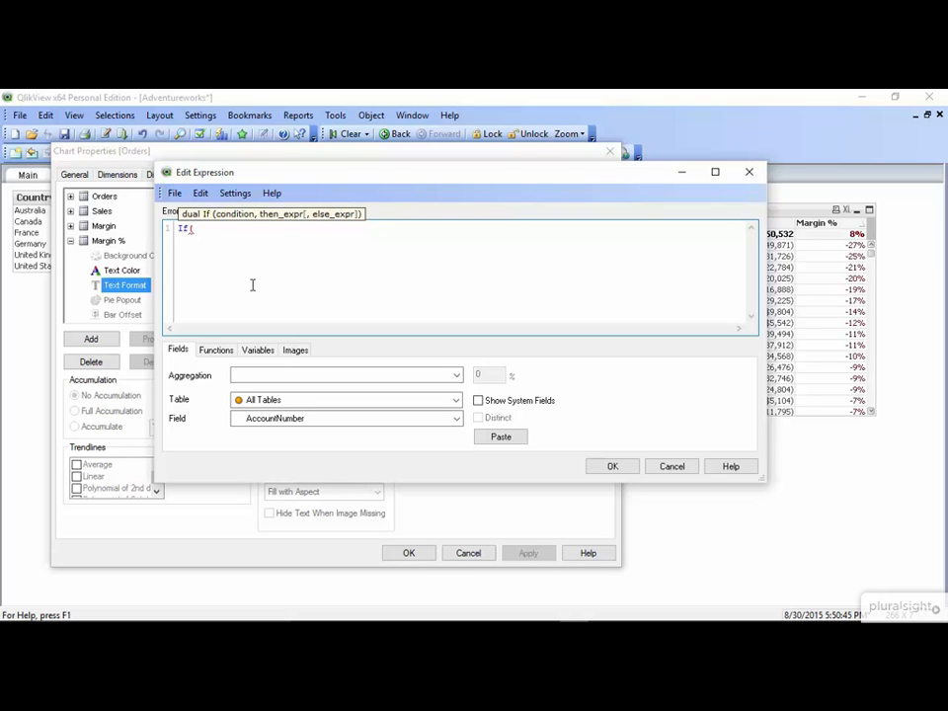
pyautogui.write('[ma')
pyautogui.press('Down')
pyautogui.press('Down')
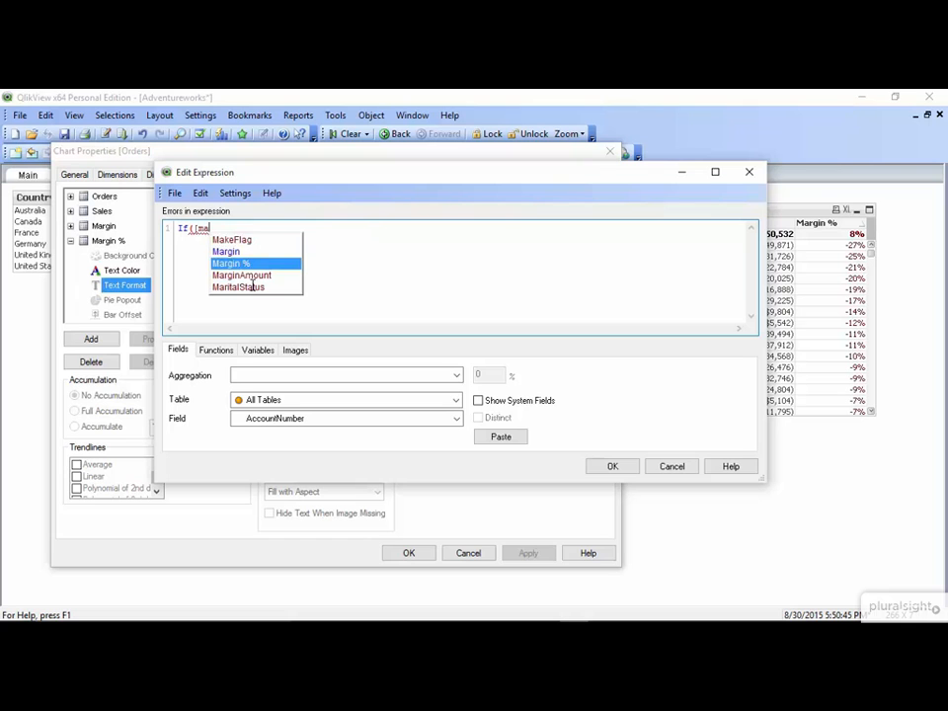
pyautogui.press('Return')
pyautogui.write(']')
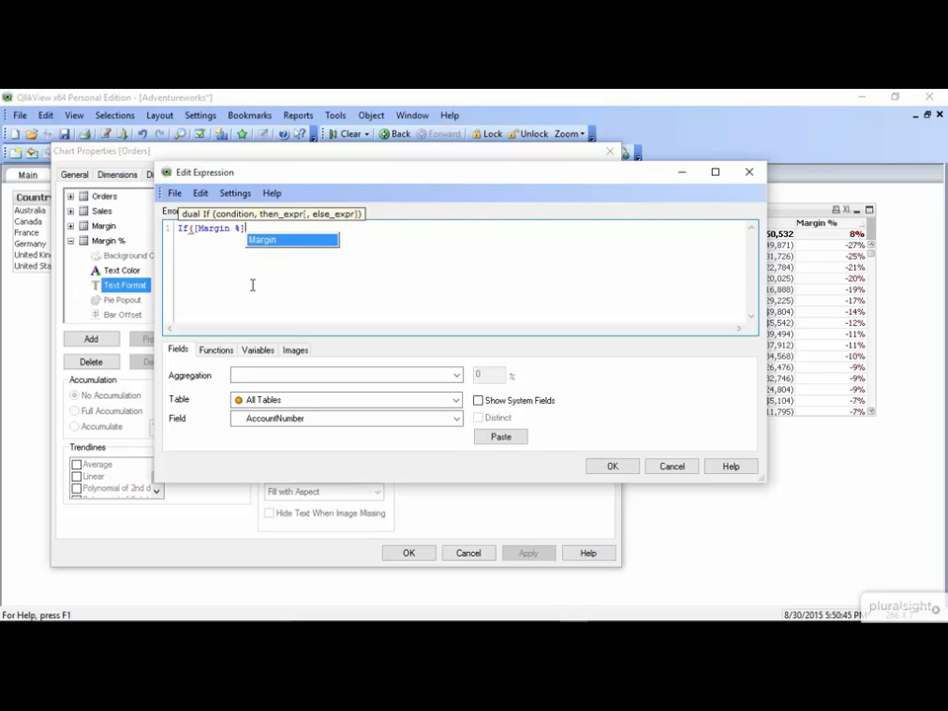
pyautogui.write(' <')
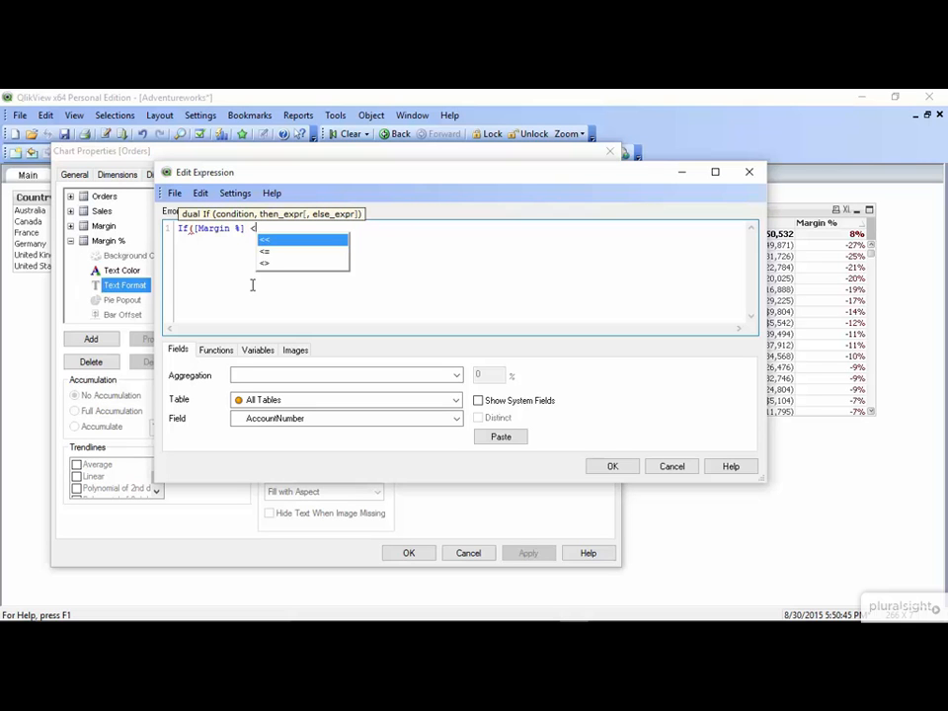
pyautogui.write(' 0,')
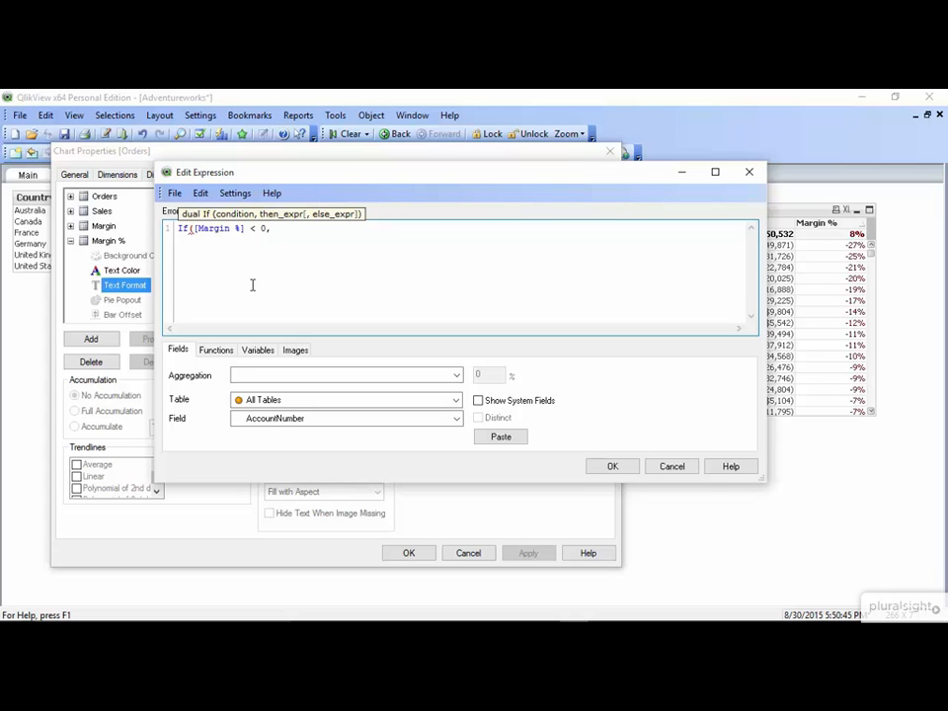
pyautogui.write(" '<b>')")
pyautogui.click(609, 465)
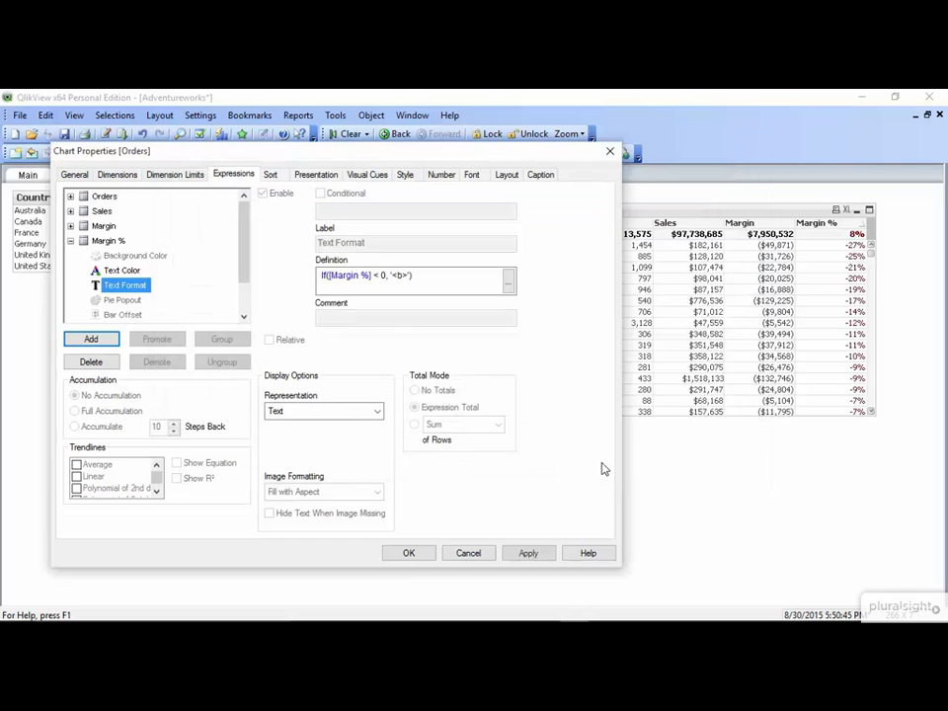
pyautogui.click(412, 559)
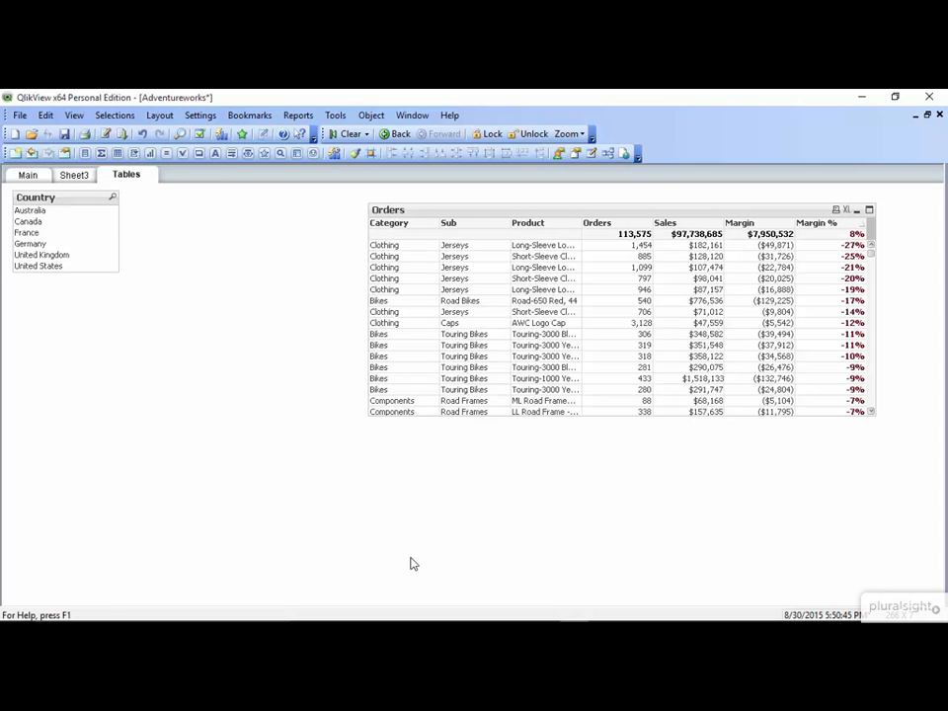
# - Give the Margin % expression the background color formula If([Margin %] < 0, RGB(255,175,175)) and accept the chart properties
pyautogui.scroll(-15, 678, 319)
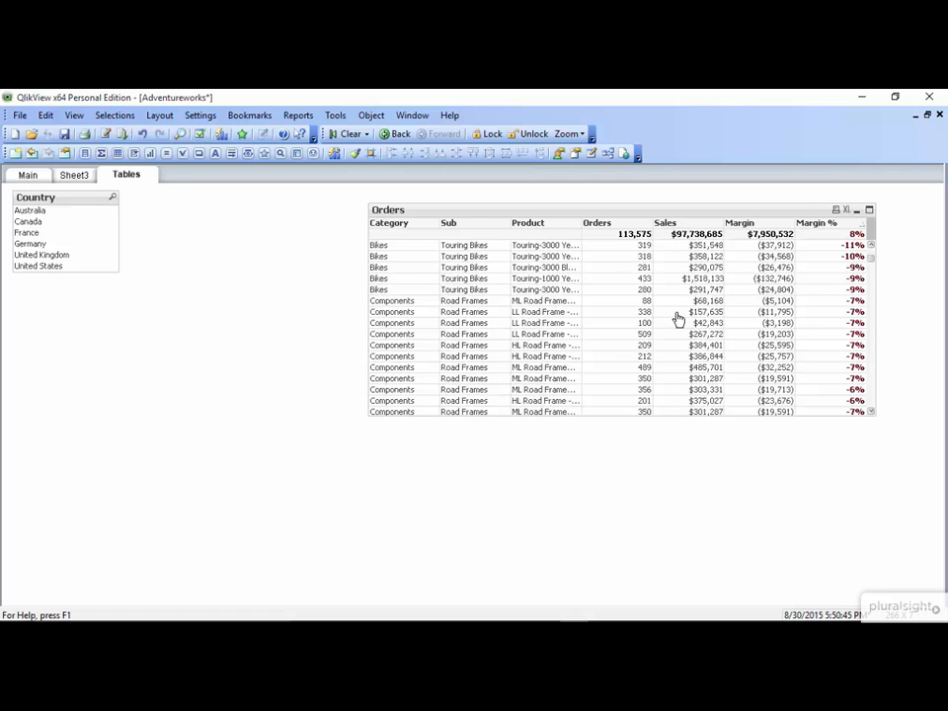
pyautogui.scroll(-10, 679, 319)
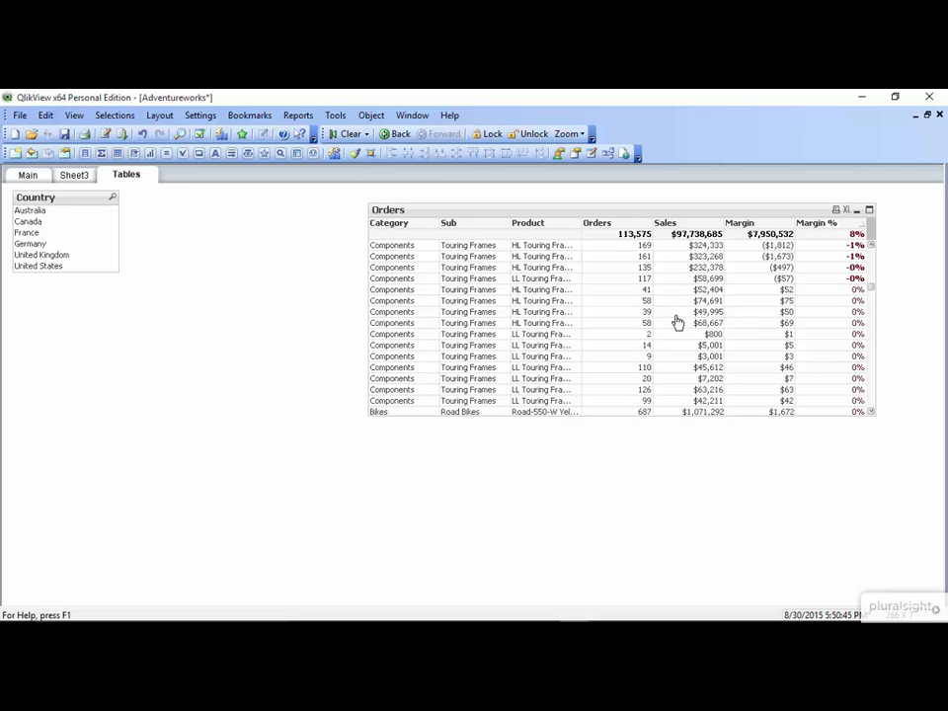
pyautogui.scroll(-15, 678, 322)
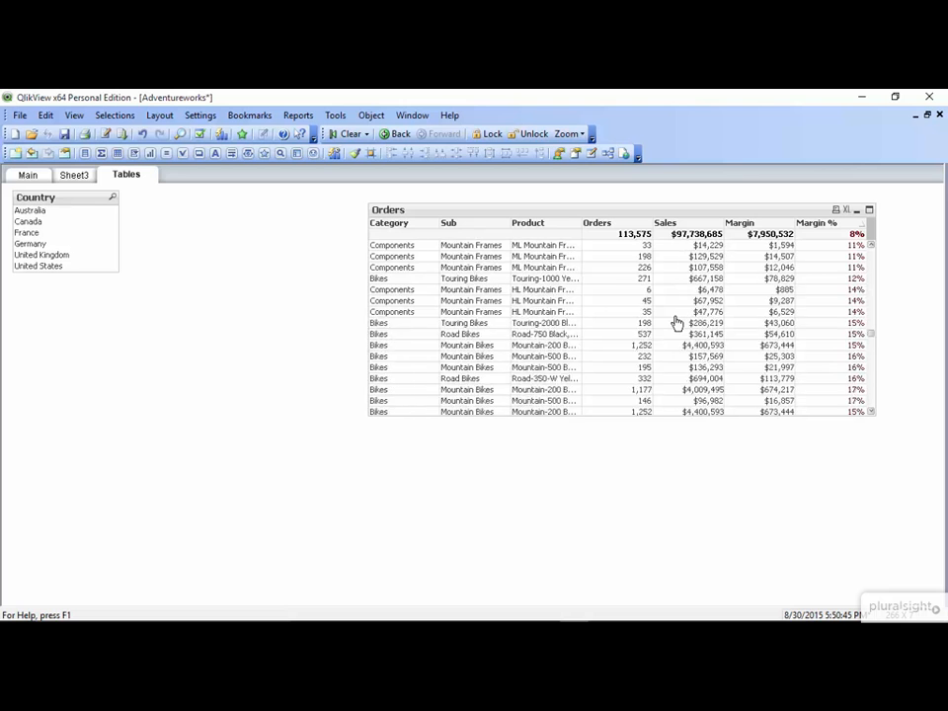
pyautogui.scroll(-5, 678, 323)
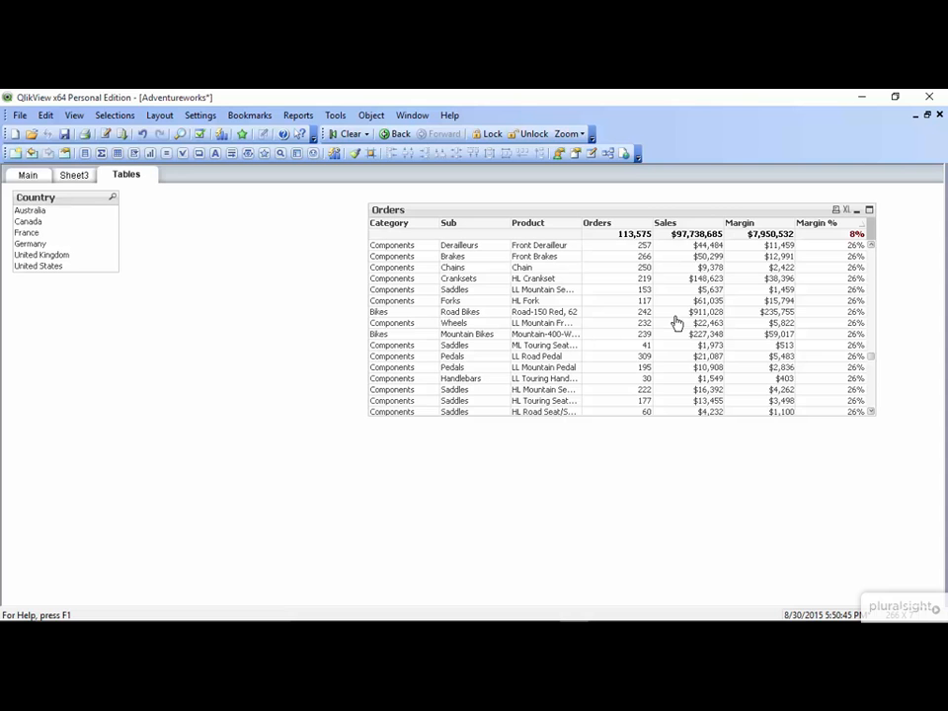
pyautogui.rightClick(678, 322)
pyautogui.click(686, 327)
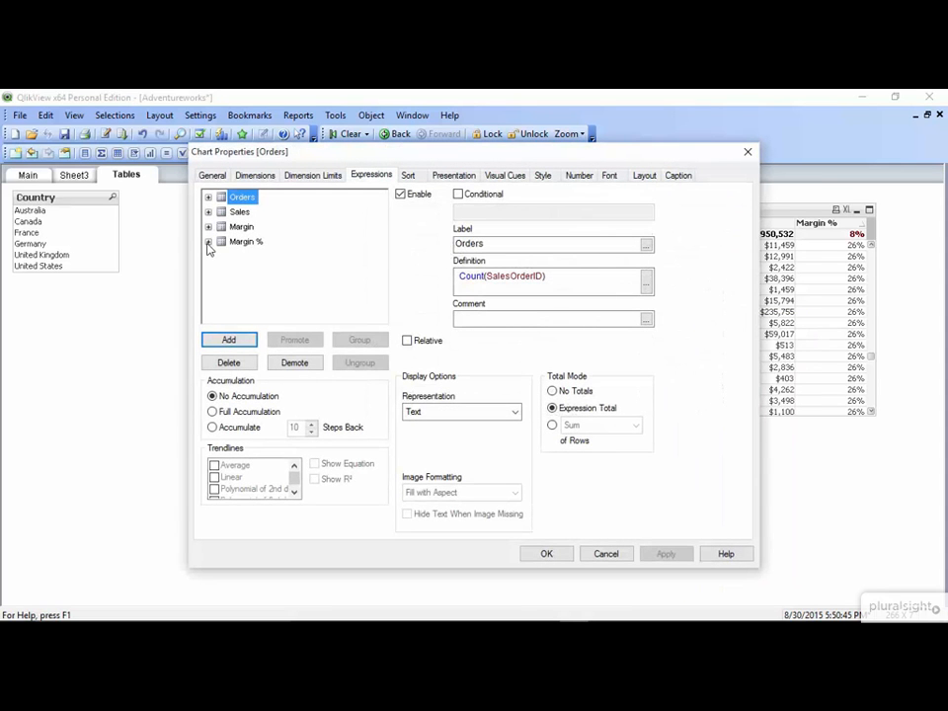
pyautogui.click(209, 242)
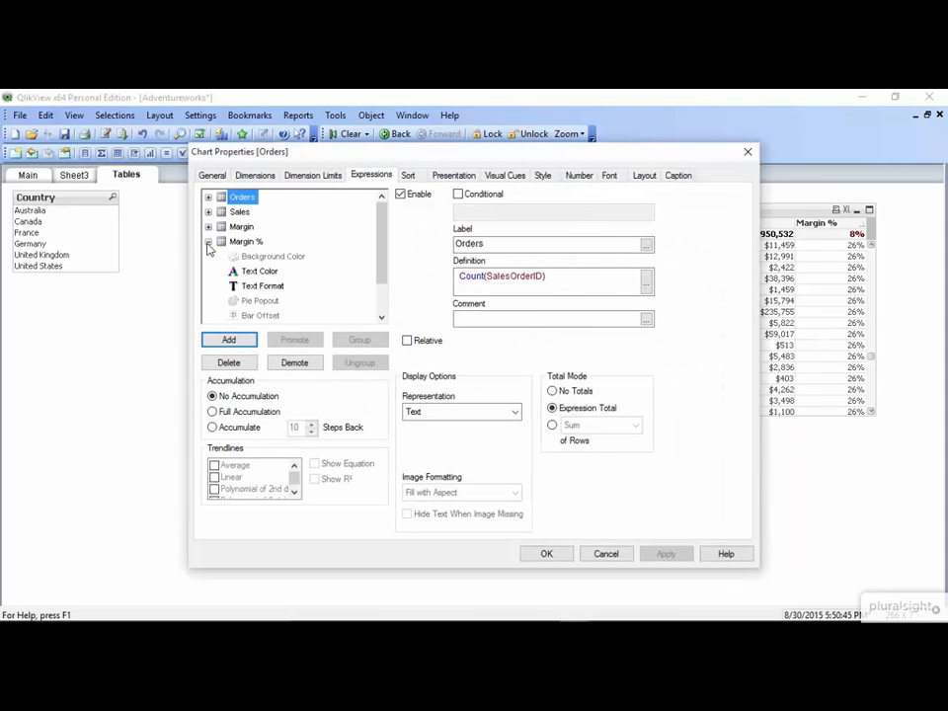
pyautogui.doubleClick(281, 257)
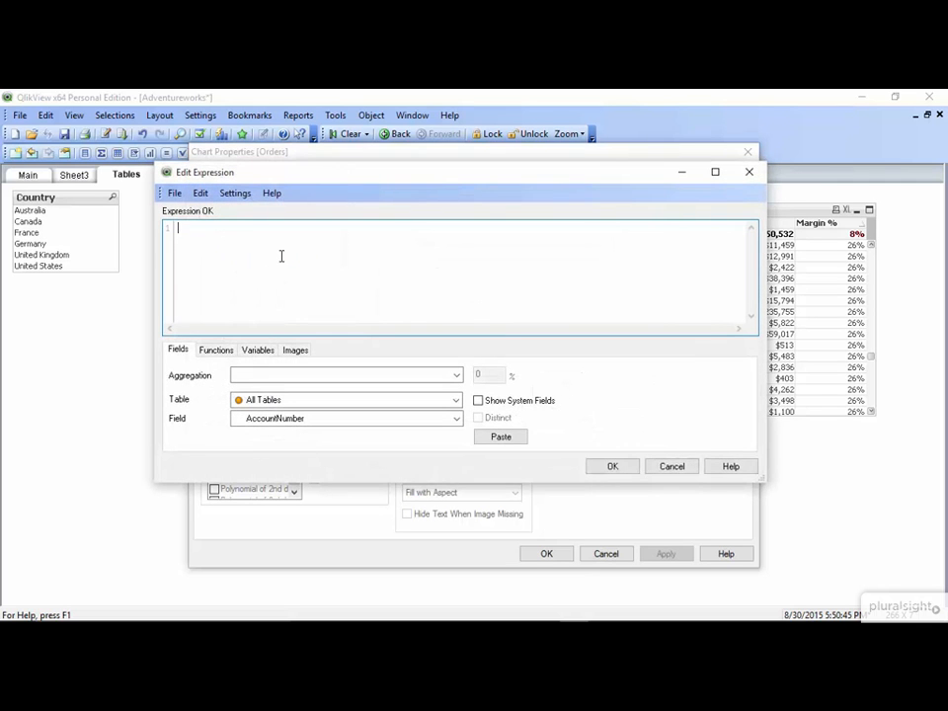
pyautogui.write('If')
pyautogui.write('((')
pyautogui.write('ma')
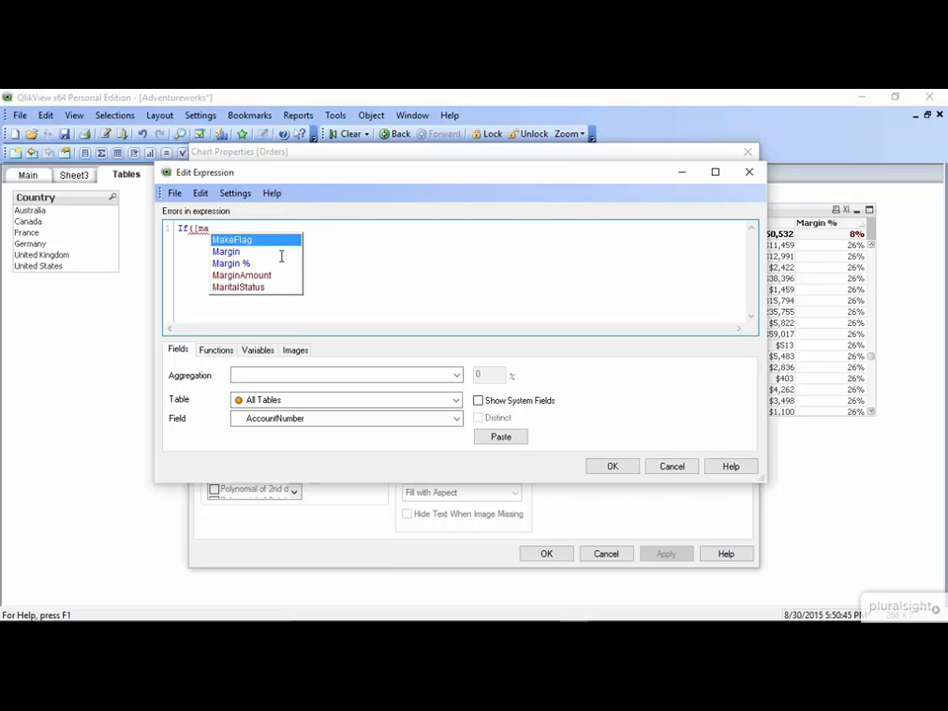
pyautogui.press('Down')
pyautogui.press('Down')
pyautogui.press('Return')
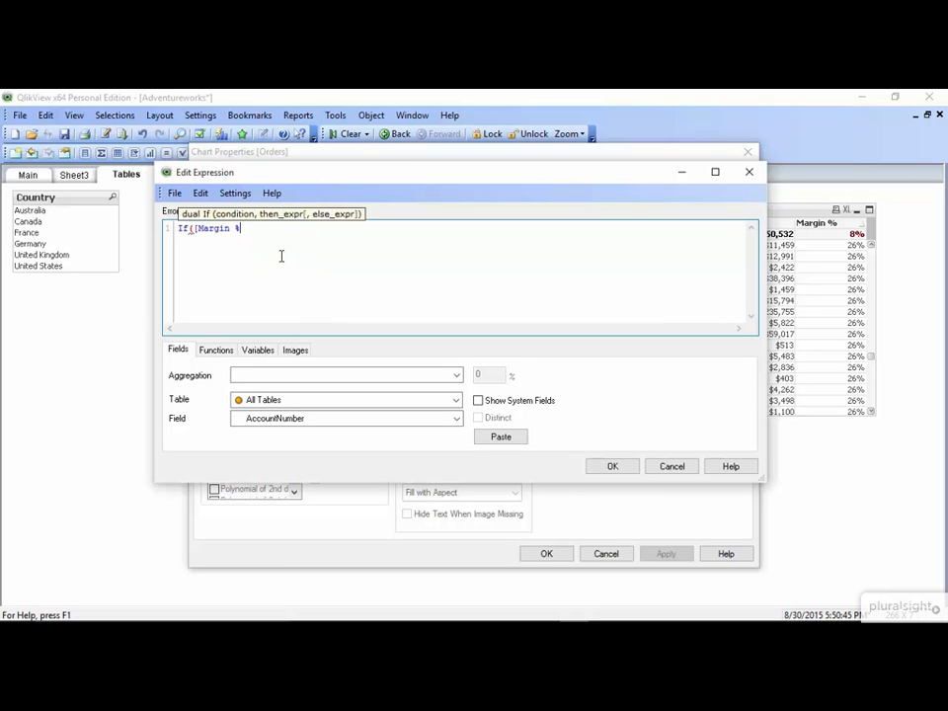
pyautogui.write(']')
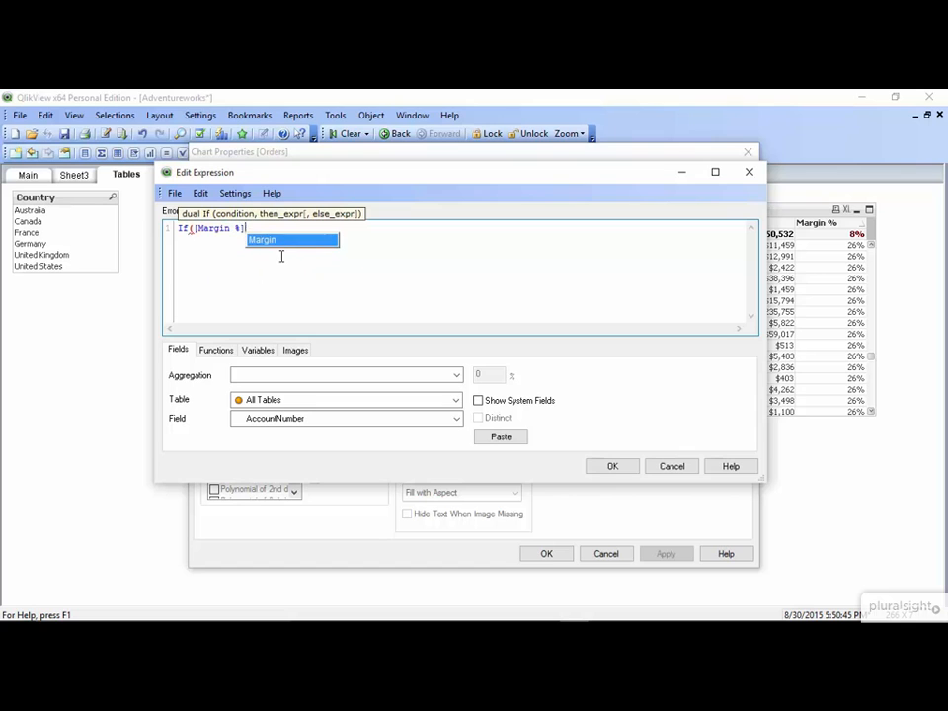
pyautogui.press('Escape')
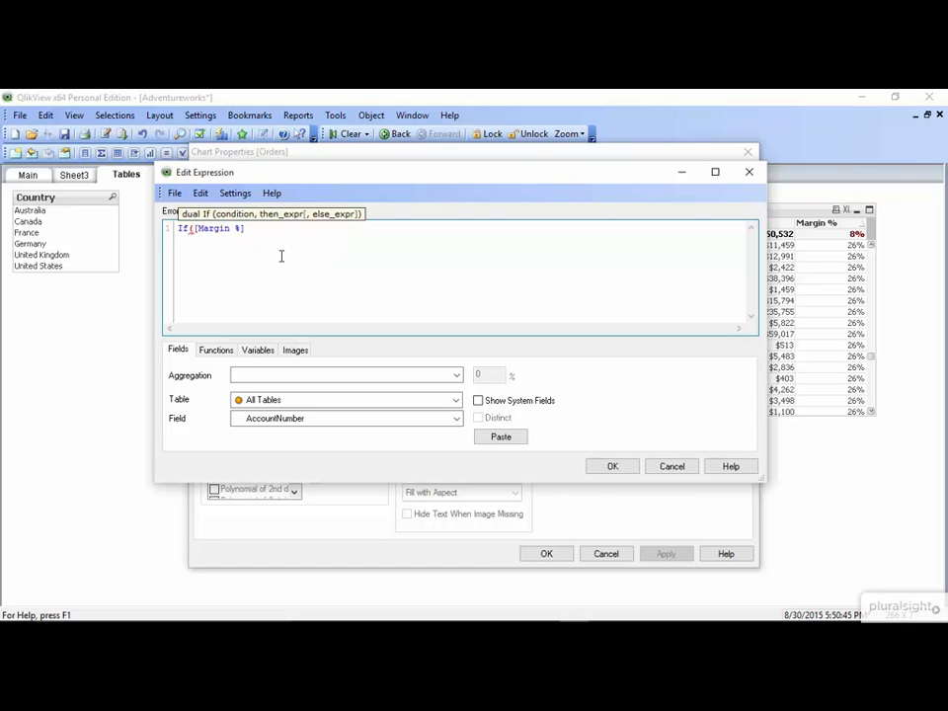
pyautogui.write('< 0, RGB')
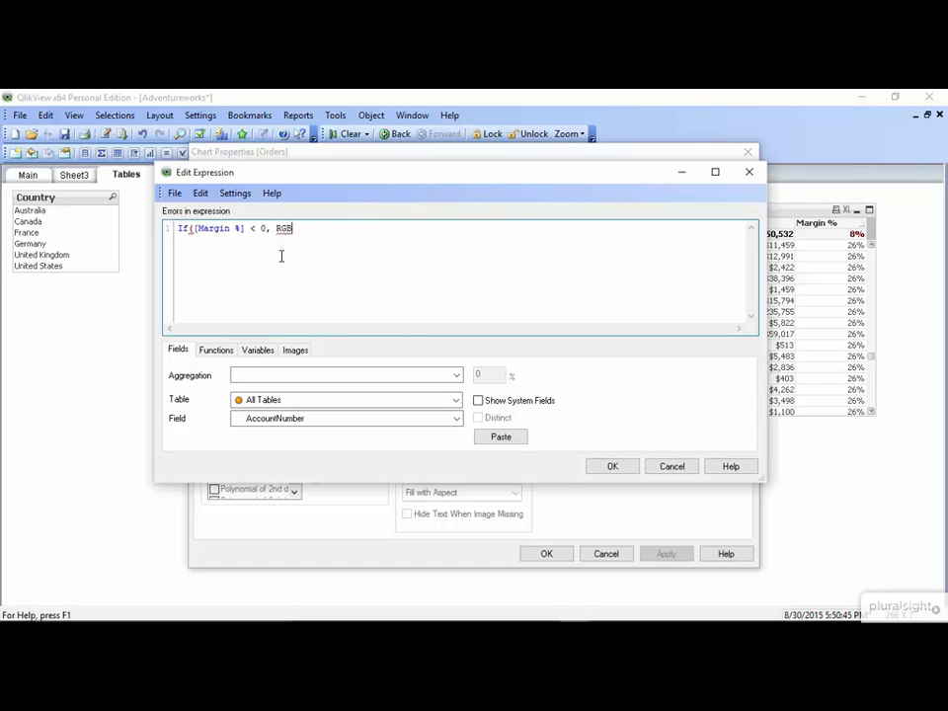
pyautogui.write('(255,')
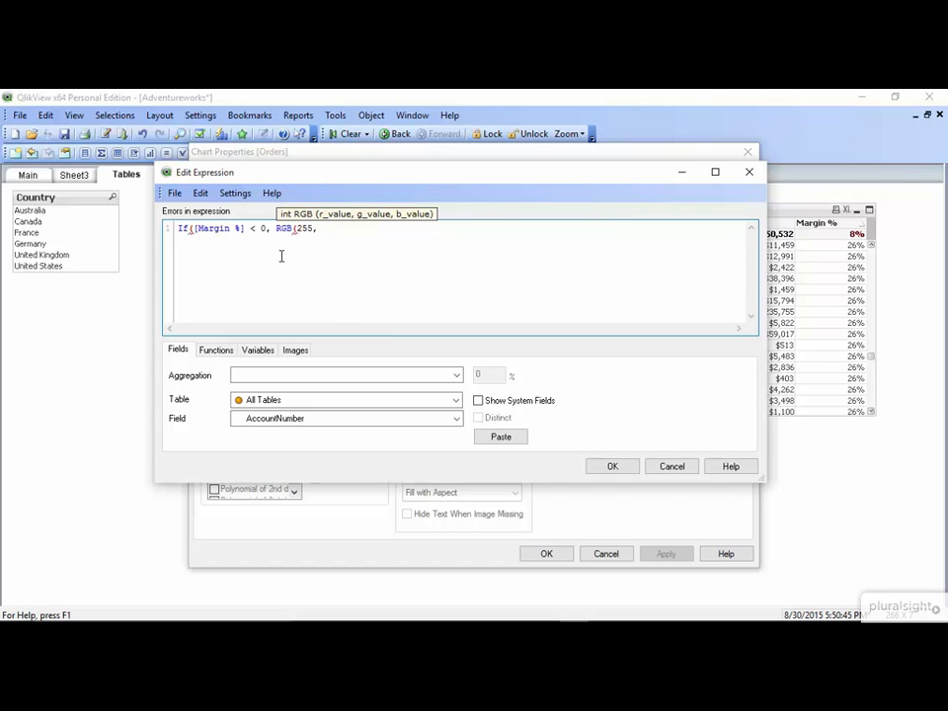
pyautogui.write('175,175))')
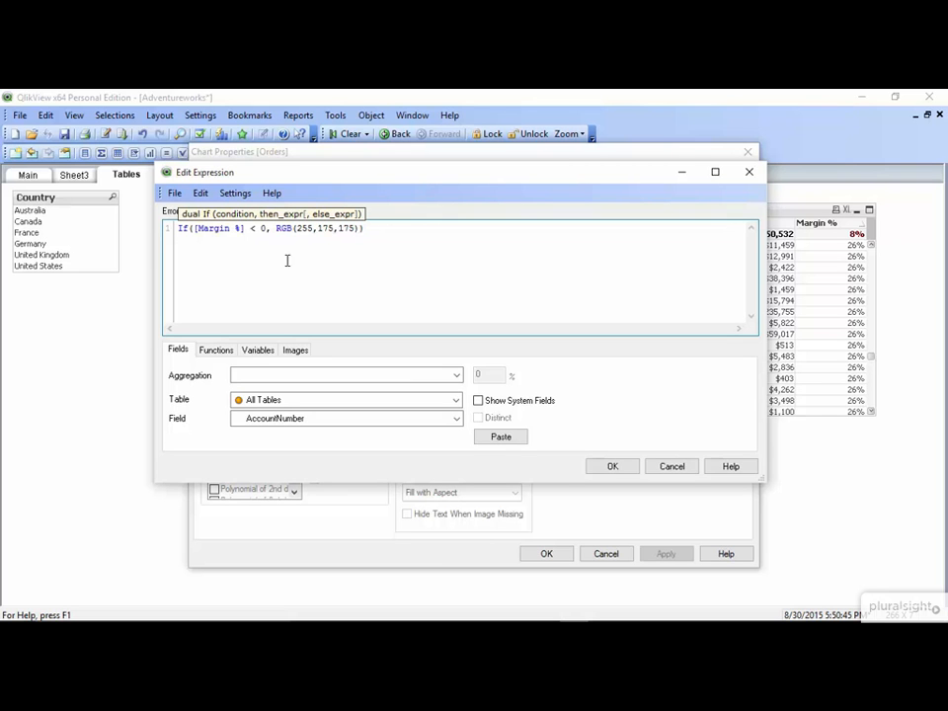
pyautogui.click(611, 468)
pyautogui.click(548, 554)
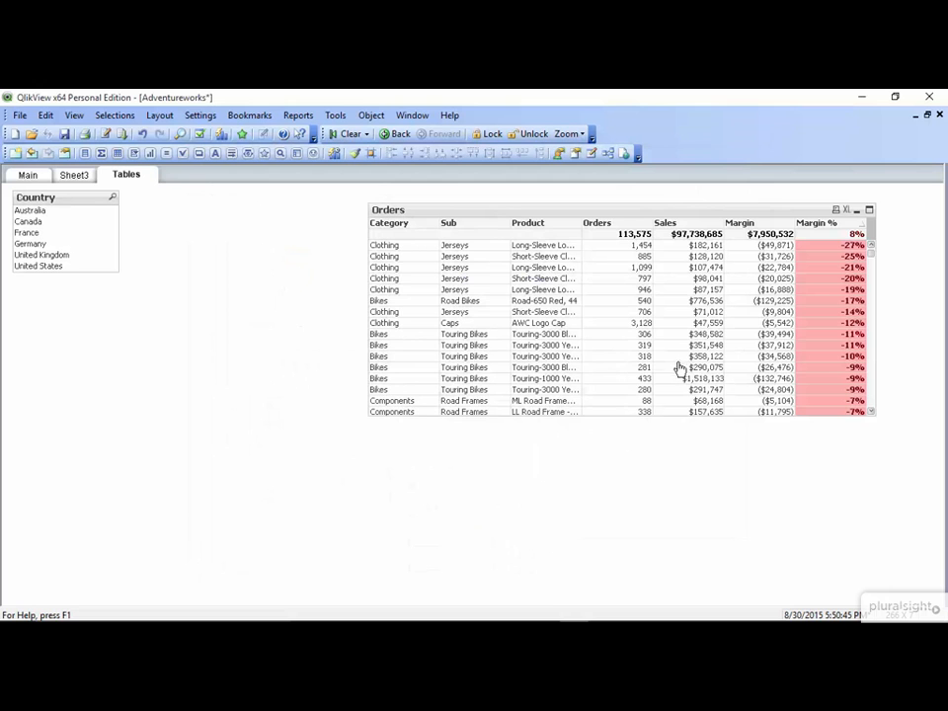
# - Set the upper visual cue threshold of the Sales expression in the Orders table to 1000000
pyautogui.scroll(-10, 680, 366)
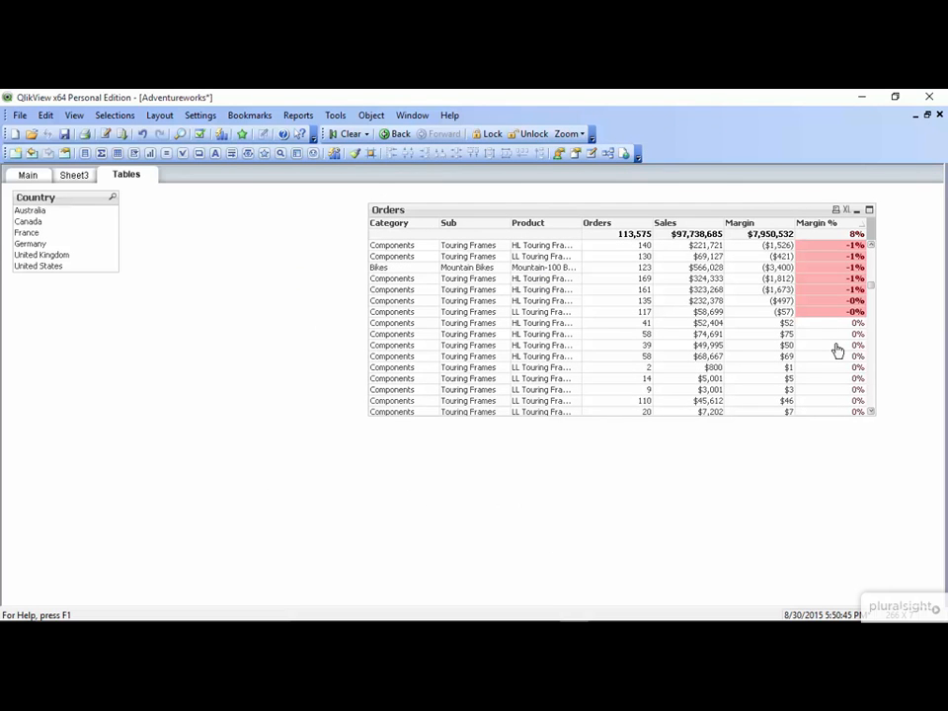
pyautogui.scroll(-10, 837, 350)
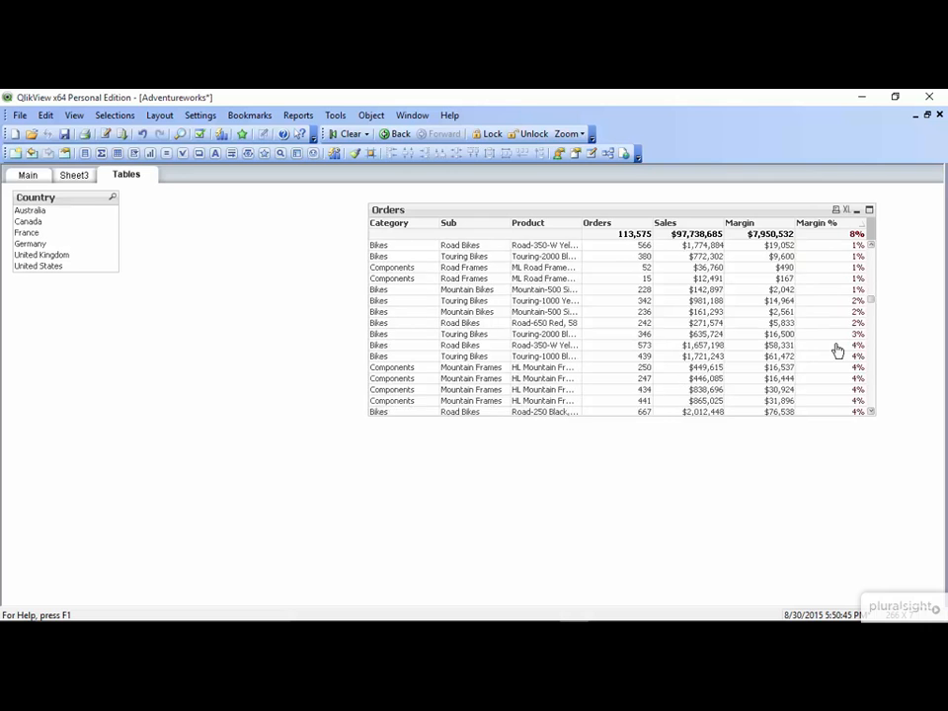
pyautogui.scroll(10, 837, 351)
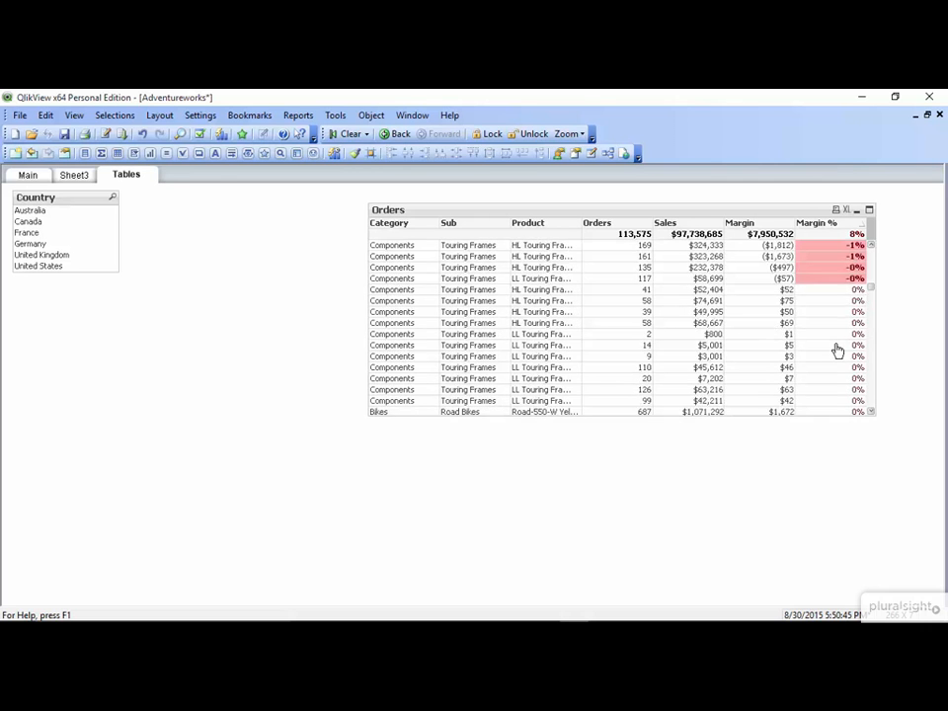
pyautogui.scroll(5, 838, 351)
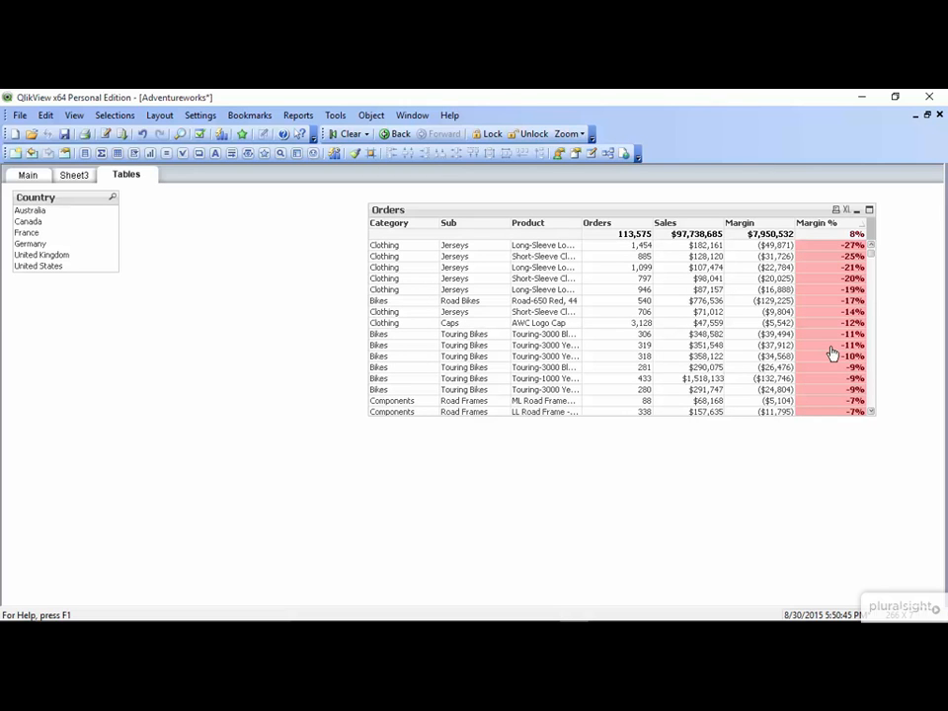
pyautogui.rightClick(736, 331)
pyautogui.click(742, 337)
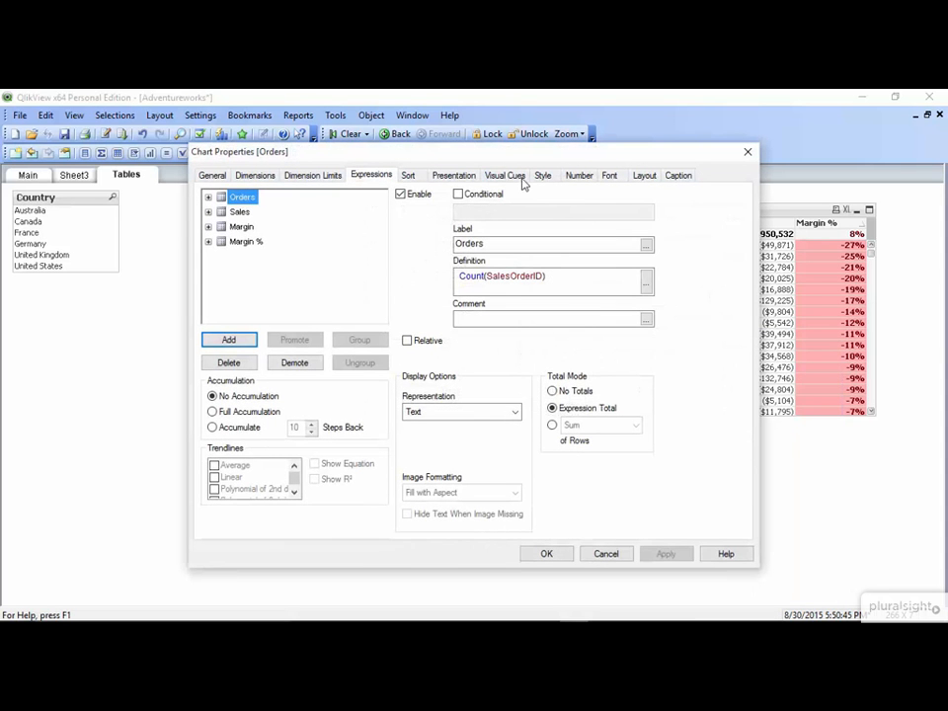
pyautogui.click(506, 176)
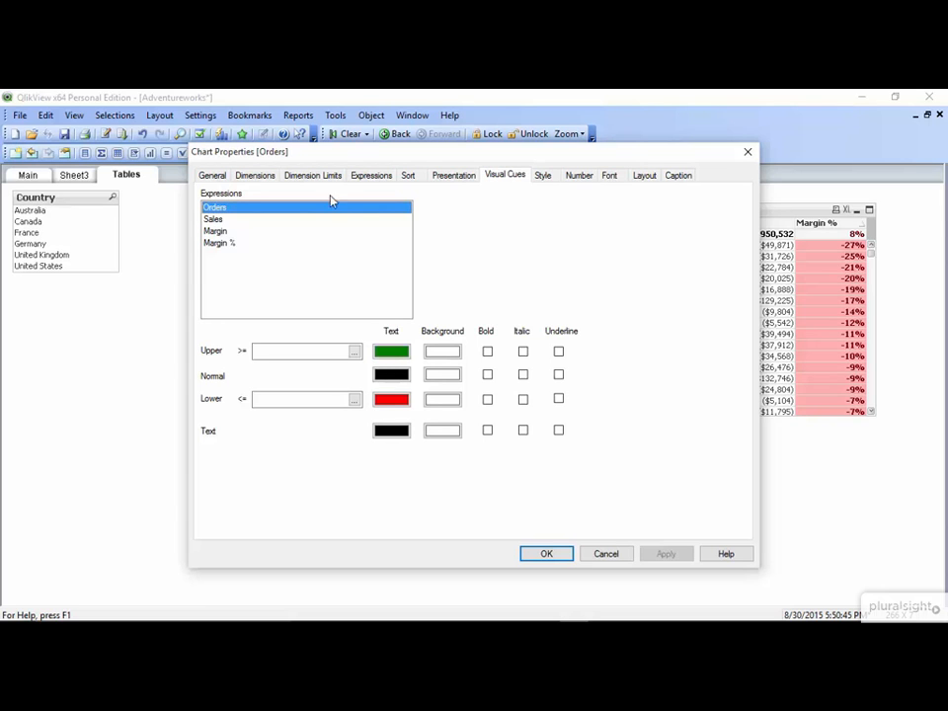
pyautogui.click(210, 220)
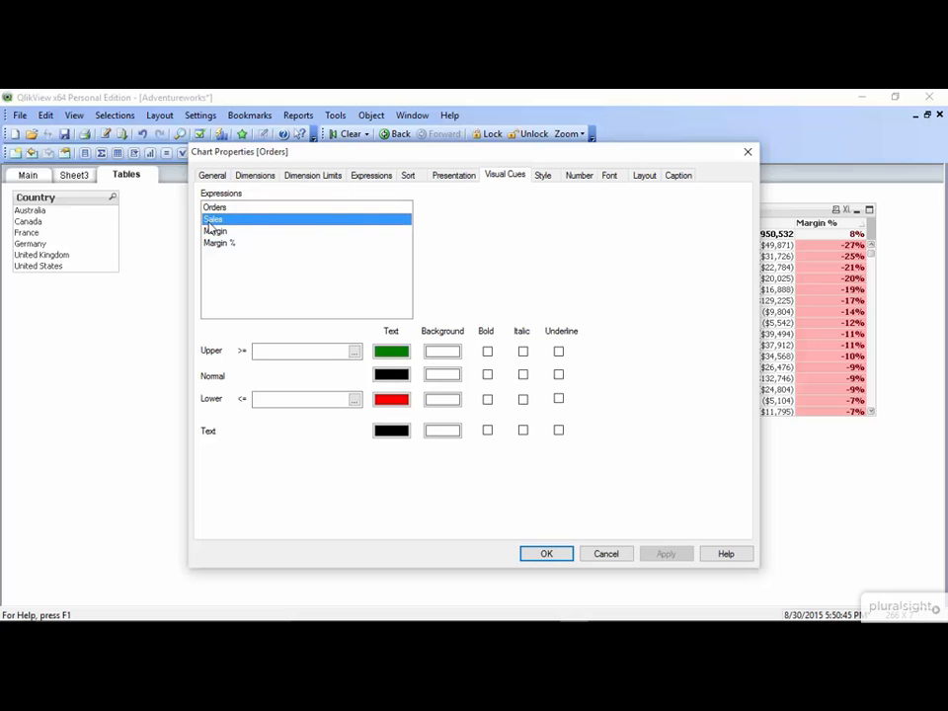
pyautogui.click(293, 348)
pyautogui.write('1000000')
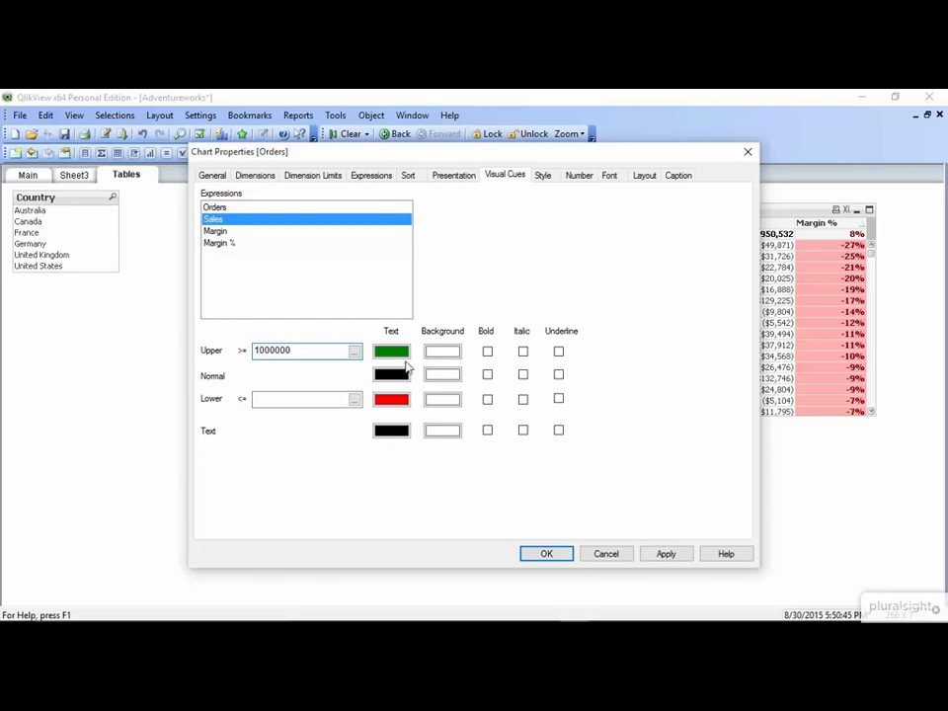
# - Set the upper visual cue background of the Sales expression to light green (RGB 128, 255, 128) and accept the chart properties
pyautogui.click(442, 352)
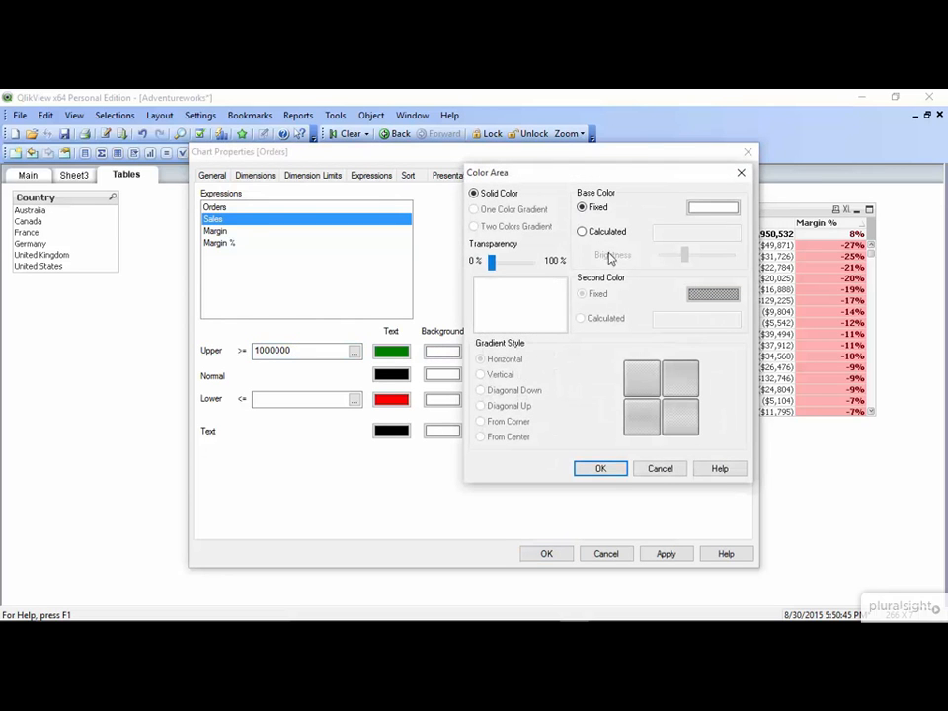
pyautogui.click(713, 211)
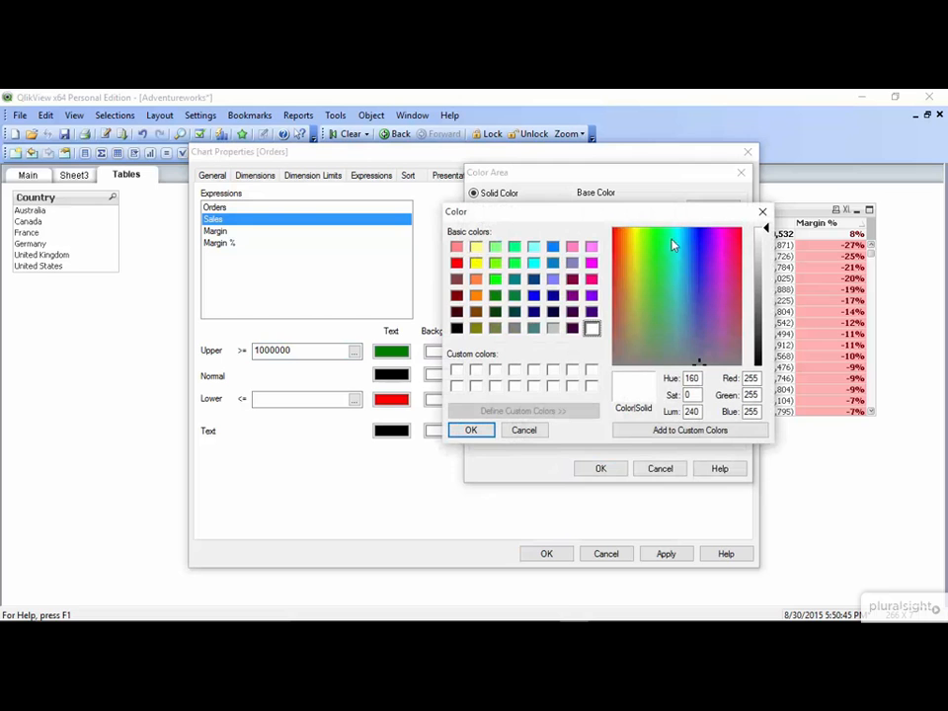
pyautogui.click(495, 248)
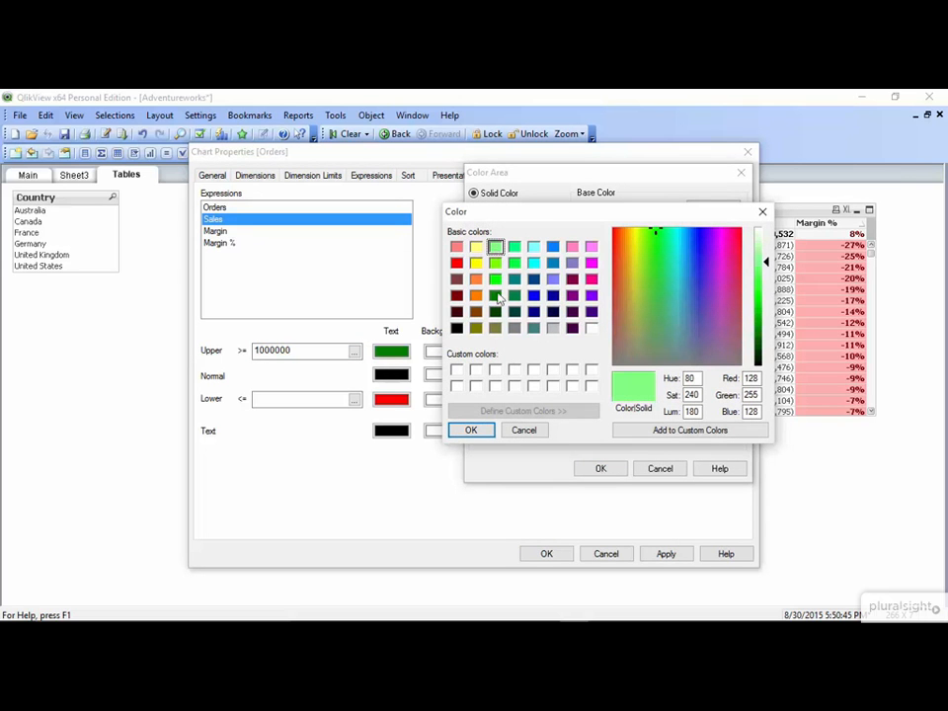
pyautogui.click(470, 431)
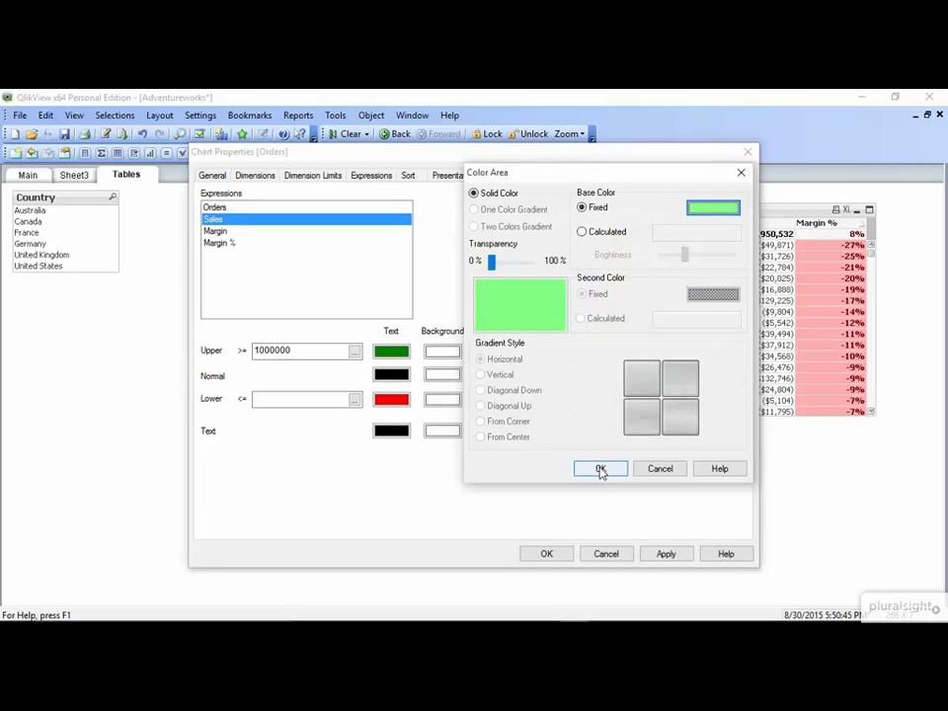
pyautogui.click(600, 470)
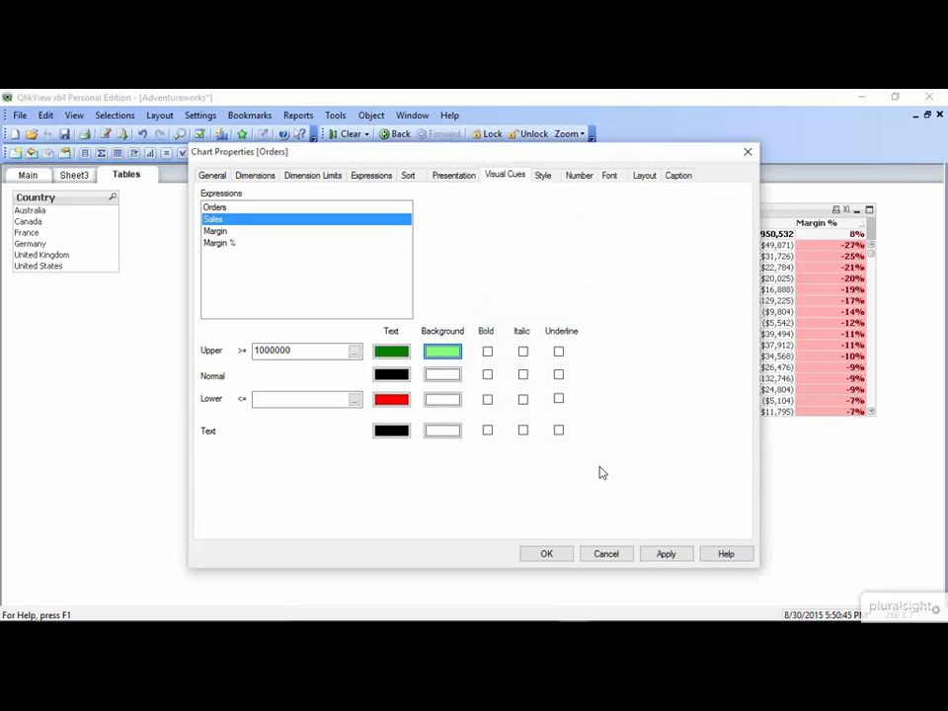
pyautogui.click(546, 555)
# - Filter the Country list box to France and check the Sales highlighting throughout the Orders table
pyautogui.scroll(-4, 821, 307)
pyautogui.scroll(4, 805, 314)
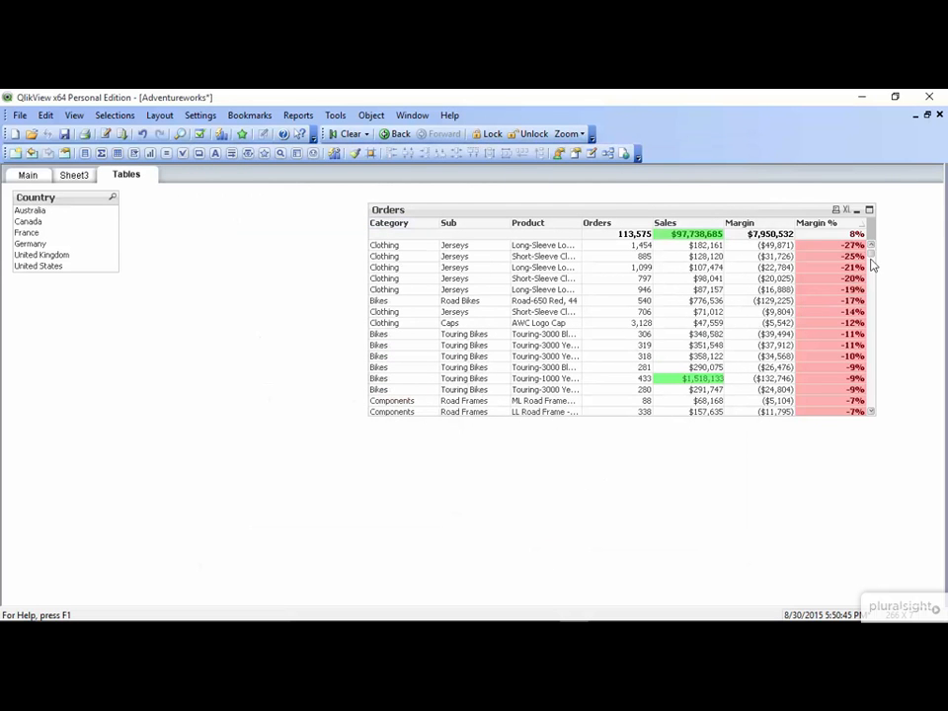
pyautogui.moveTo(872, 257)
pyautogui.mouseDown()
pyautogui.moveTo(875, 286)
pyautogui.moveTo(872, 257)
pyautogui.mouseUp()
pyautogui.click(31, 235)
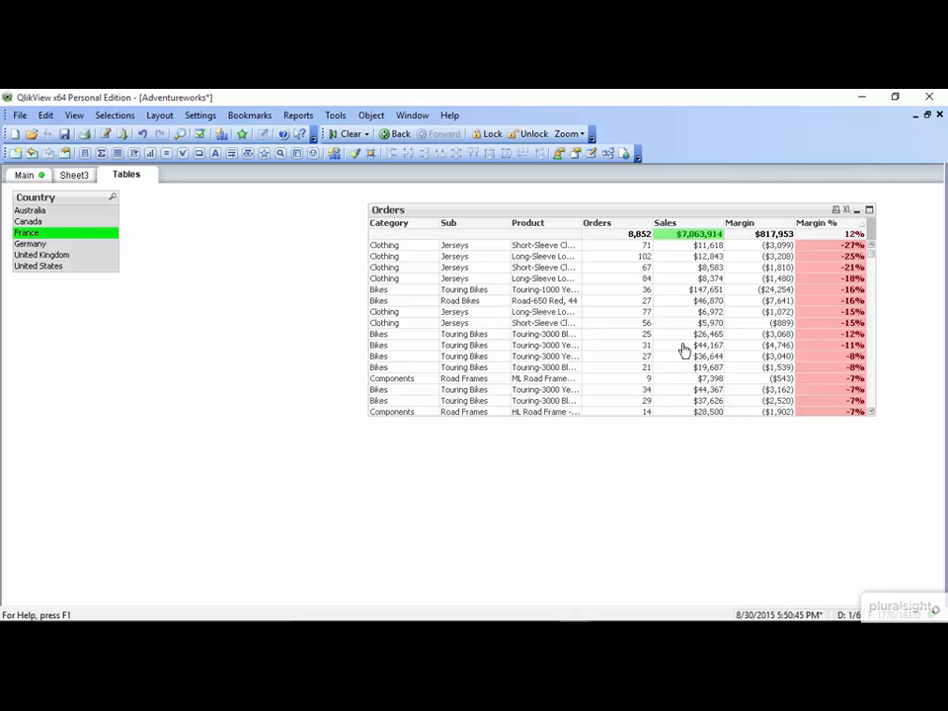
pyautogui.scroll(-15, 682, 348)
pyautogui.scroll(-15, 681, 349)
pyautogui.scroll(-15, 682, 349)
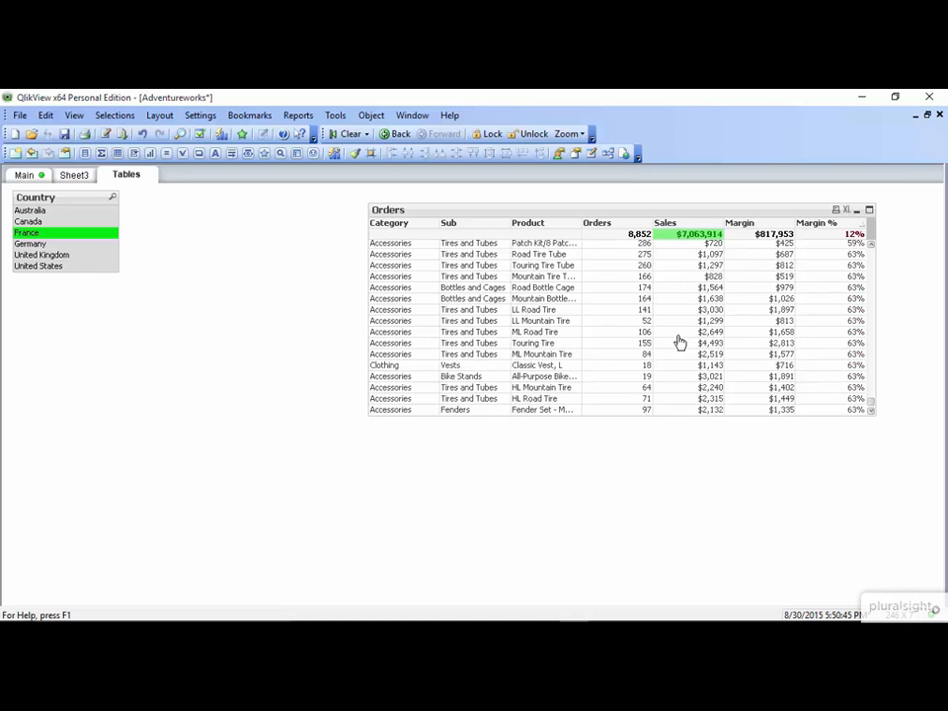
pyautogui.scroll(-15, 681, 342)
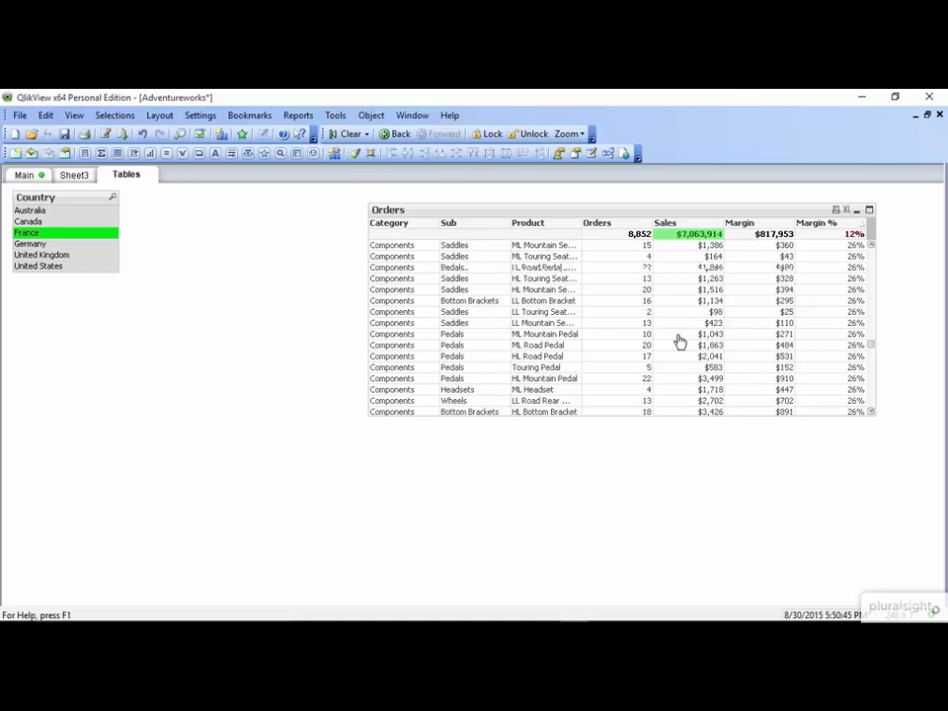
pyautogui.scroll(4, 681, 342)
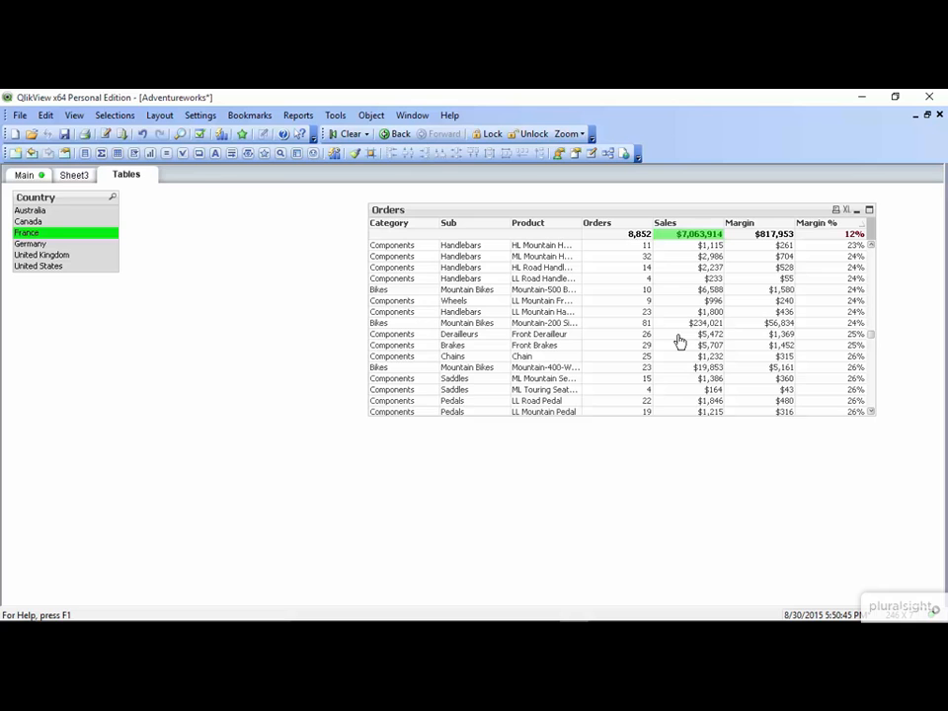
# - Open the Orders table's caption properties and remove the Print icon from its special icons
pyautogui.rightClick(576, 307)
pyautogui.click(613, 312)
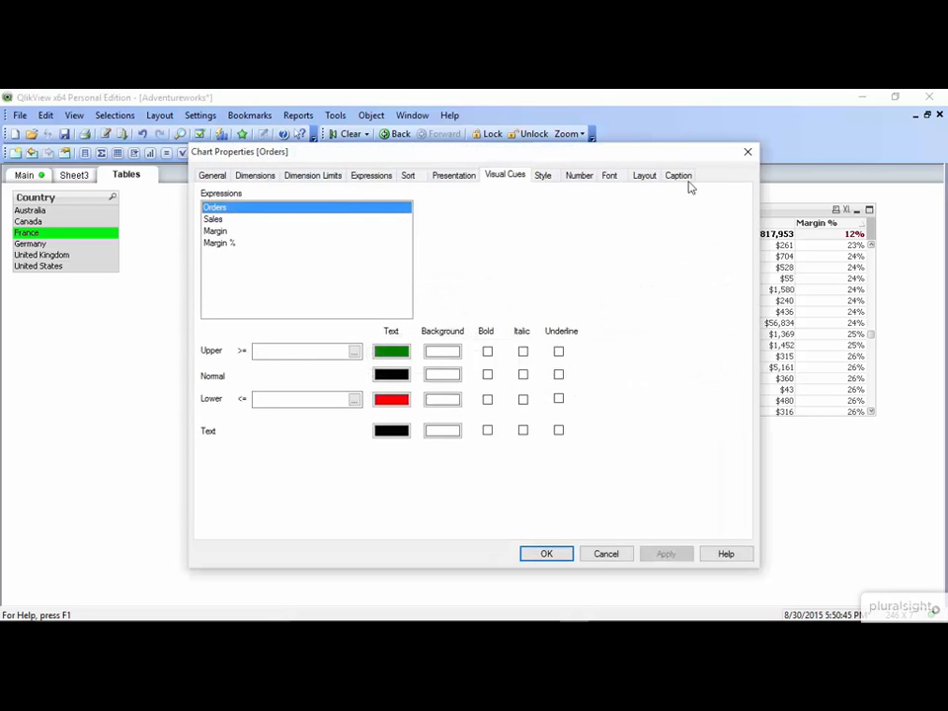
pyautogui.click(681, 177)
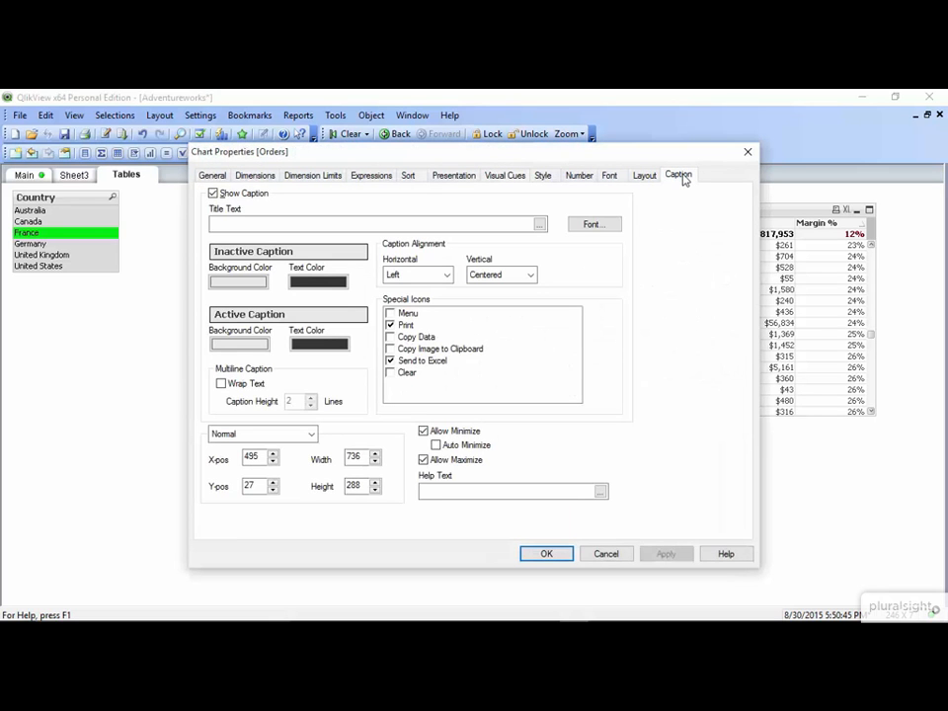
pyautogui.click(390, 326)
pyautogui.click(390, 348)
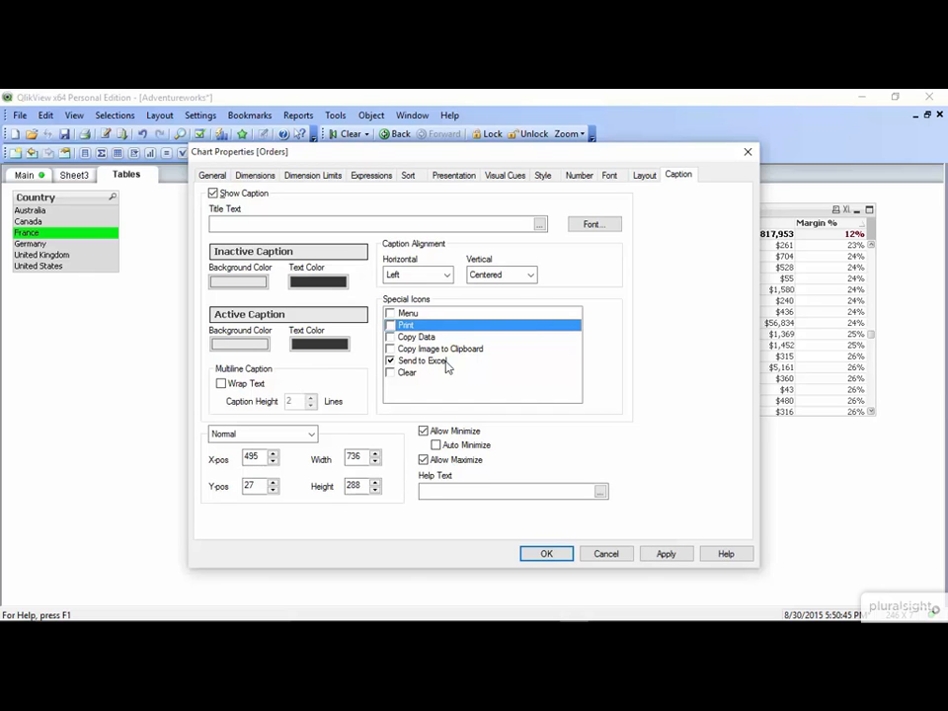
# - Disallow minimizing and maximizing the table and set its caption title text to Product Sales
pyautogui.click(423, 432)
pyautogui.click(425, 461)
pyautogui.click(255, 226)
pyautogui.write('Product Sales')
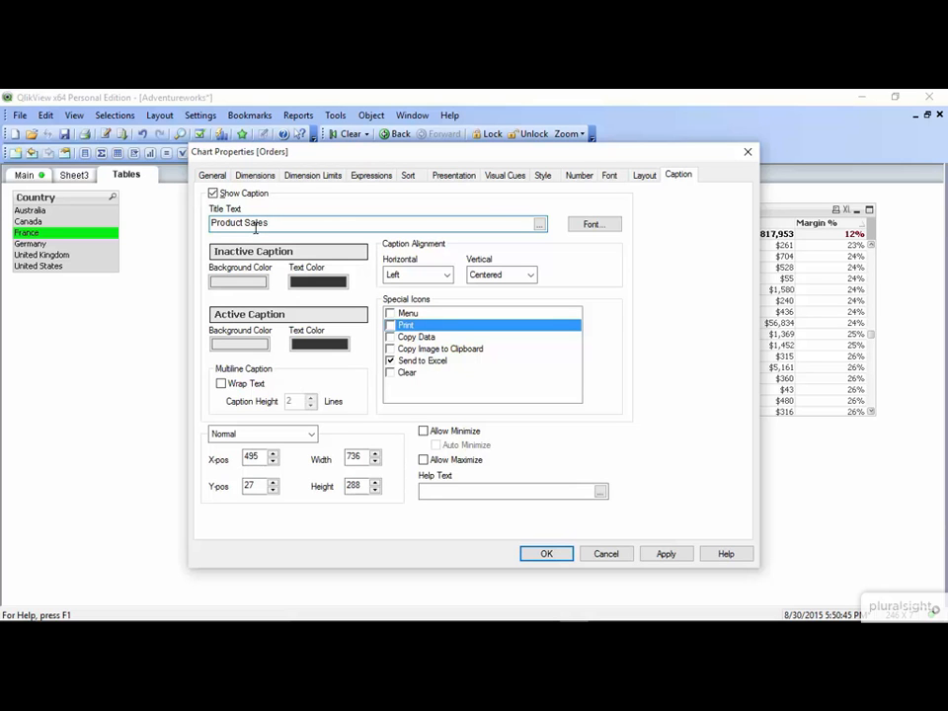
# - Enable Dropdown Select for the Category column, accept the chart properties, and use the column's dropdown to select Bikes
pyautogui.click(455, 174)
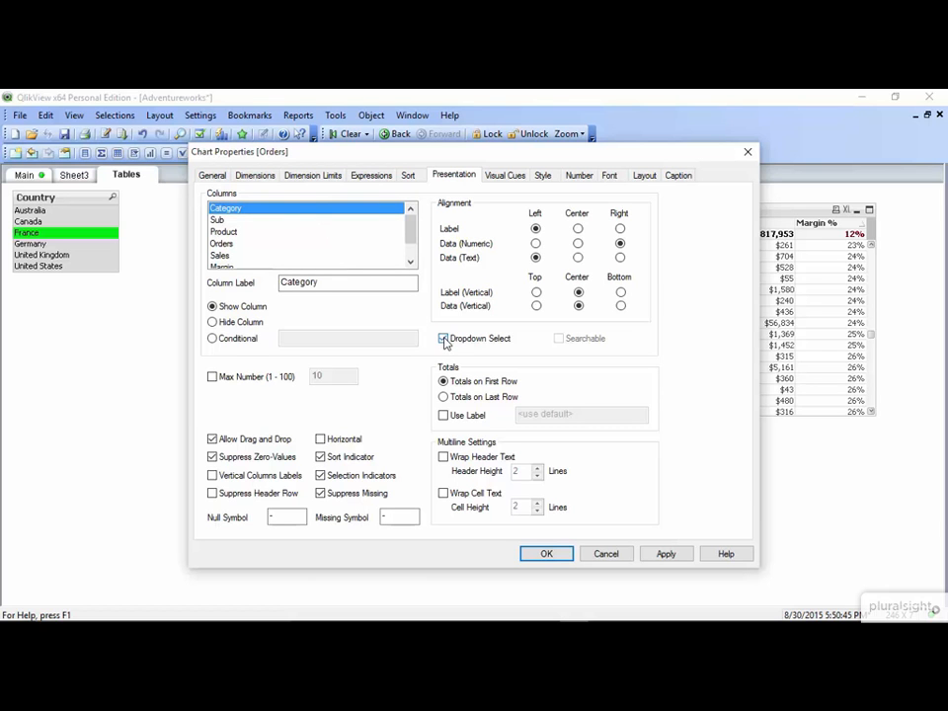
pyautogui.click(561, 555)
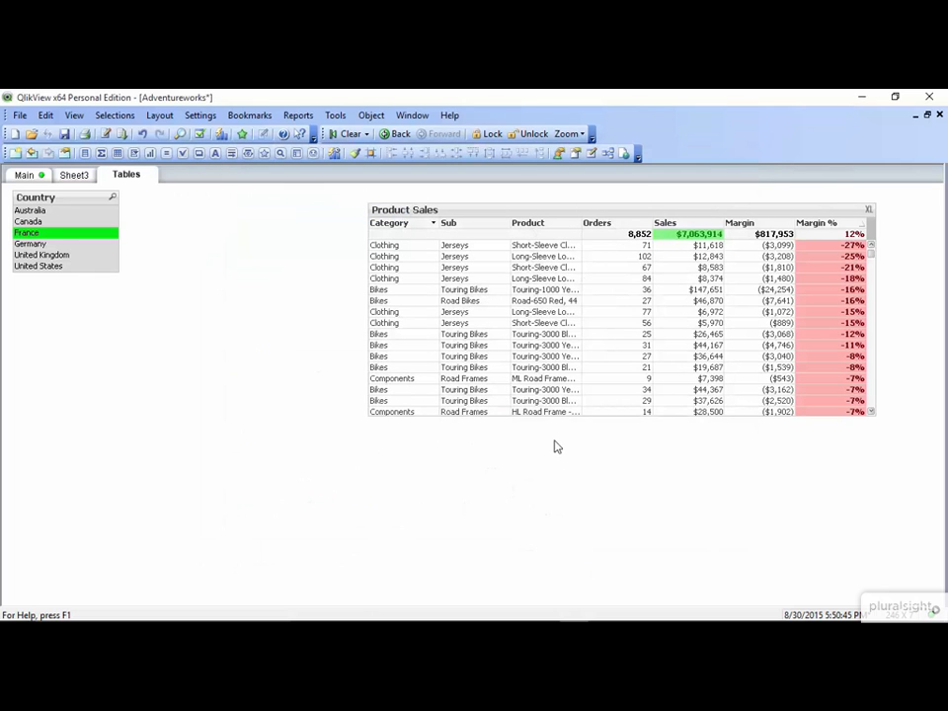
pyautogui.click(435, 226)
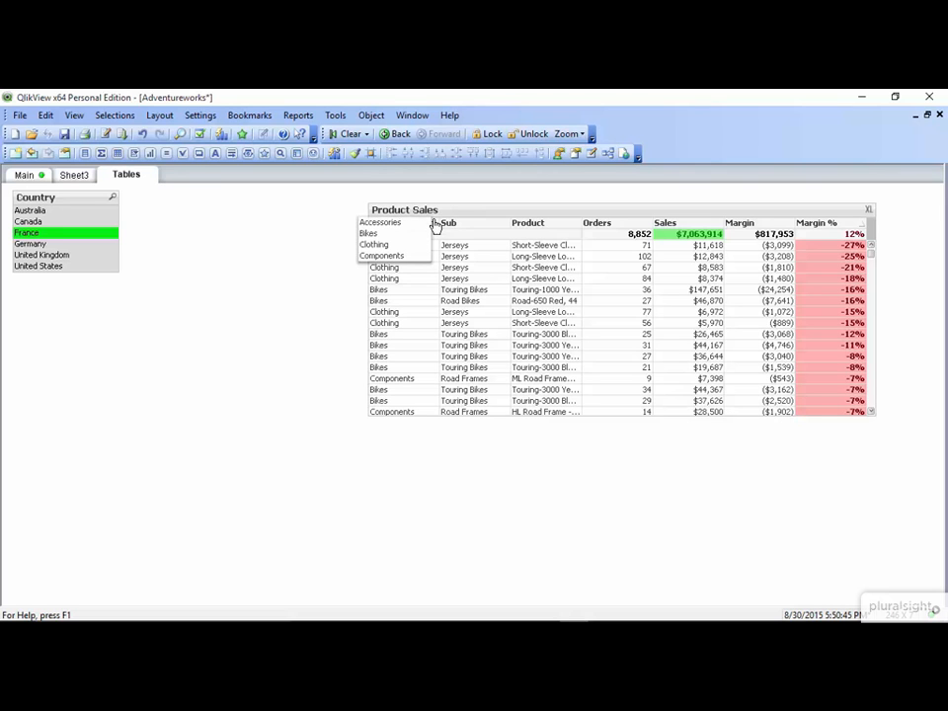
pyautogui.click(385, 238)
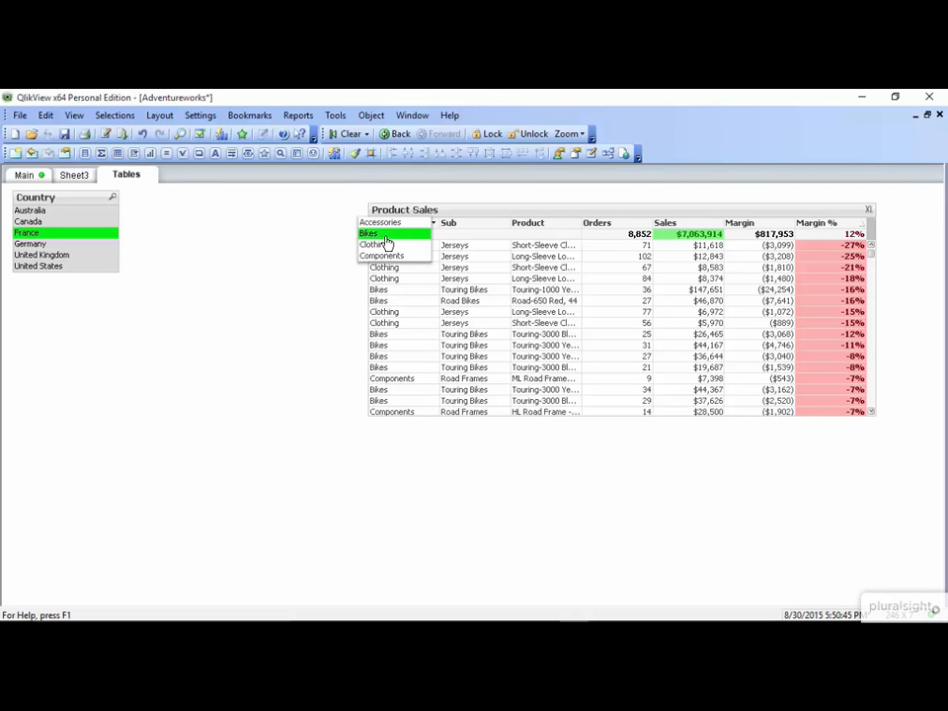